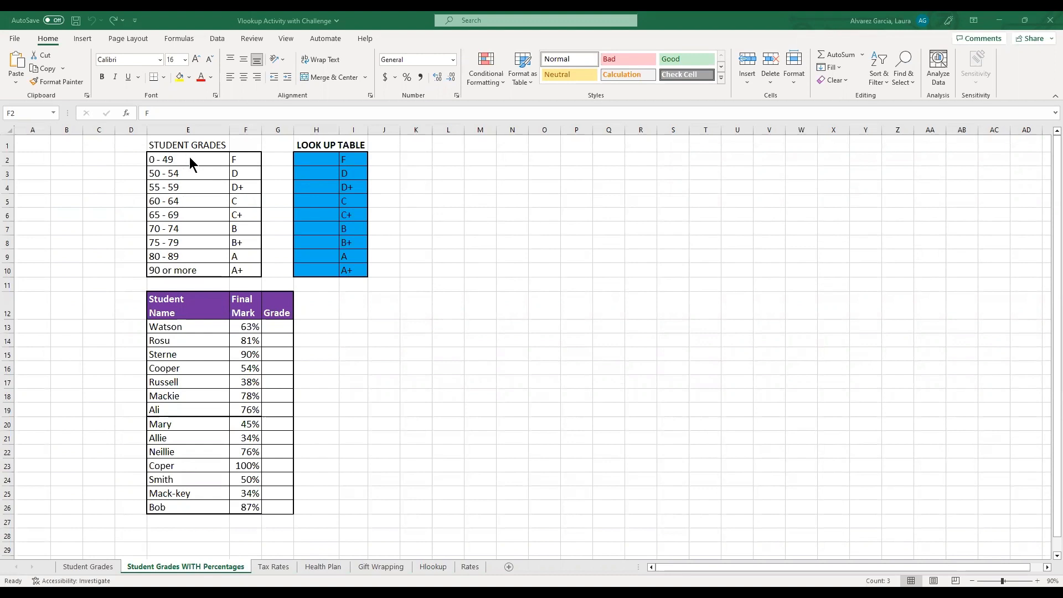
- Examine the student grade ranges in E2:F10 and the look up table in H2:I10
click(297, 155)
click(232, 174)
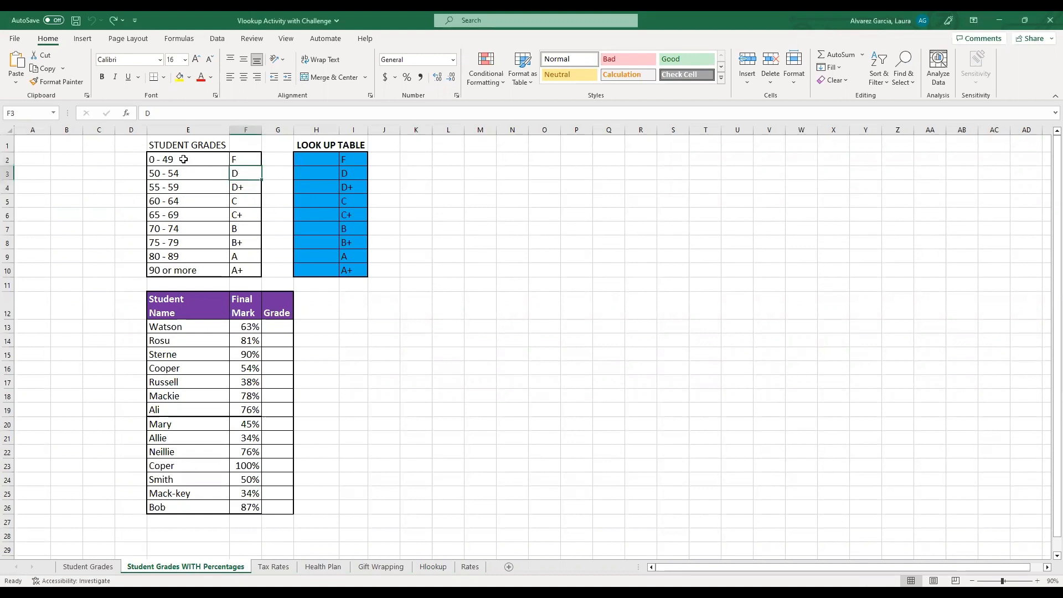
drag(183, 159, 256, 271)
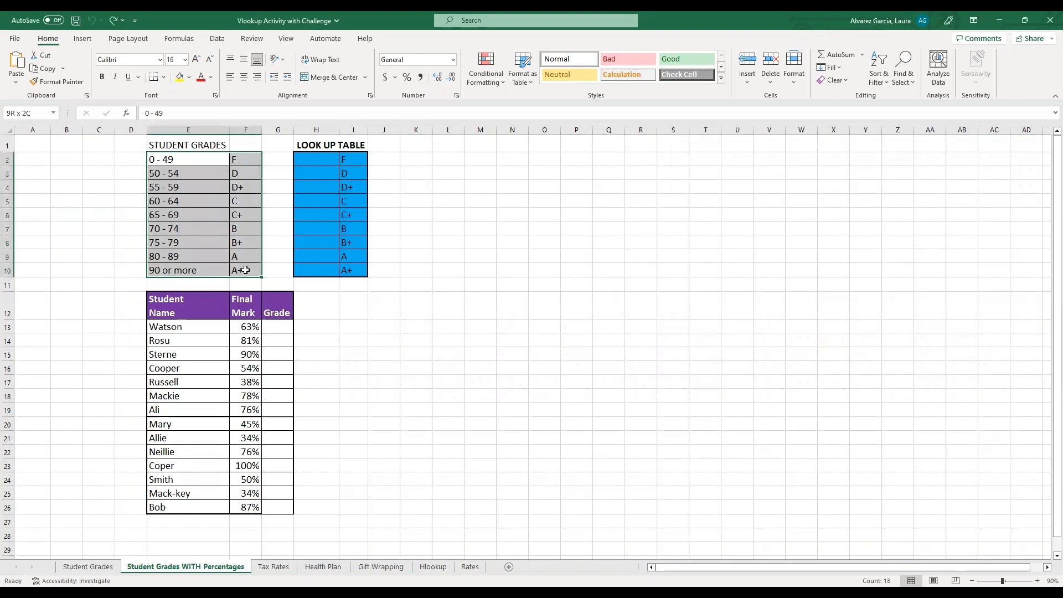
mouse_move(188, 162)
mouse_down()
mouse_move(167, 164)
mouse_move(183, 175)
mouse_up()
click(181, 161)
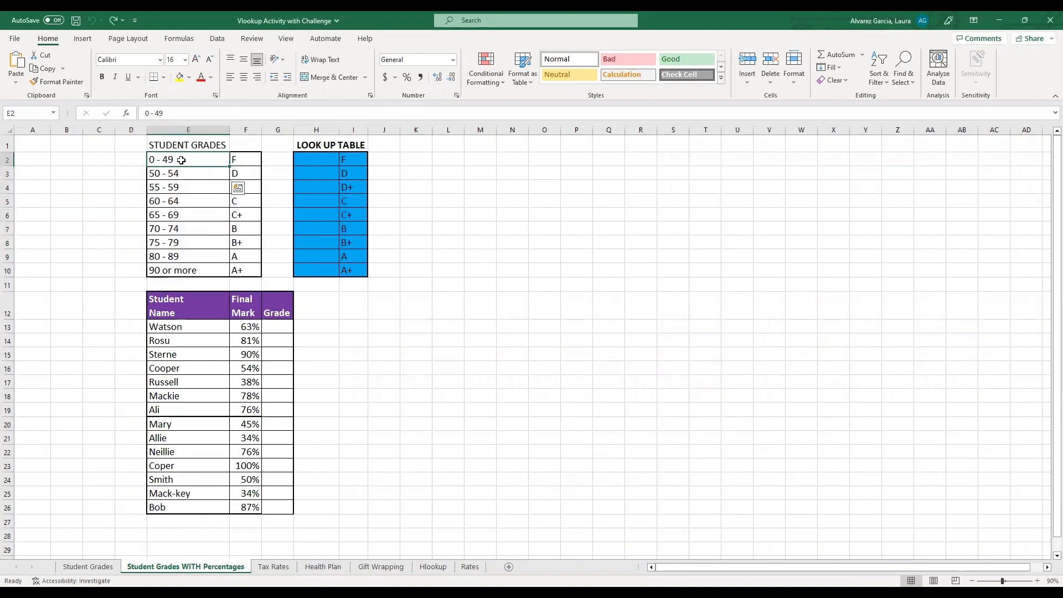
click(250, 165)
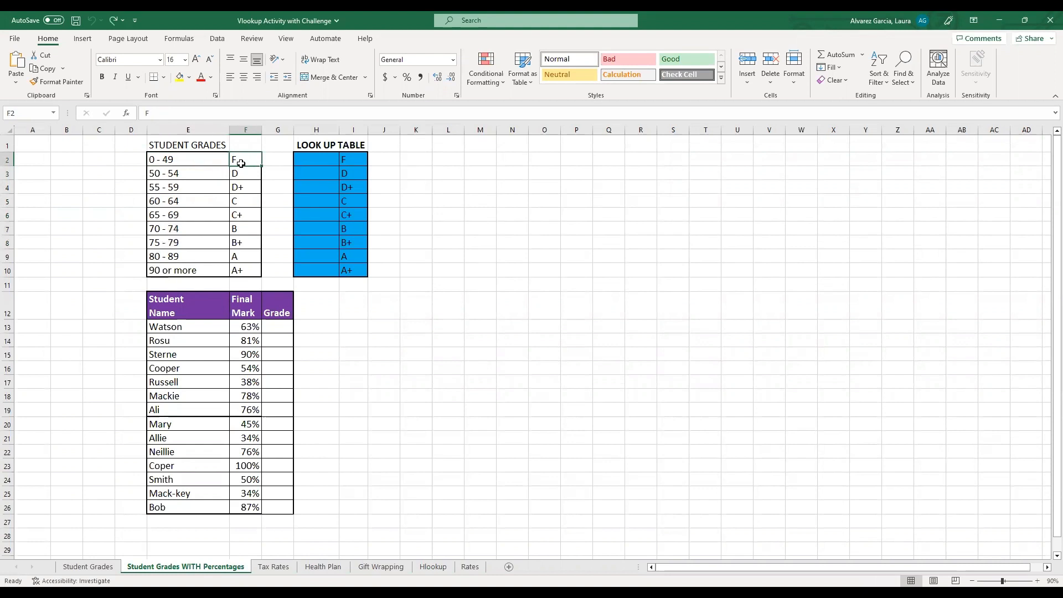
click(332, 165)
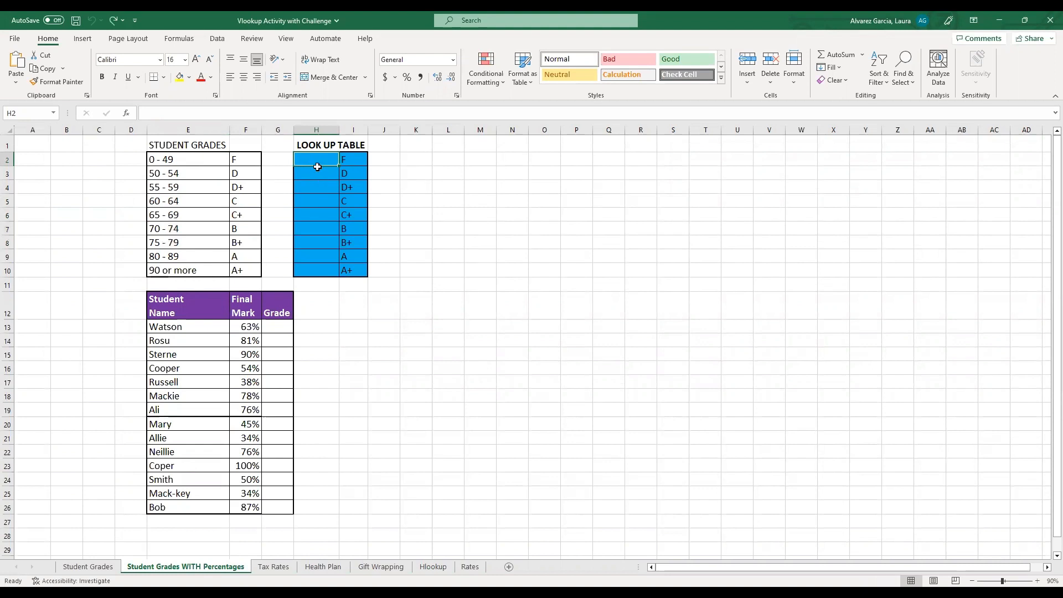
drag(317, 167, 354, 271)
click(330, 253)
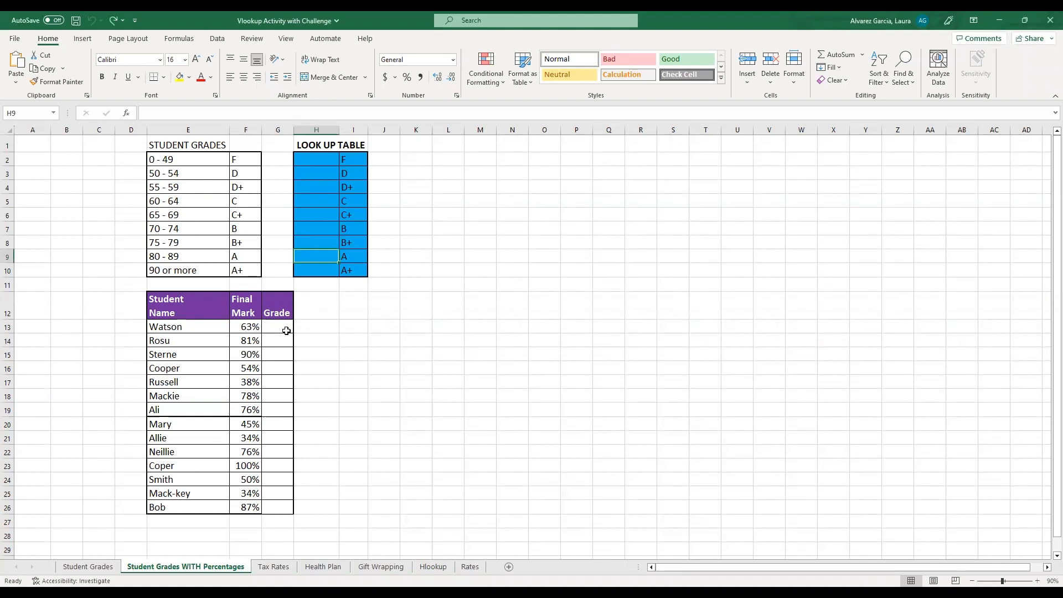
- Fill H2:H10 of the look up table with the lower limits 0, 0.5, 0.55, 0.6, 0.65, 0.7, 0.75, 0.8 and 0.9
click(315, 180)
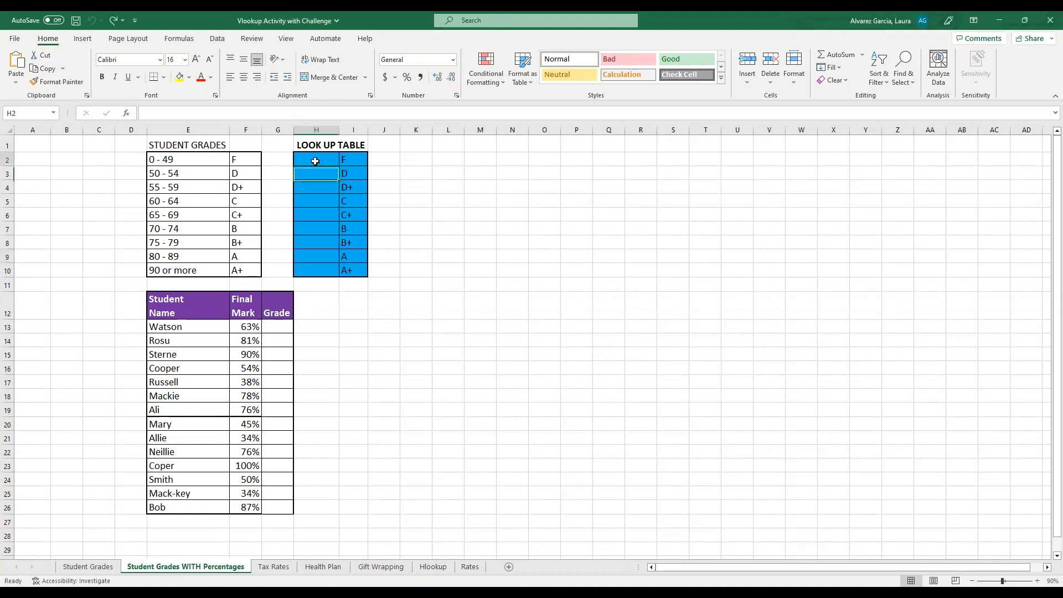
click(316, 159)
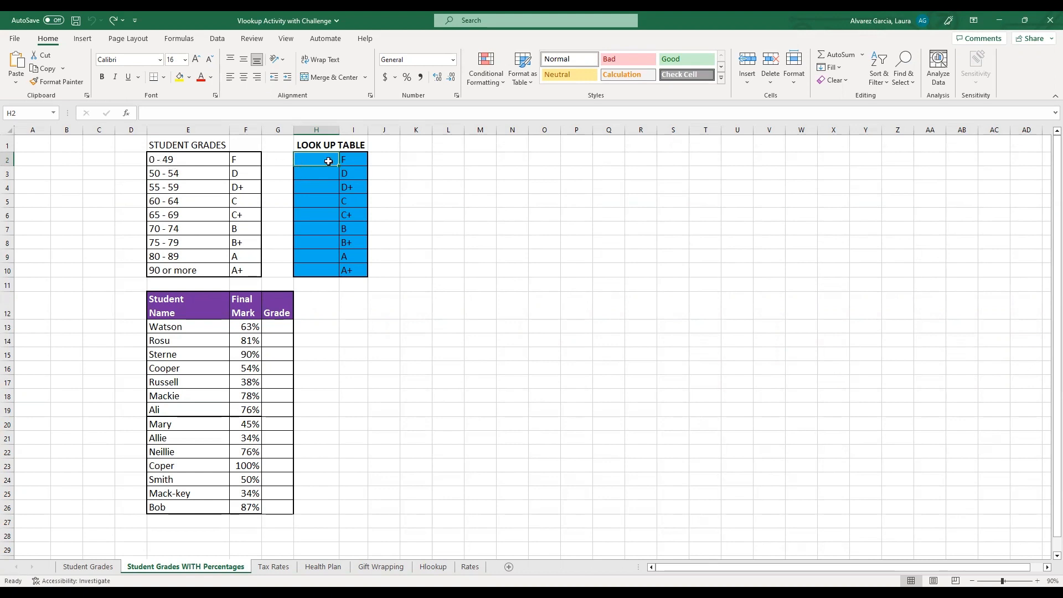
text(0)
key(Return)
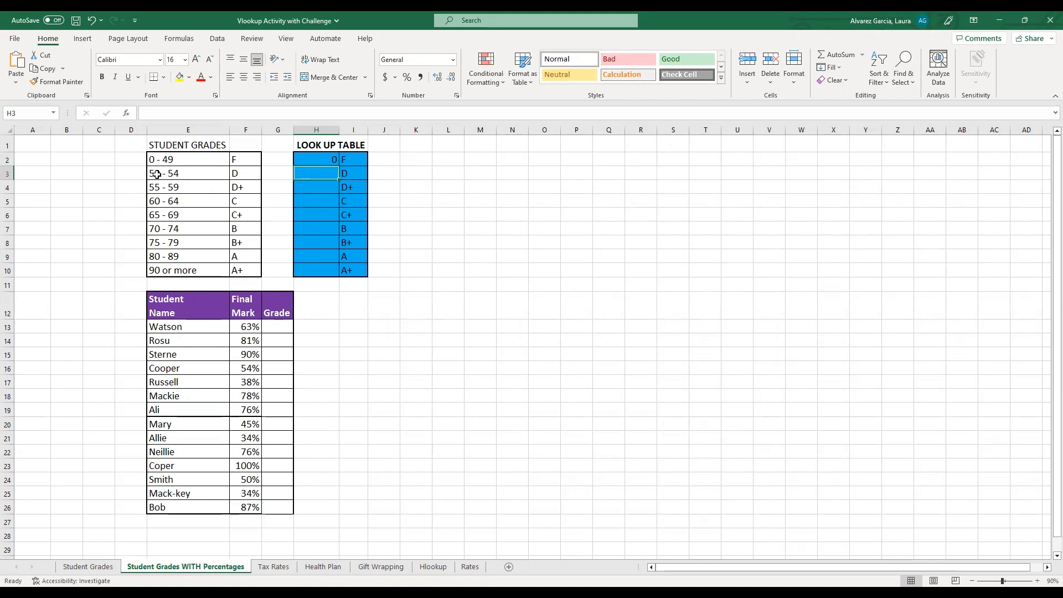
text(0.5)
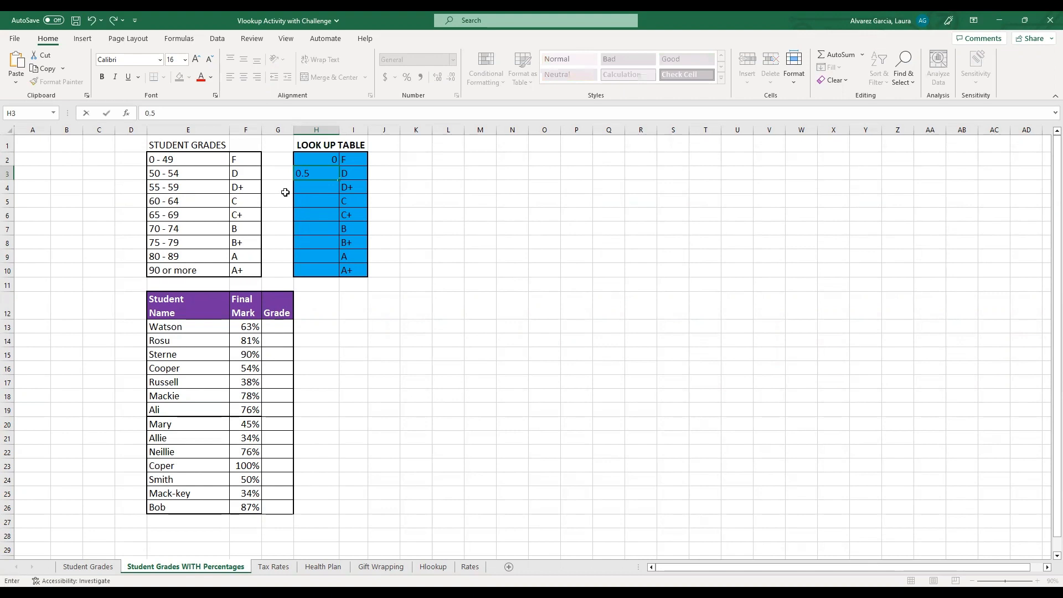
key(Return)
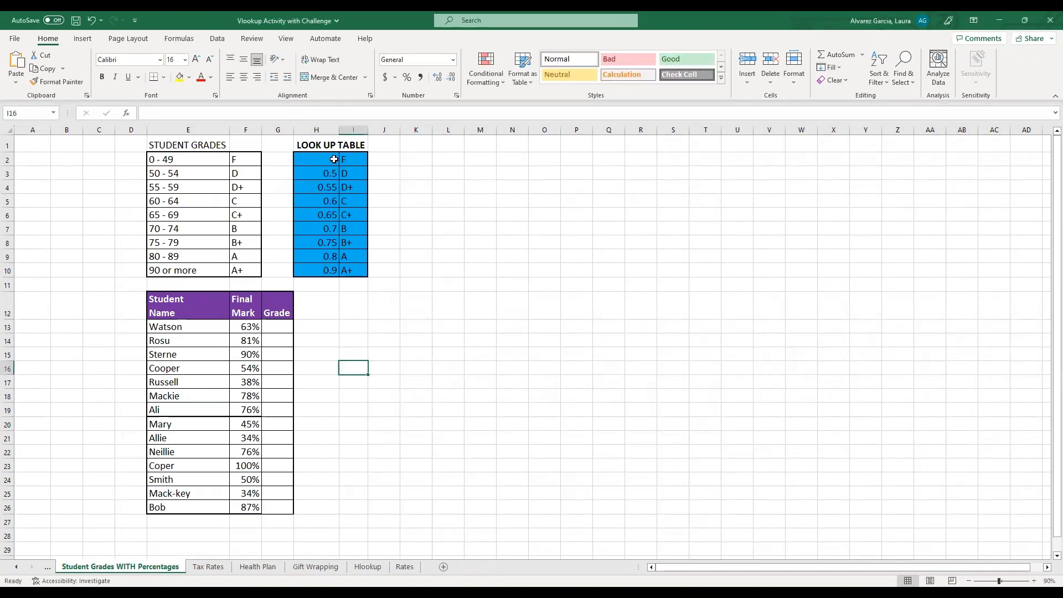
- Compare the look up table's lower limits in column H with the grade ranges in column E
drag(334, 163, 324, 272)
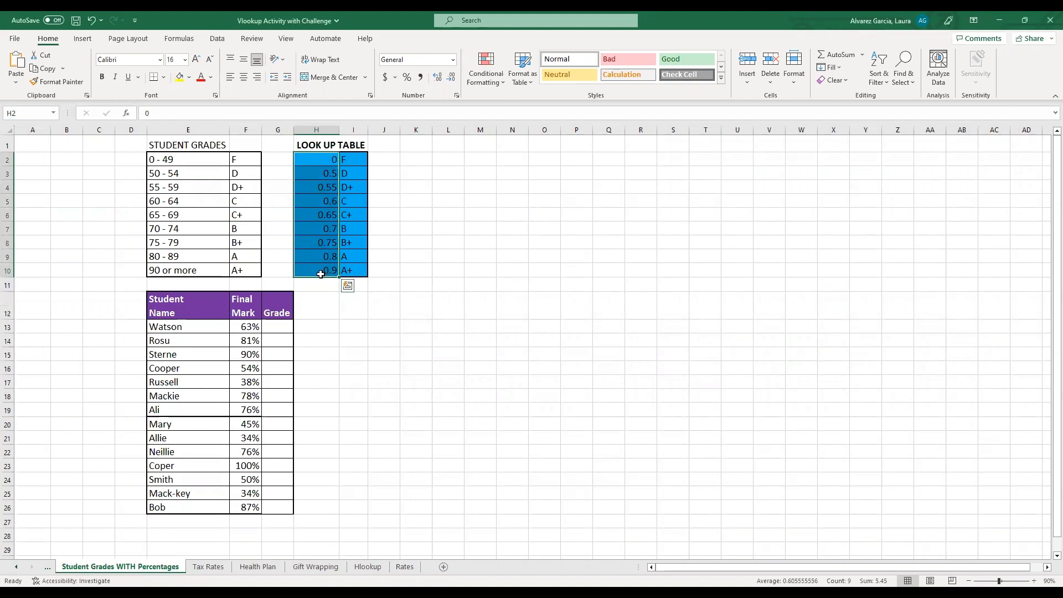
click(321, 274)
click(311, 204)
click(311, 237)
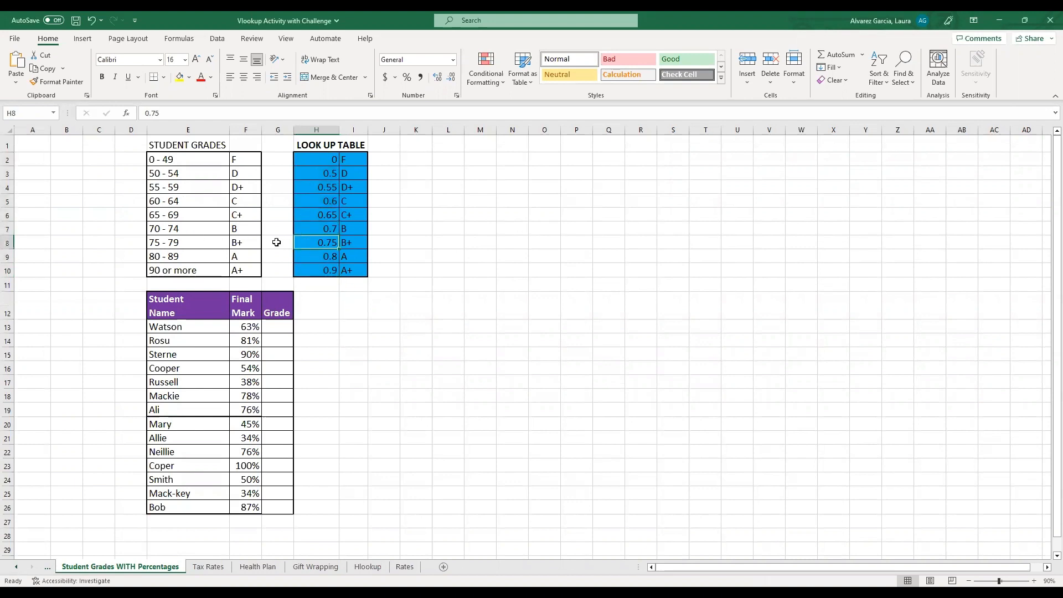
drag(313, 230, 182, 228)
click(182, 228)
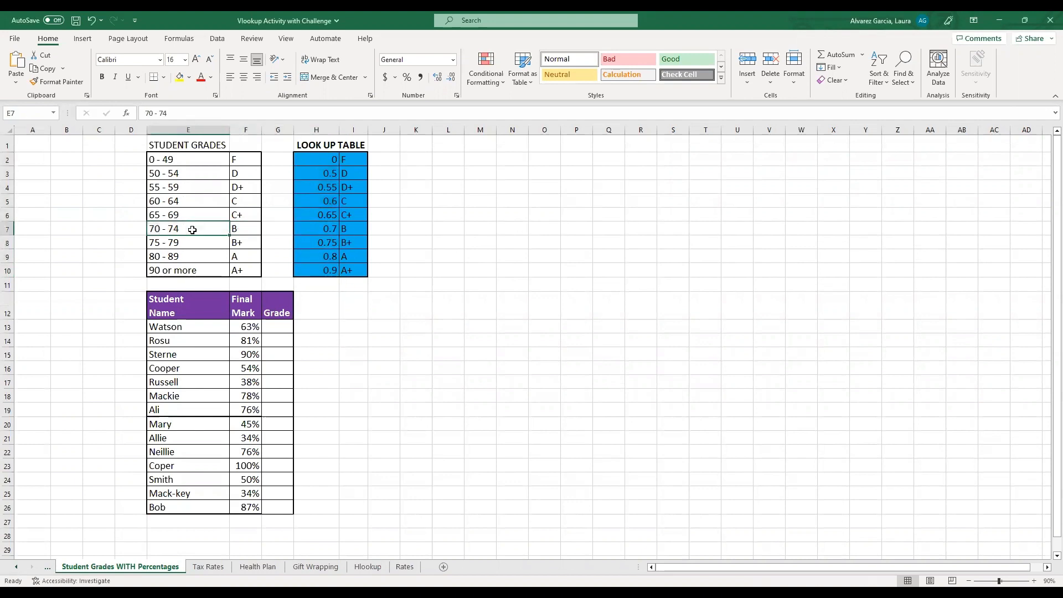
click(332, 228)
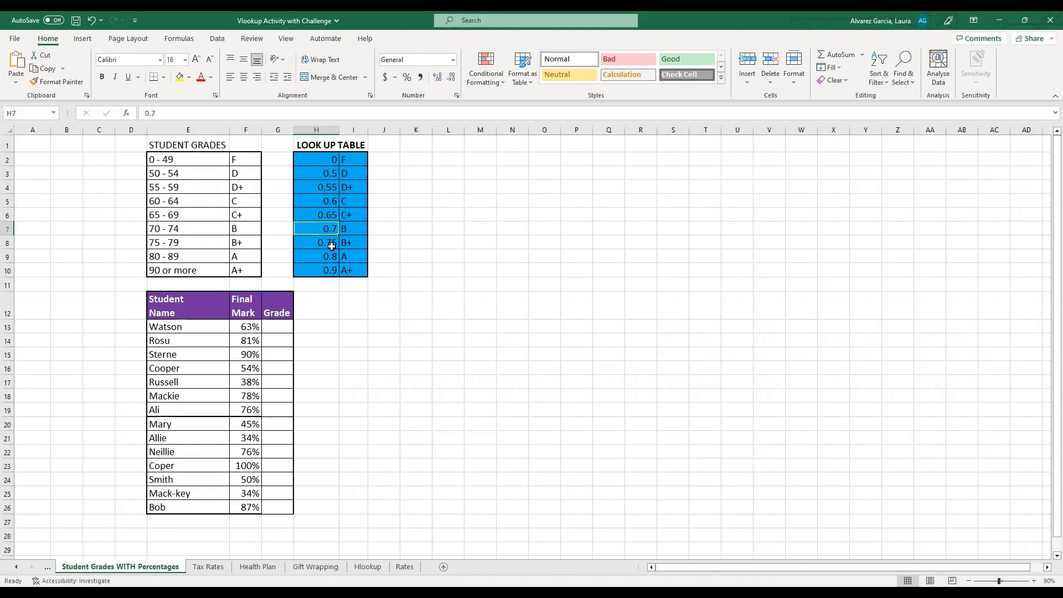
- Start a VLOOKUP formula in G13 with F13 as lookup value and the absolute range $H$2:$I$10 as table array
click(290, 324)
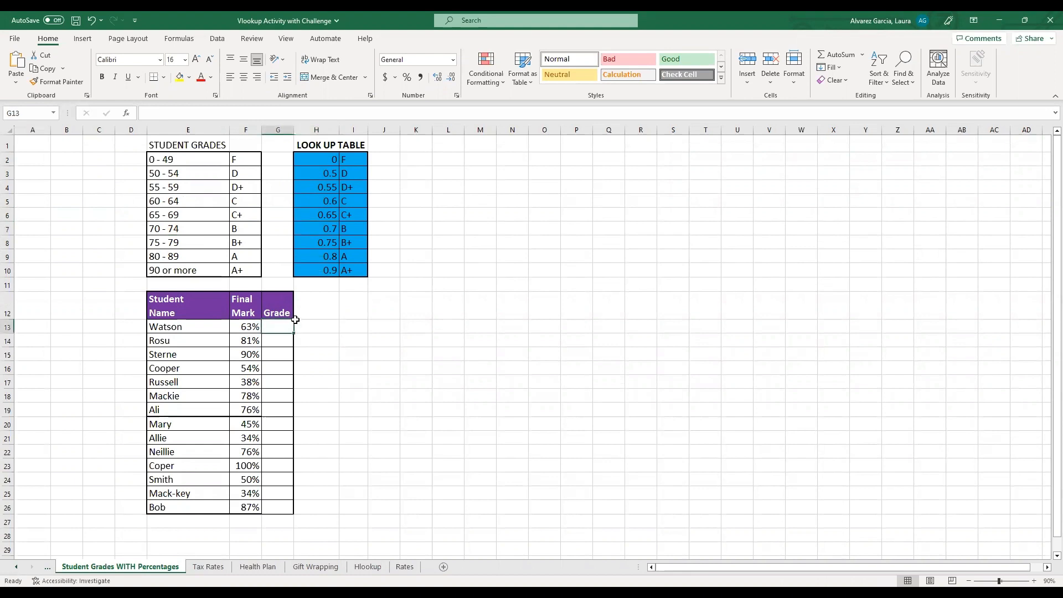
text(=vl)
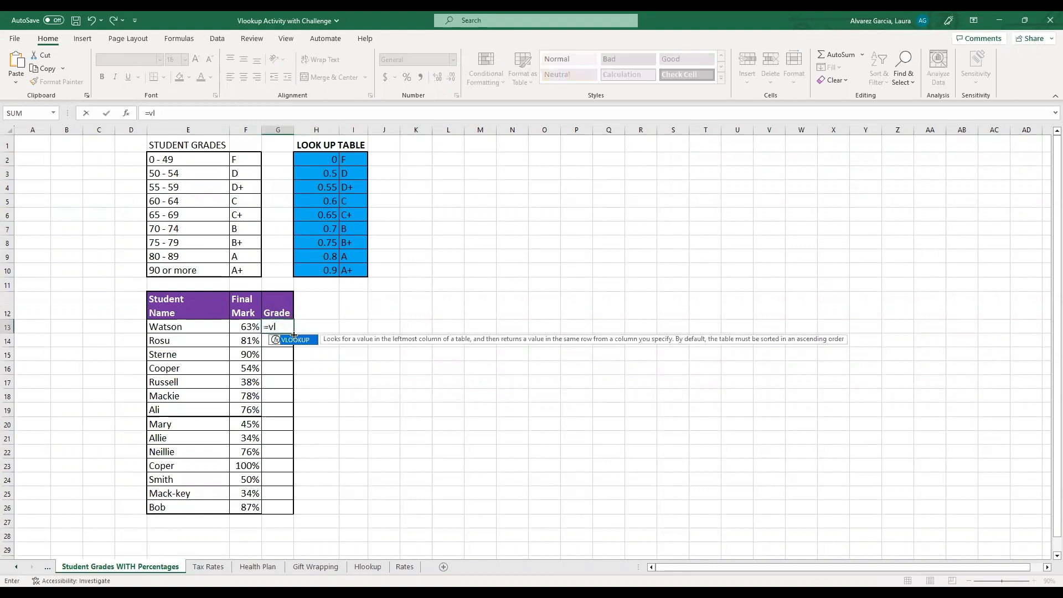
double_click(302, 340)
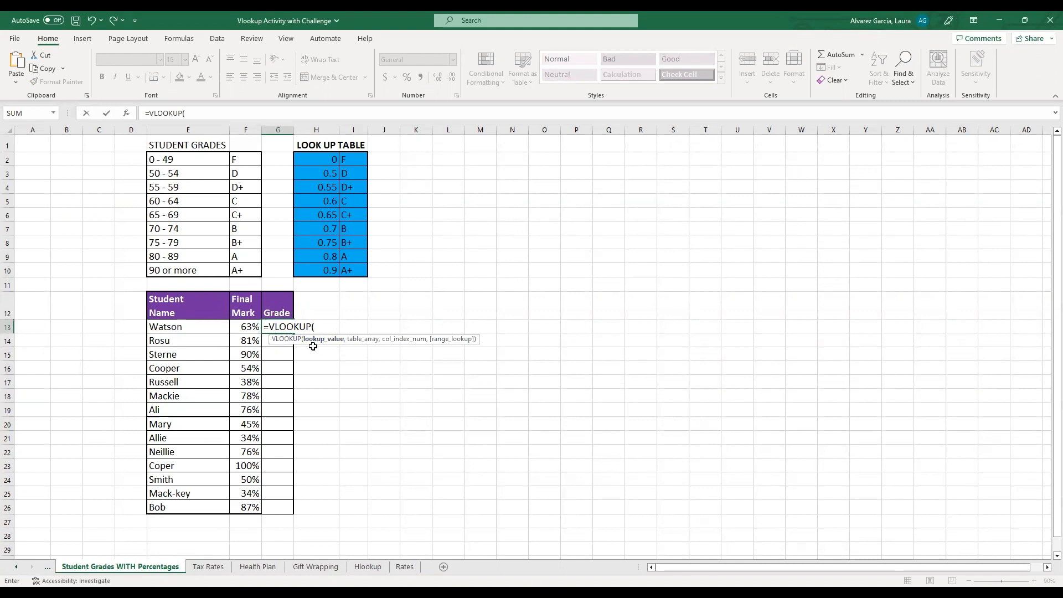
click(252, 329)
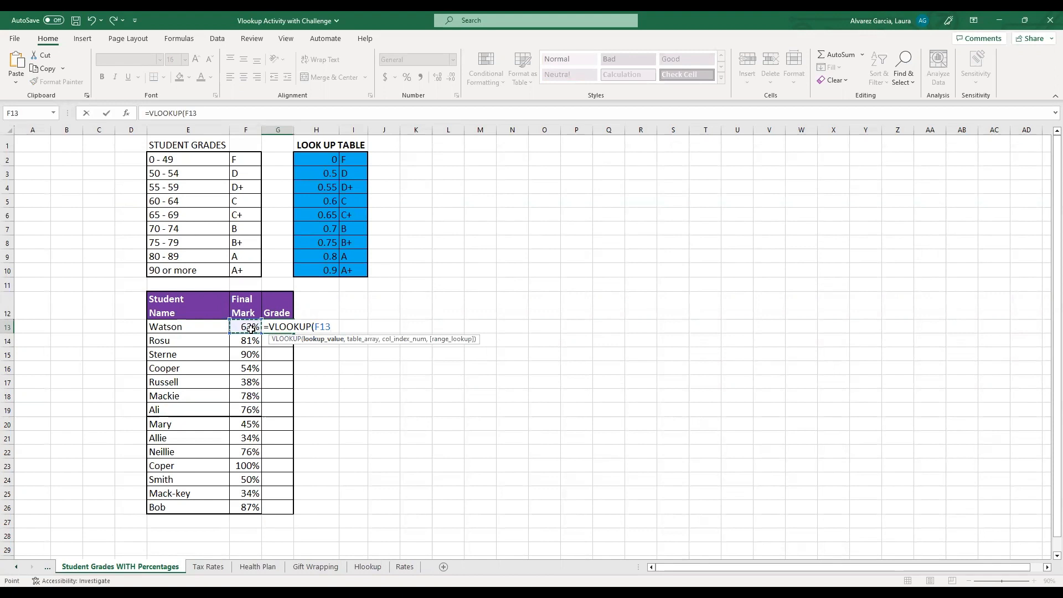
text(,)
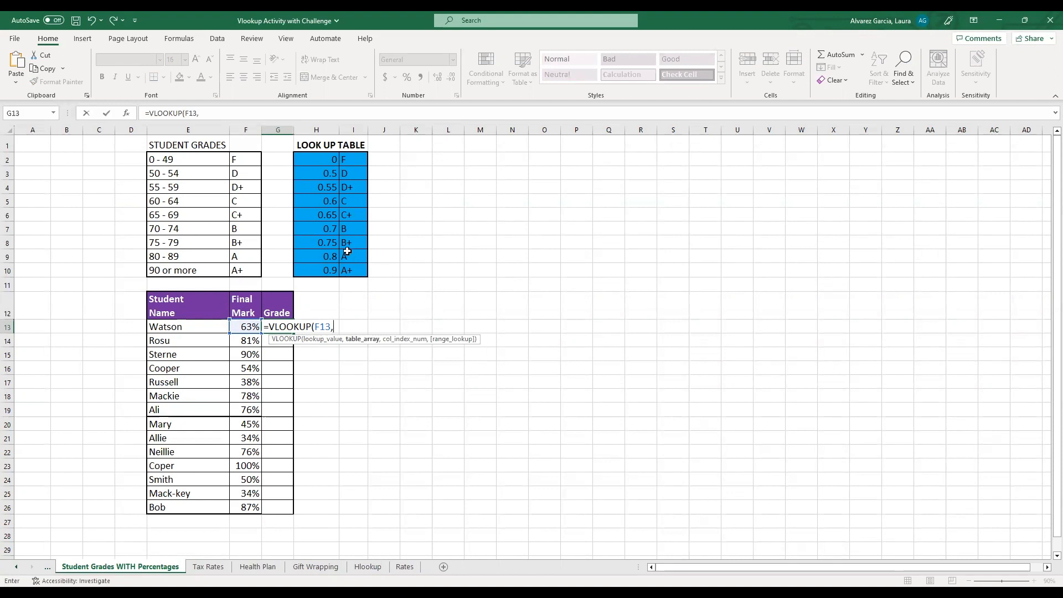
click(321, 161)
drag(363, 276, 326, 161)
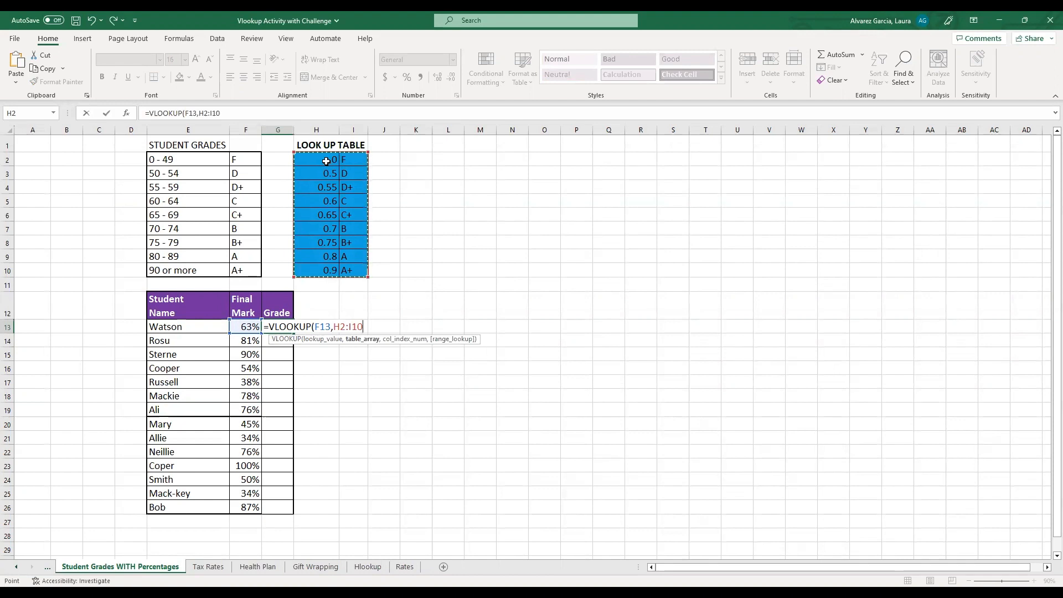
key(F4)
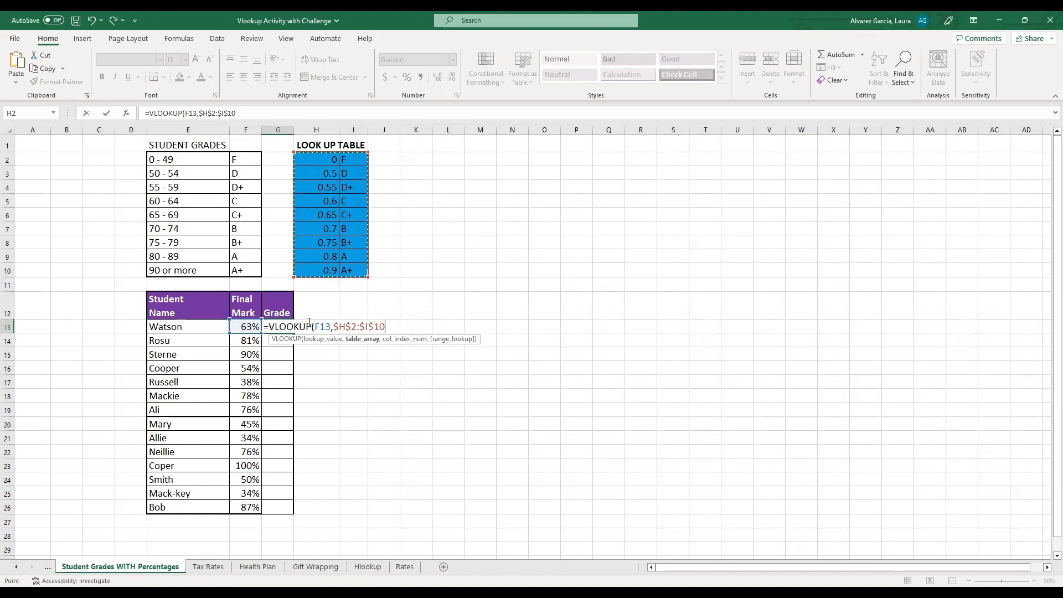
- Complete the G13 formula with column index 2 and TRUE for an approximate match
text(,2)
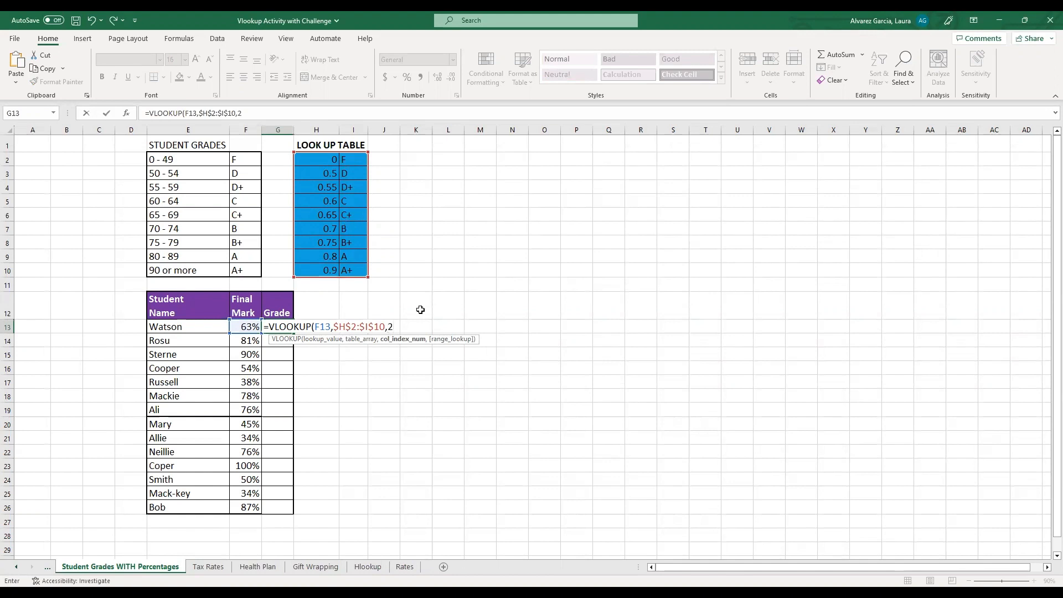
text(,)
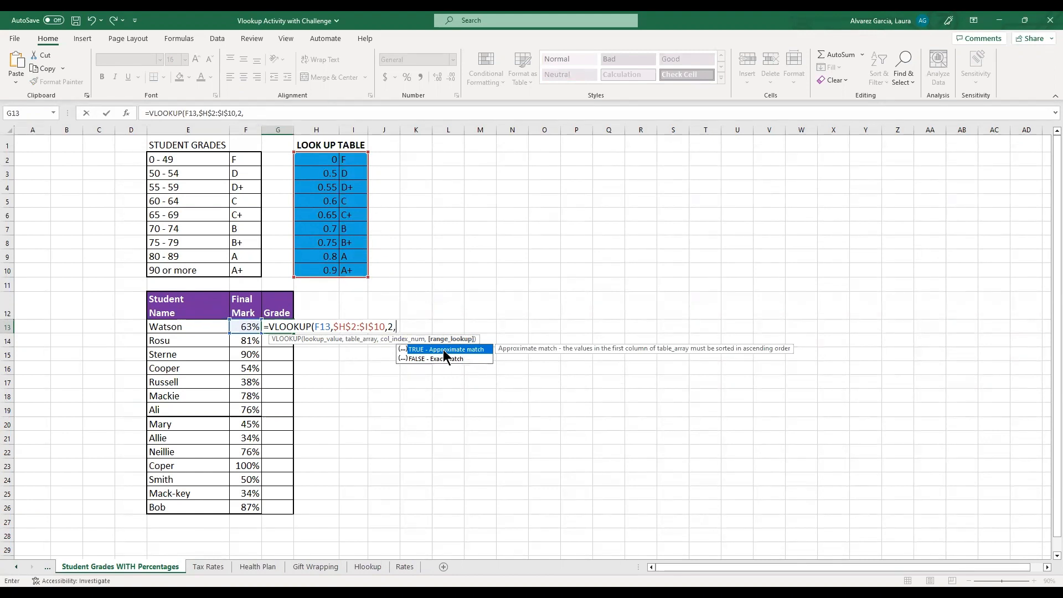
key(Tab)
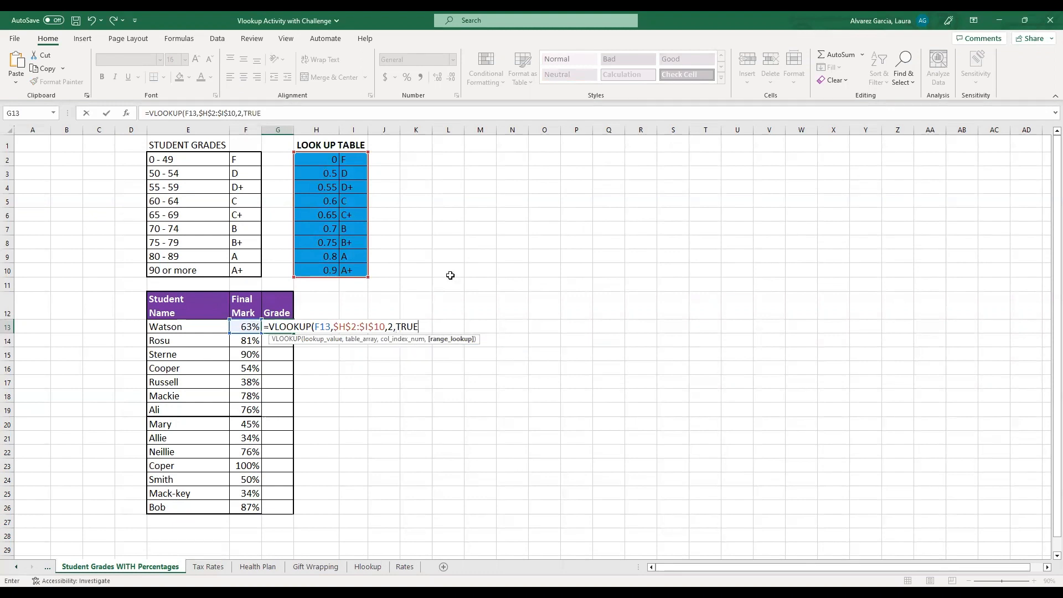
key(Return)
- Copy the VLOOKUP formula from G13 down the Grade column to G26 and check the copied formulas
click(280, 328)
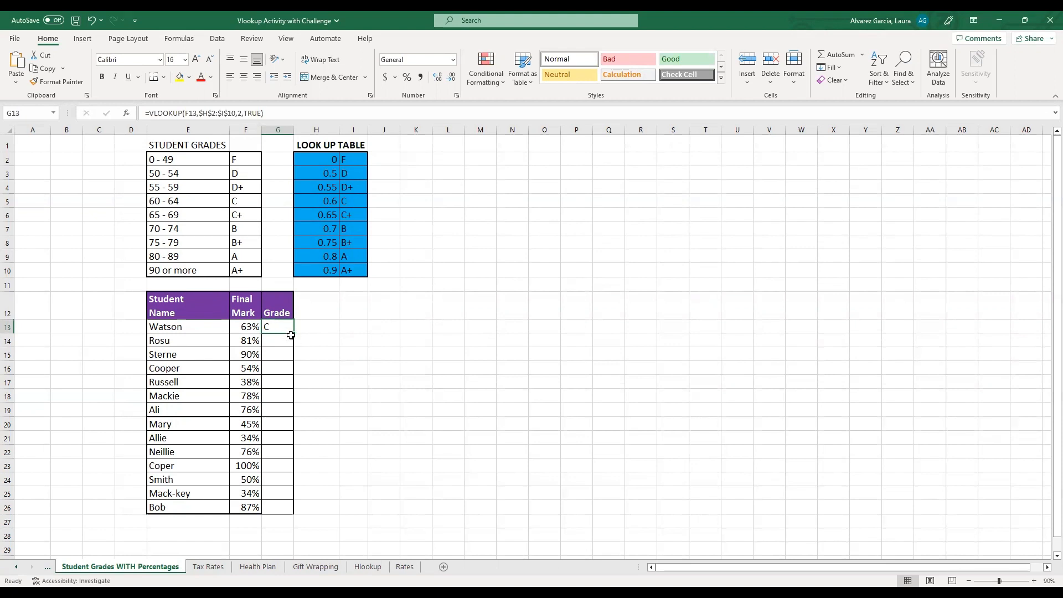
drag(294, 335, 282, 508)
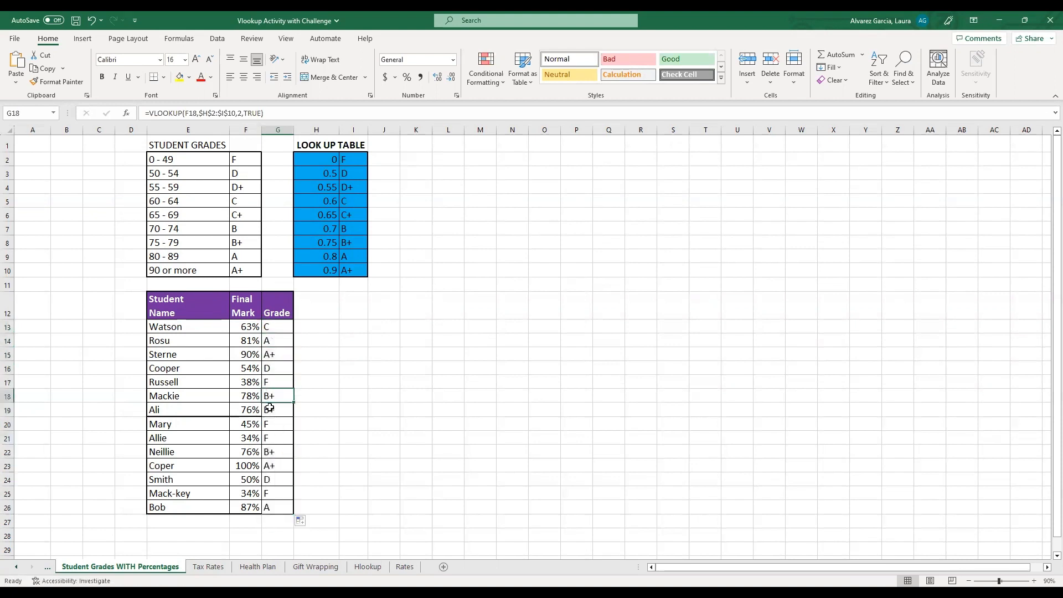
click(281, 438)
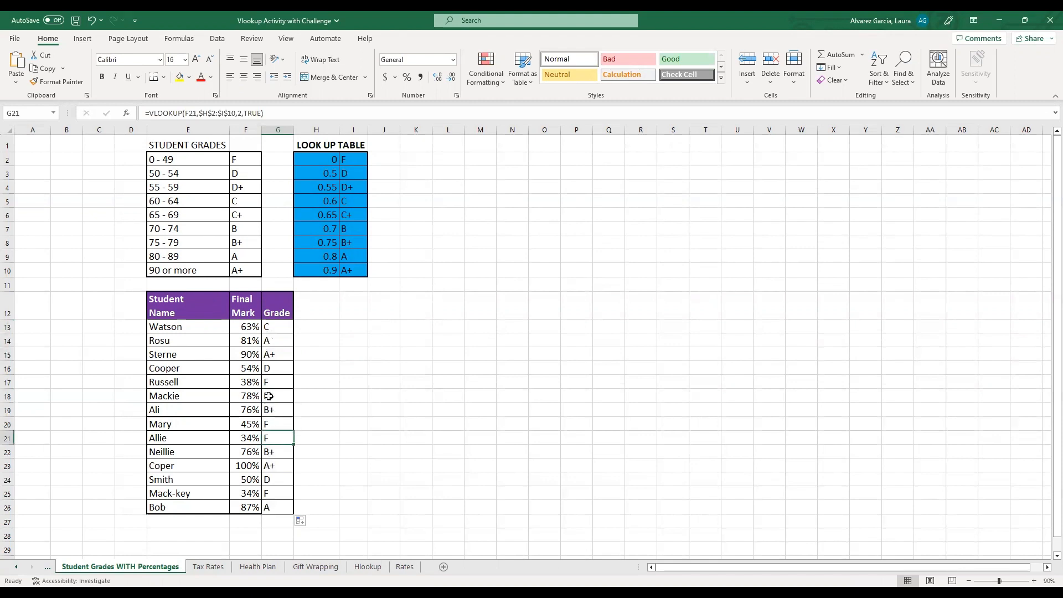
- On the Tax Rates sheet, start a VLOOKUP formula in C10 with the salary in B10 as lookup value
key(ctrl+Page_Down)
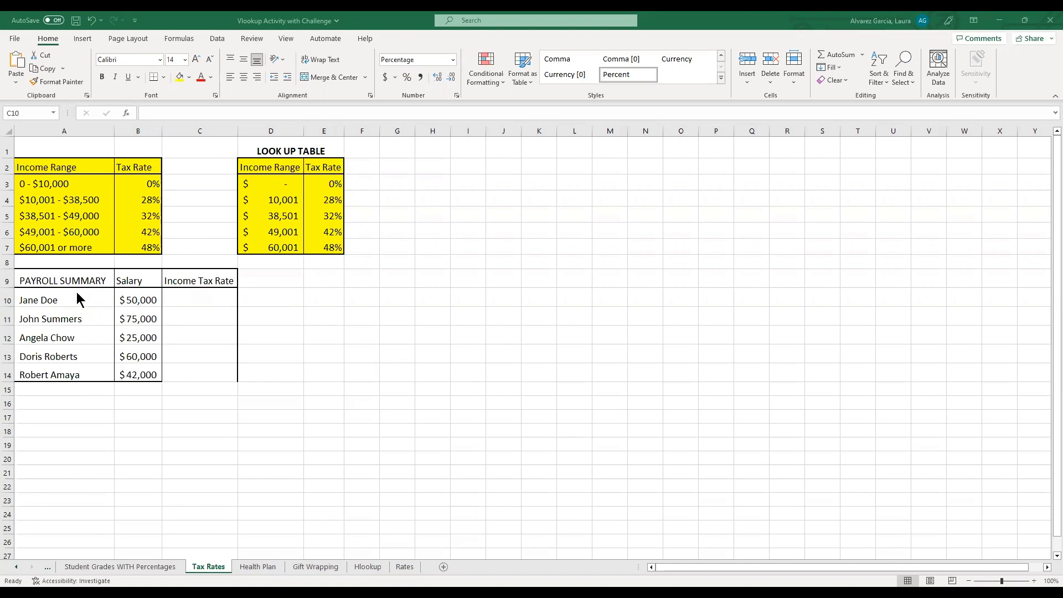
drag(77, 295, 151, 372)
click(185, 372)
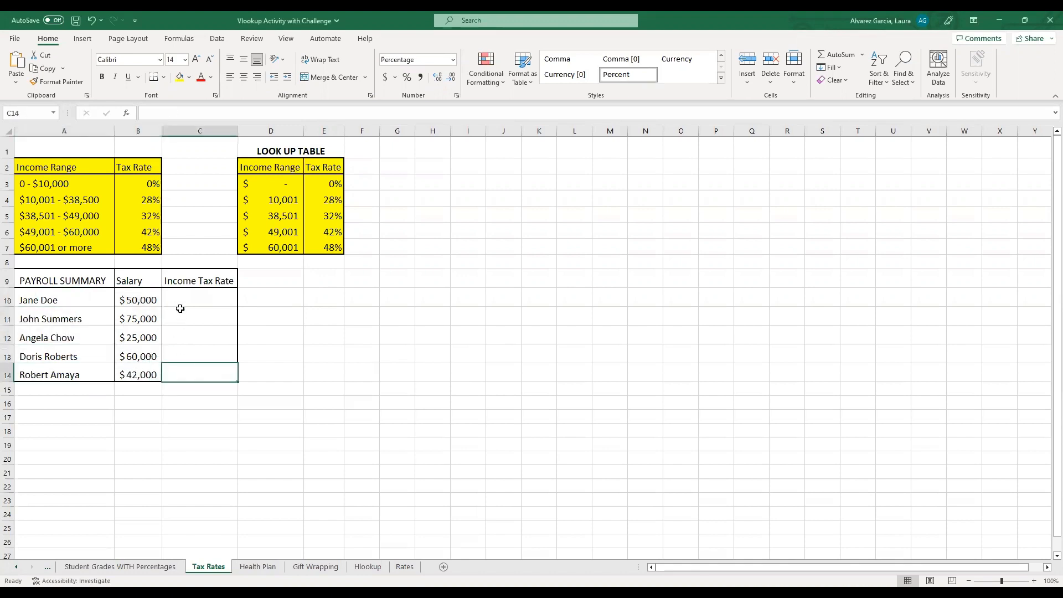
click(181, 304)
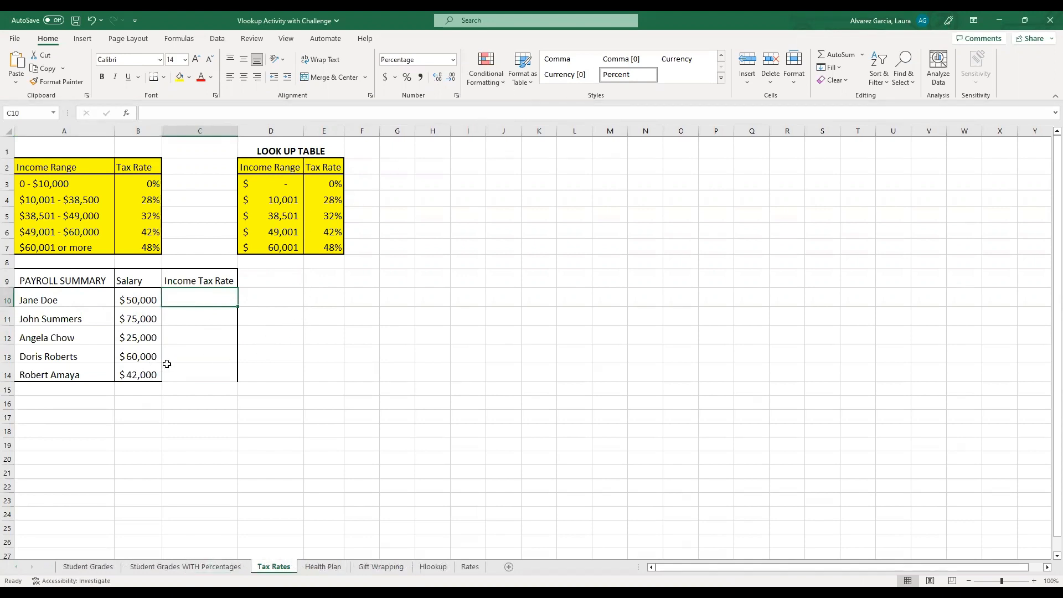
text(=v)
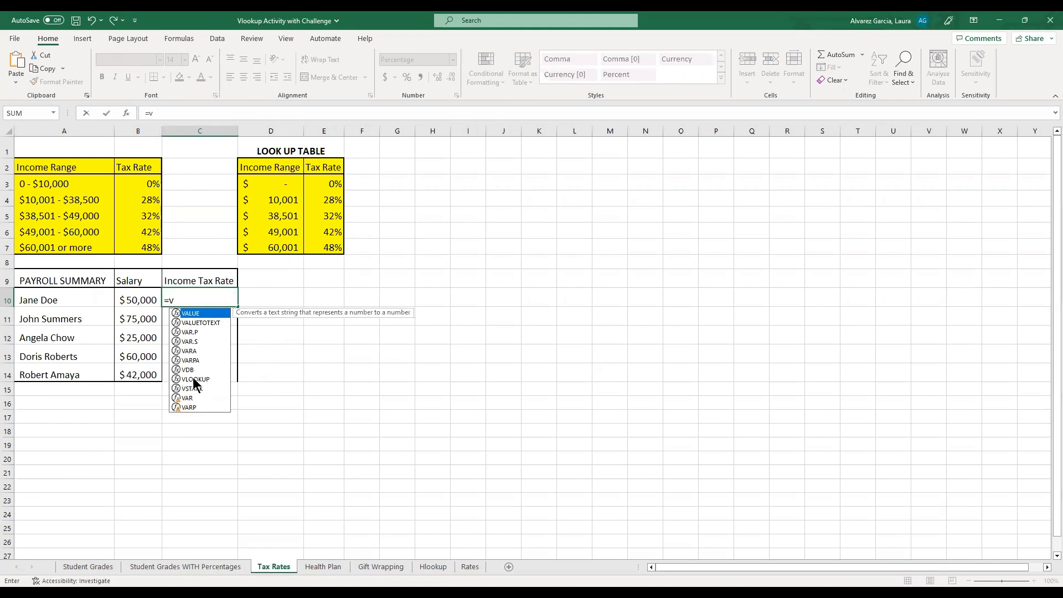
text(l)
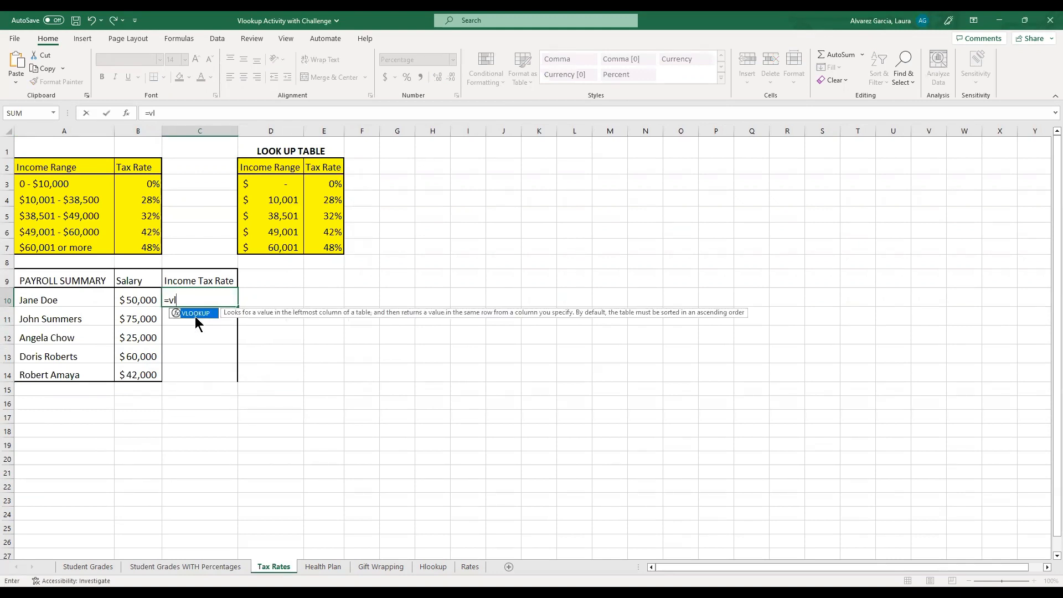
key(Tab)
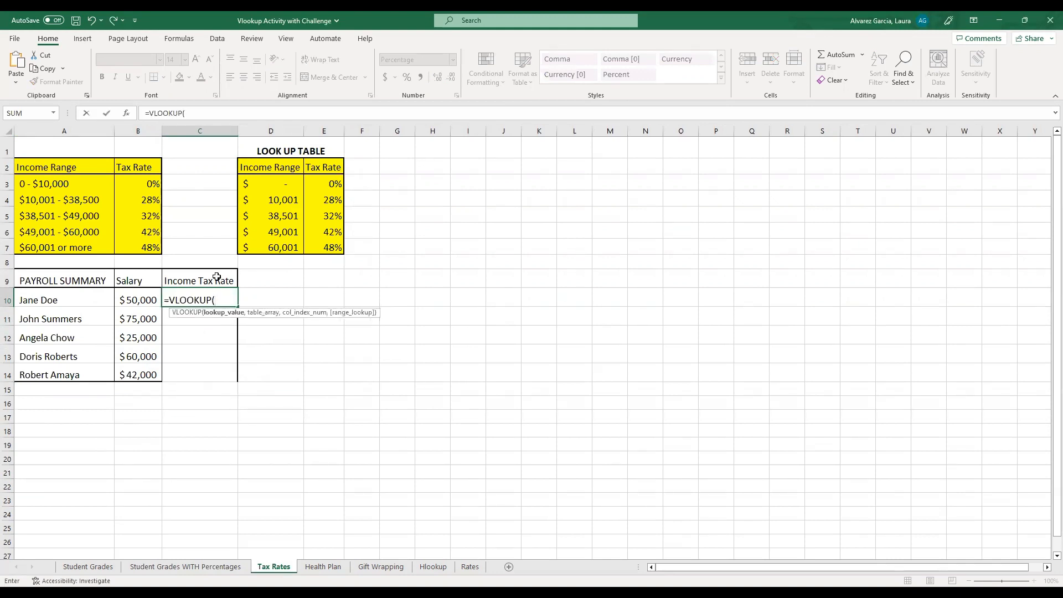
click(147, 300)
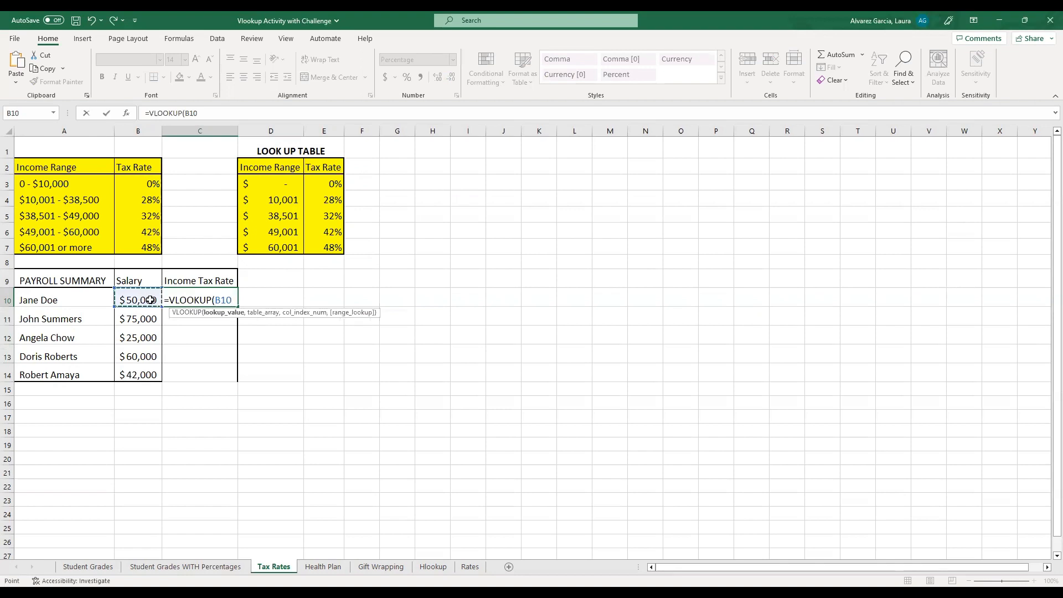
- Complete the C10 formula with the absolute table array $D$3:$E$7 and column index 2, omitting the range lookup argument
text(,)
click(258, 182)
drag(258, 182, 329, 247)
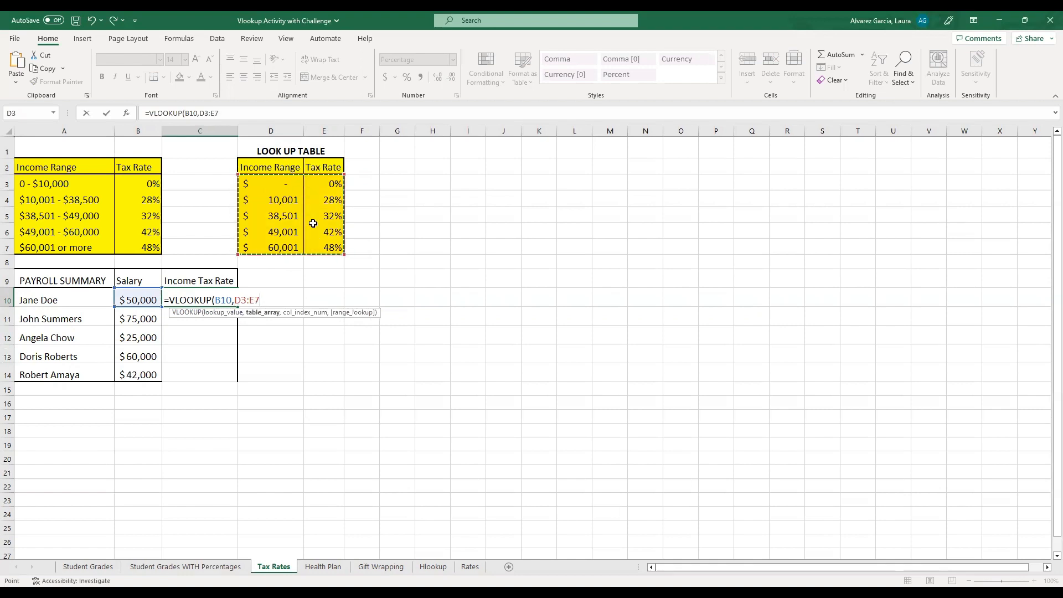
key(F4)
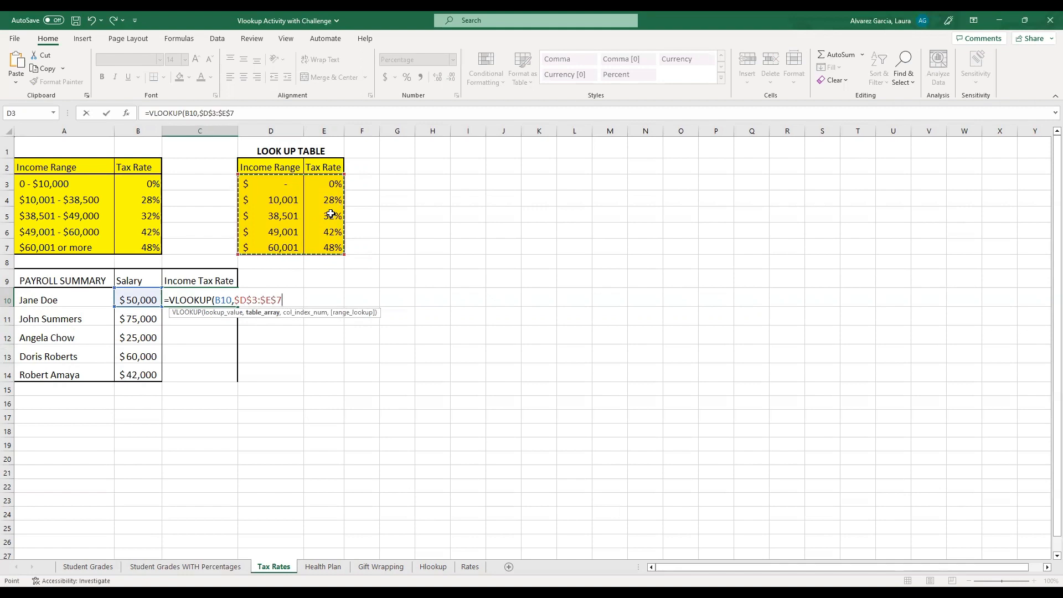
text(,2)
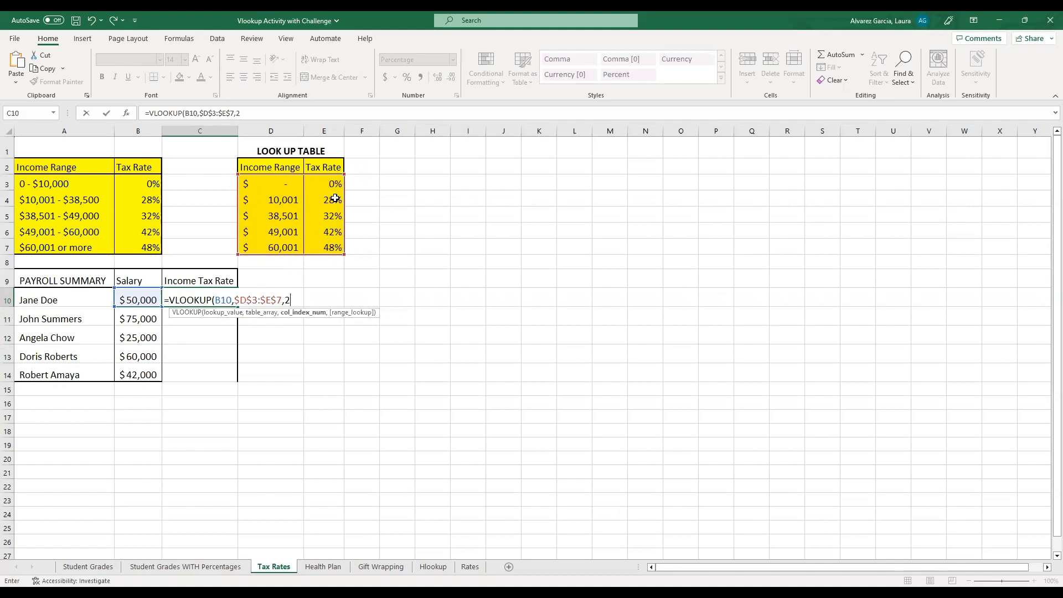
key(Return)
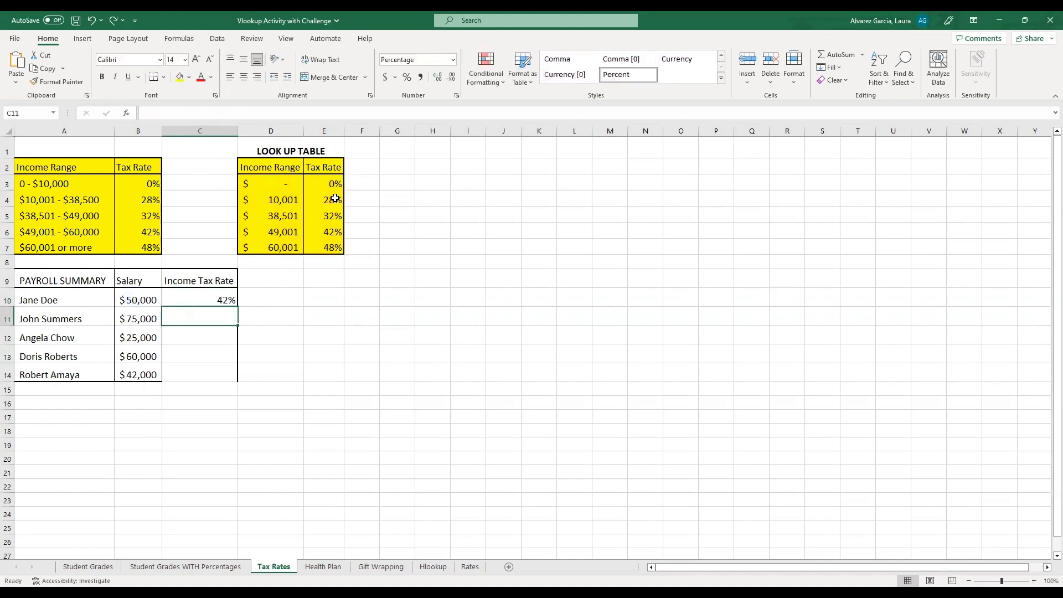
- Copy the C10 formula down the Income Tax Rate column to C14 and review the arguments of the formula in C10
click(221, 296)
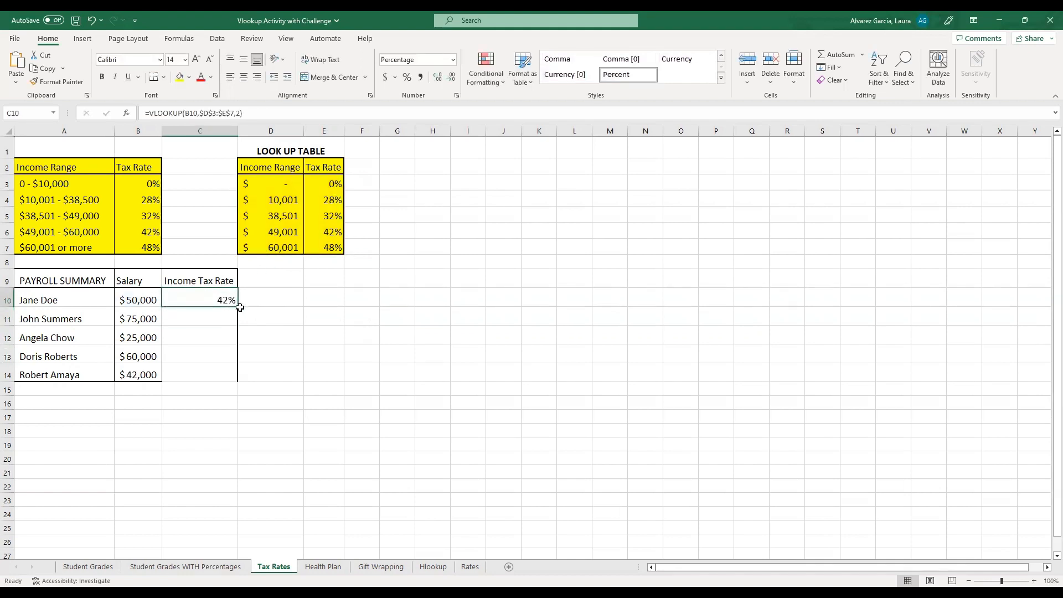
drag(238, 308, 238, 381)
click(221, 308)
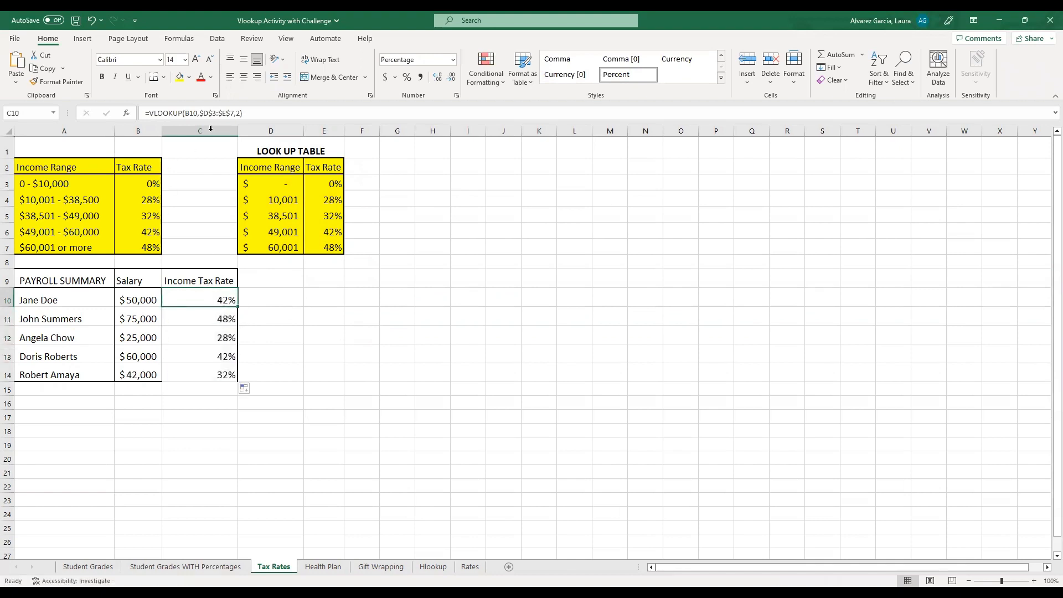
click(239, 113)
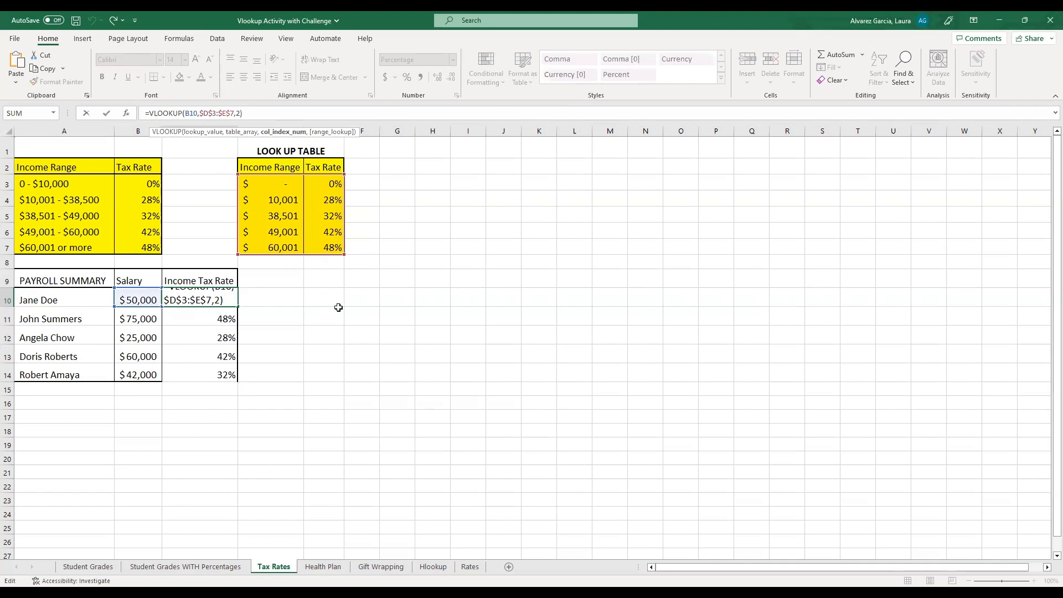
key(Return)
click(285, 349)
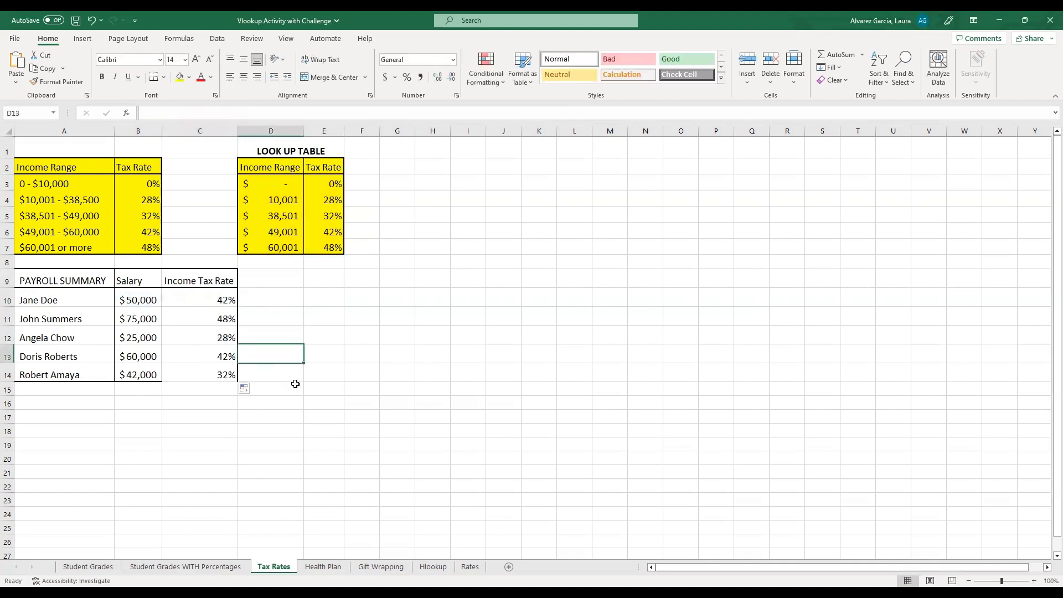
- On the Health Plan sheet, start a VLOOKUP formula in C15 with the pension plan in B15 as lookup value
click(324, 567)
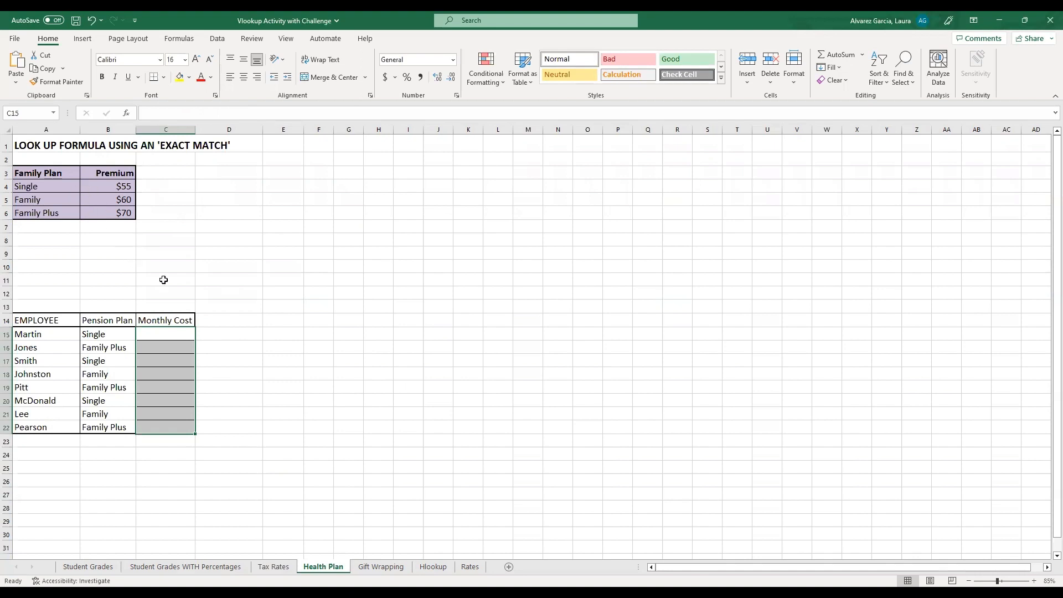
click(180, 338)
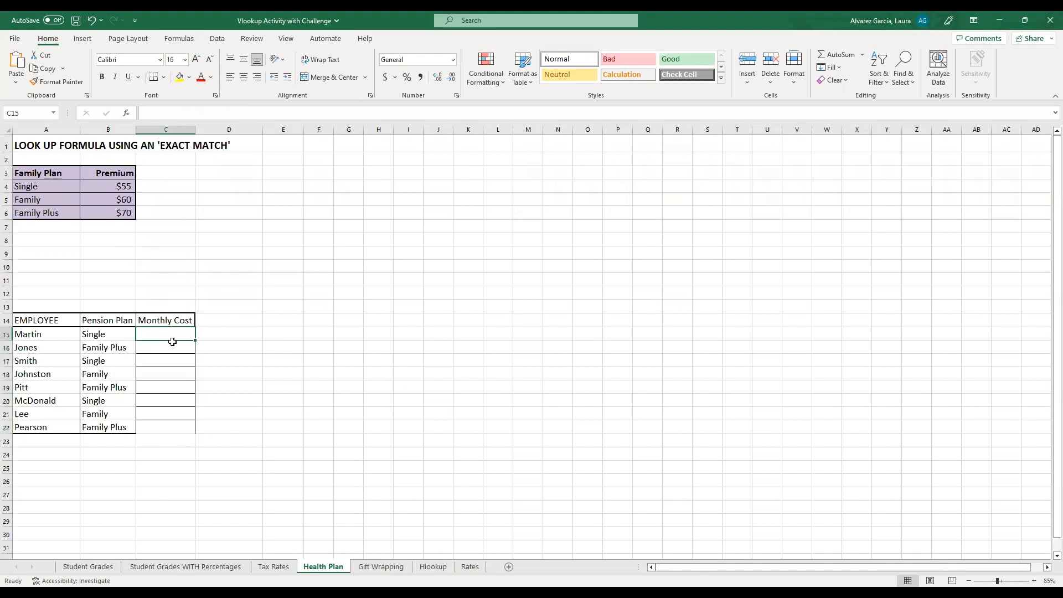
text(=)
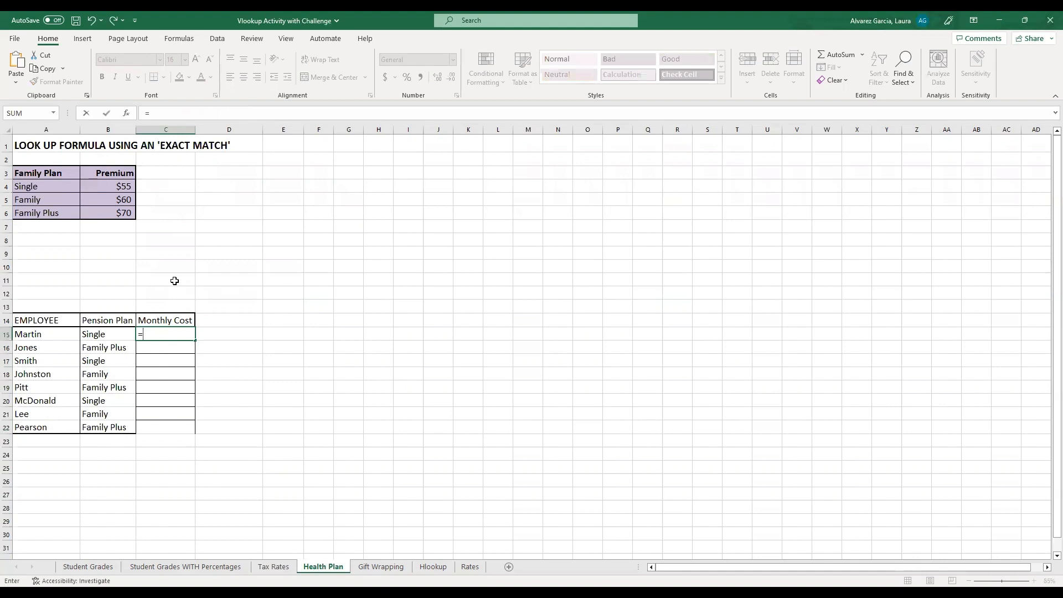
text(vl)
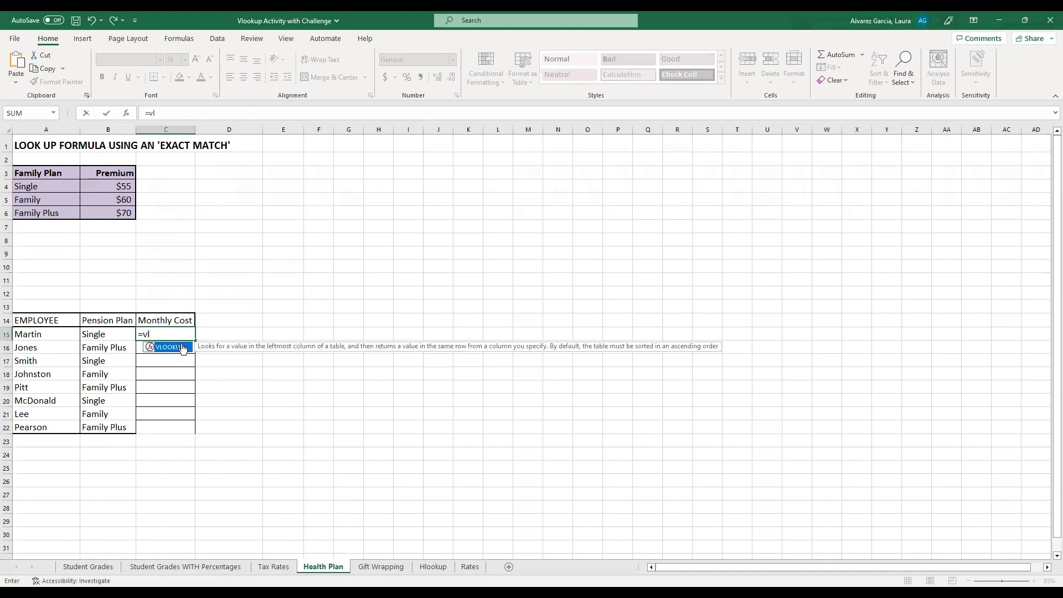
double_click(182, 347)
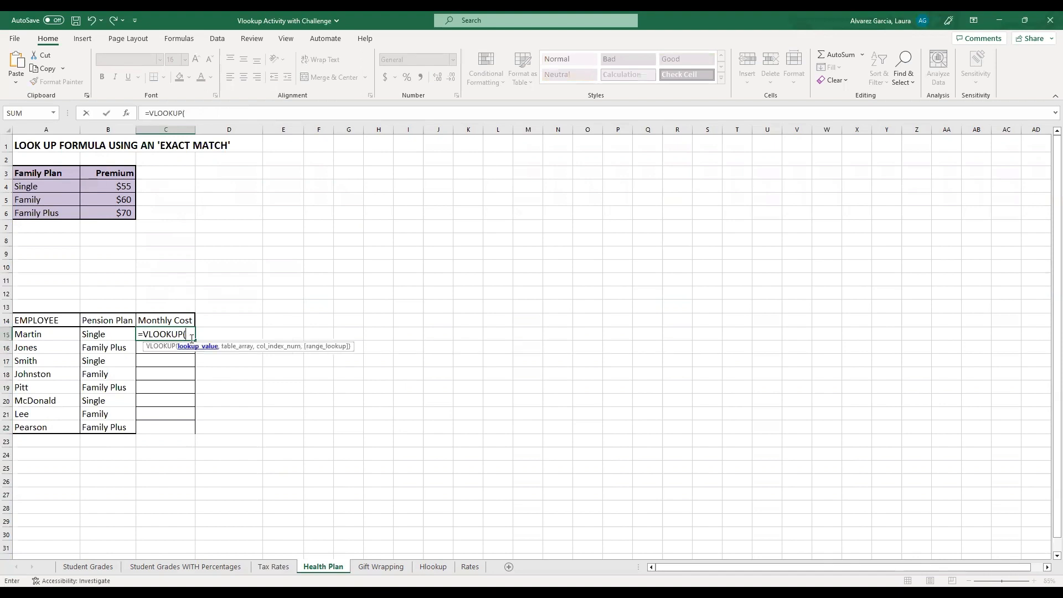
click(116, 335)
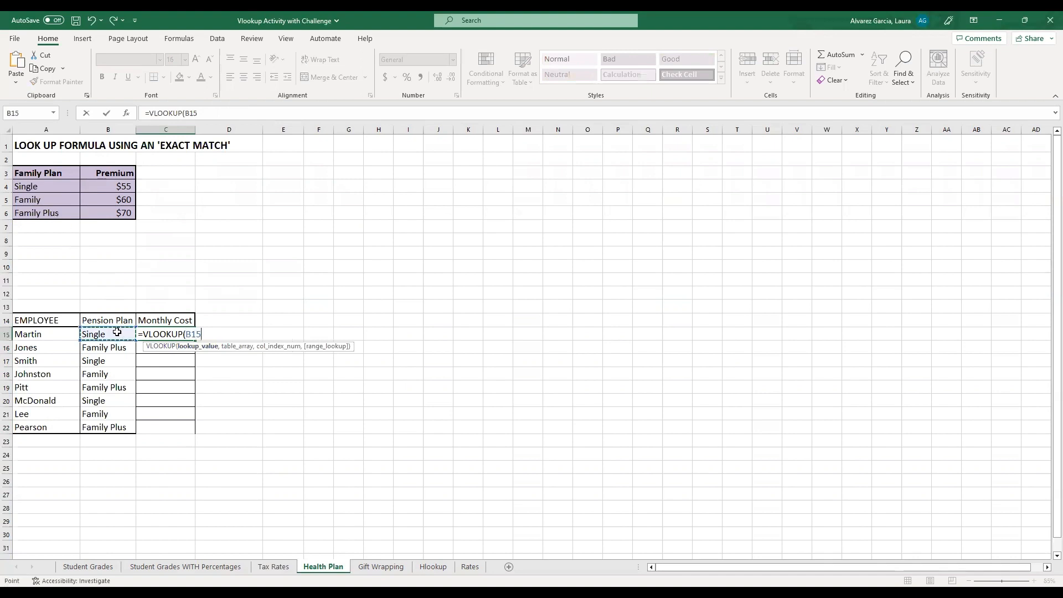
- Complete the C15 formula with the absolute table array $A$4:$B$6, column index 2 and FALSE for an exact match
text(,)
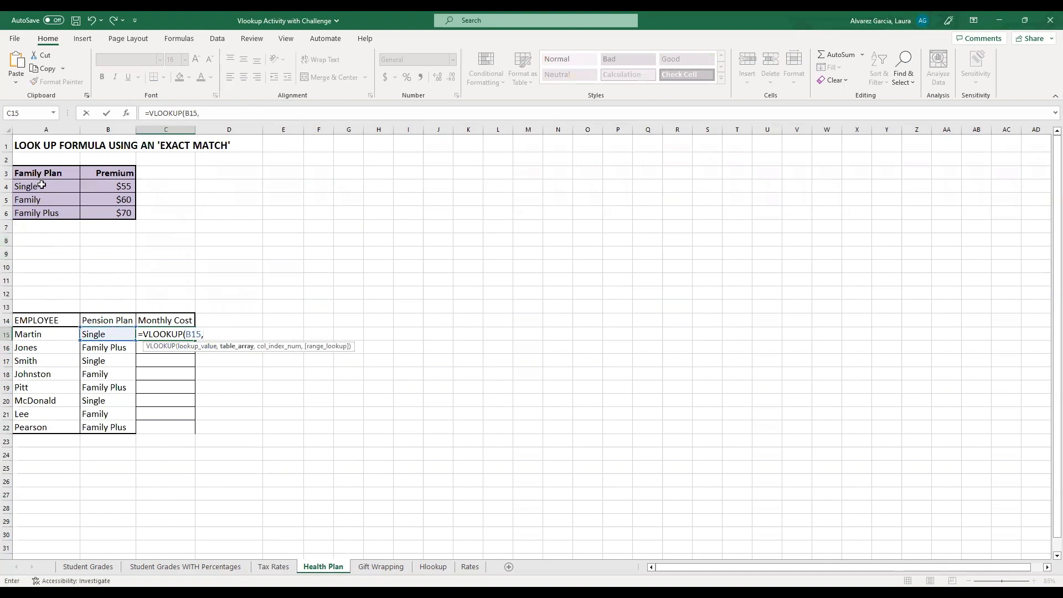
drag(39, 188, 111, 213)
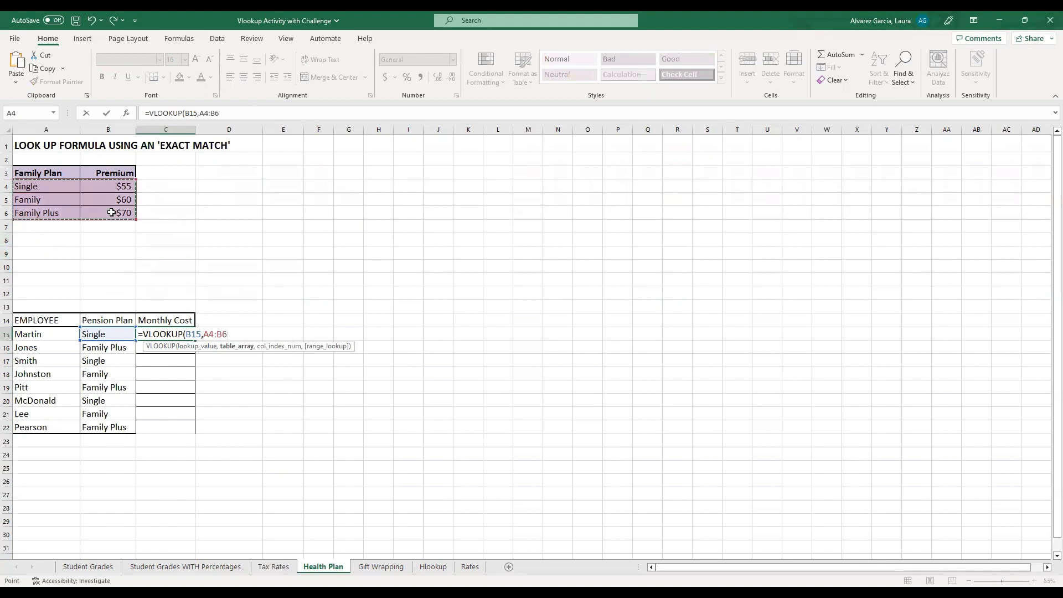
key(F4)
text(,)
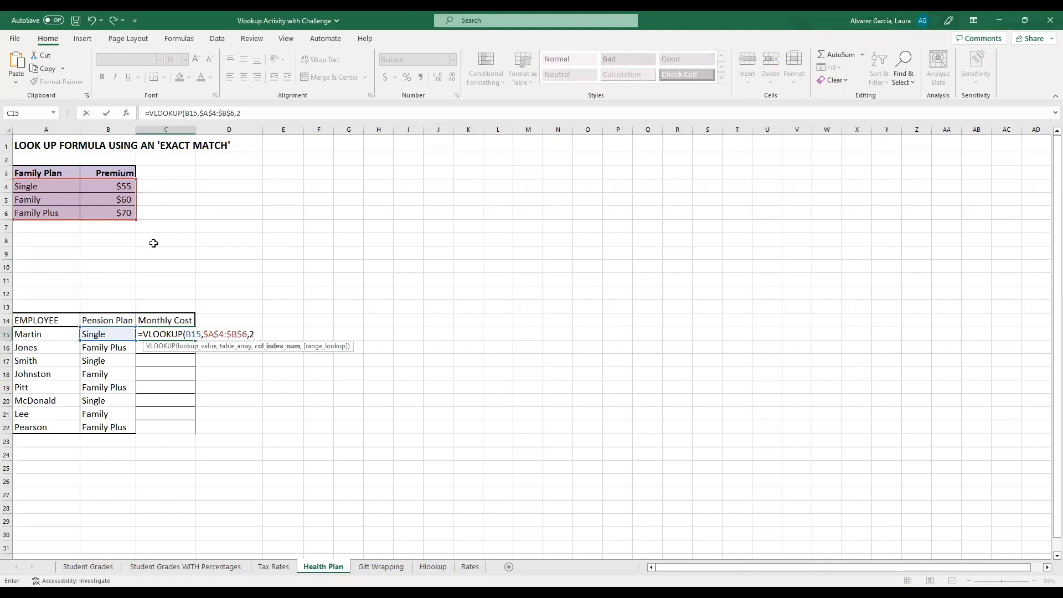
text(2,)
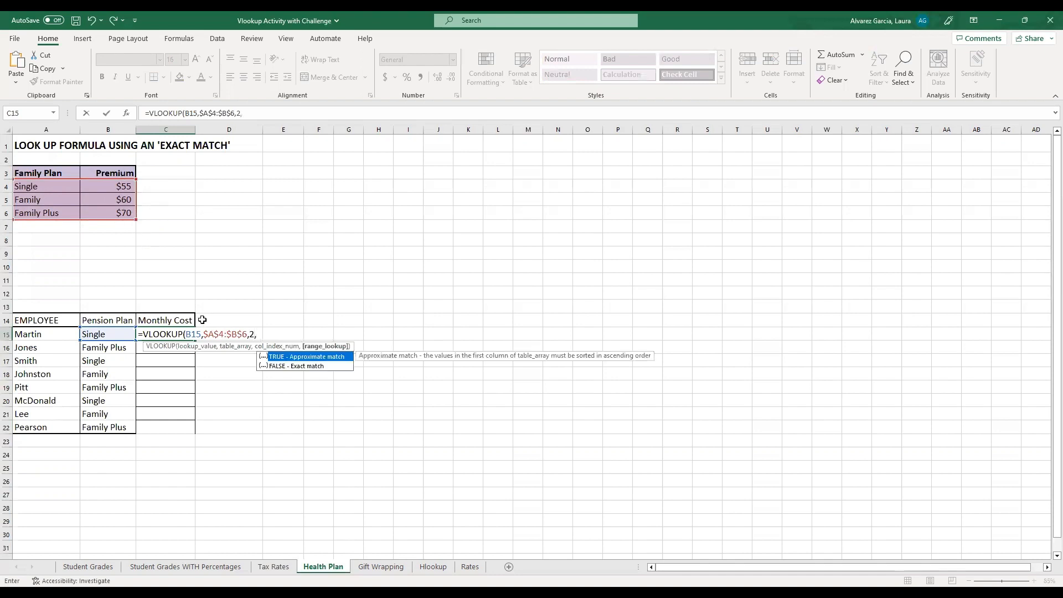
click(285, 364)
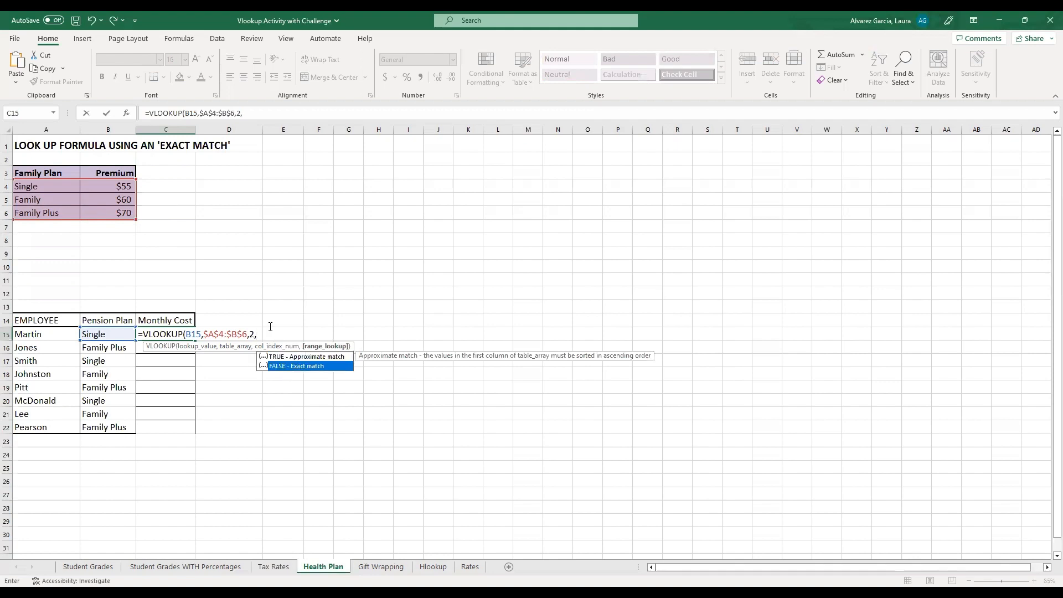
double_click(285, 364)
- Copy the C15 formula down the Monthly Cost column to C22 and check several of the copied formulas
click(183, 339)
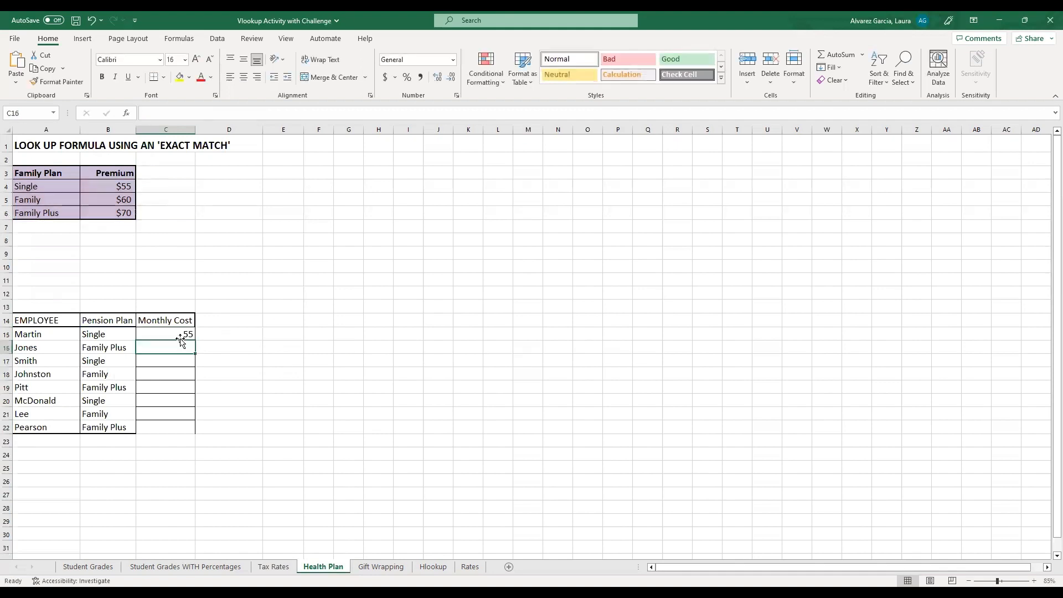
drag(195, 341, 194, 434)
click(176, 361)
click(183, 334)
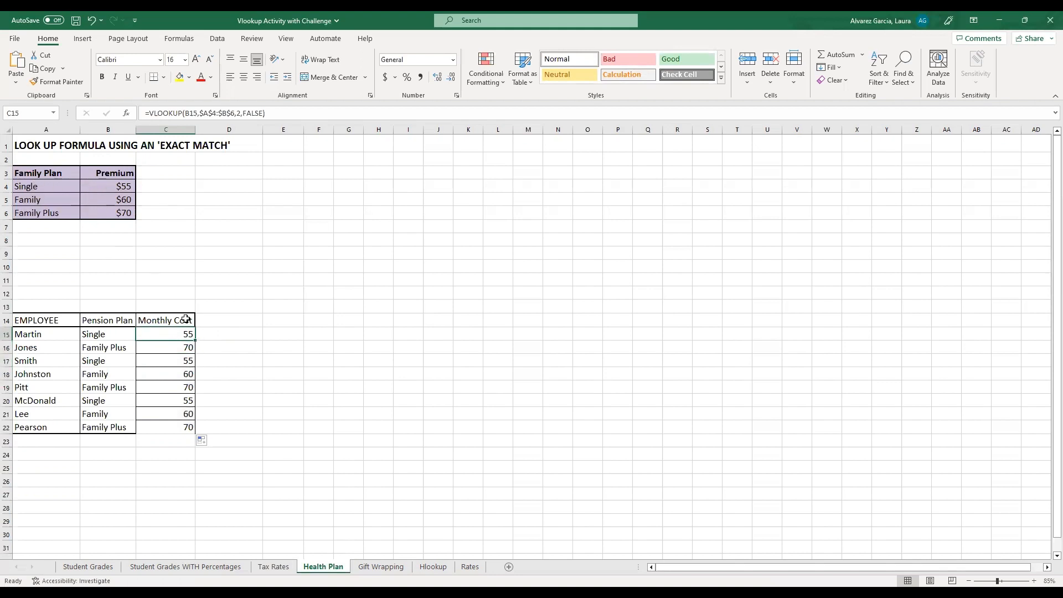
click(165, 349)
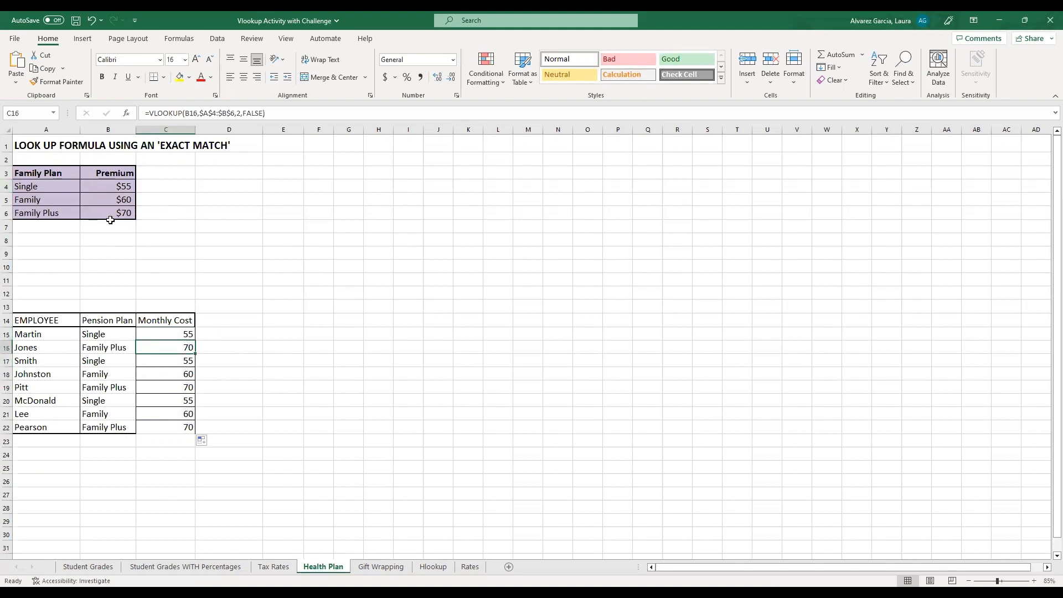
click(184, 390)
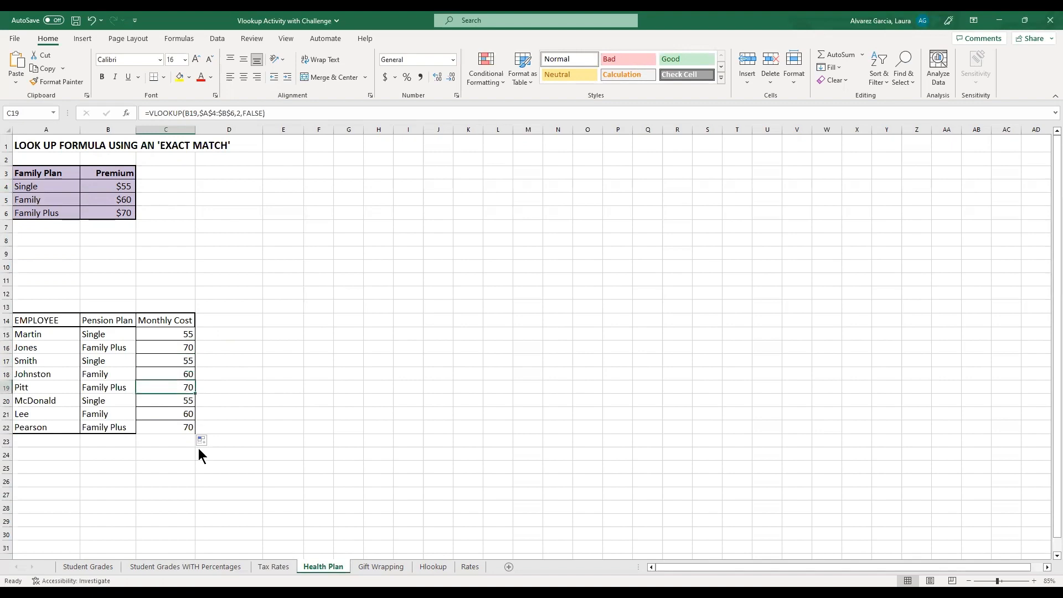
- On the Gift Wrapping sheet, start a VLOOKUP formula in E4 with the years of service in C4 as lookup value
click(375, 567)
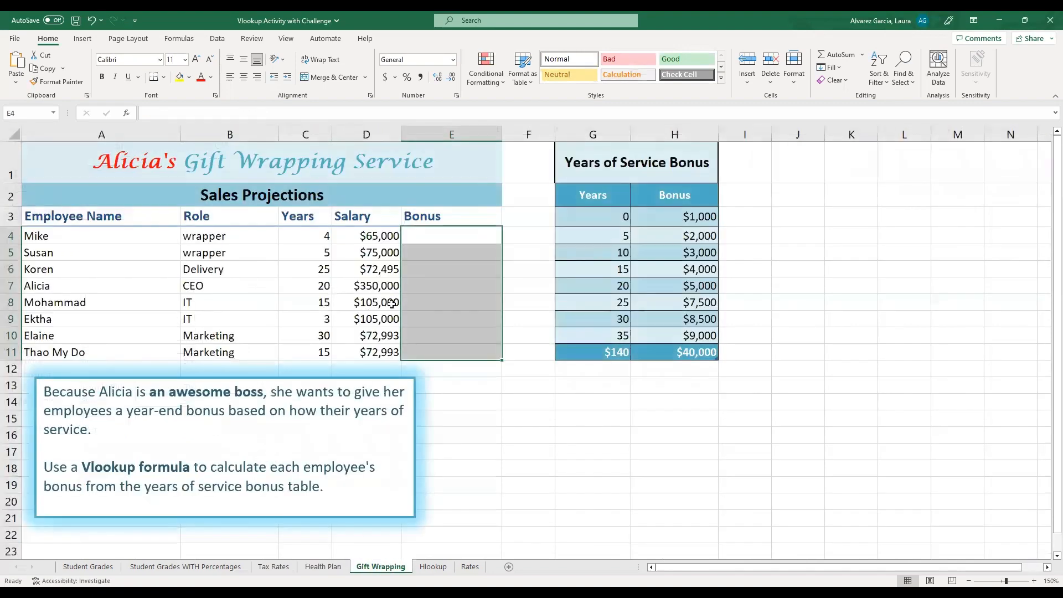
click(432, 239)
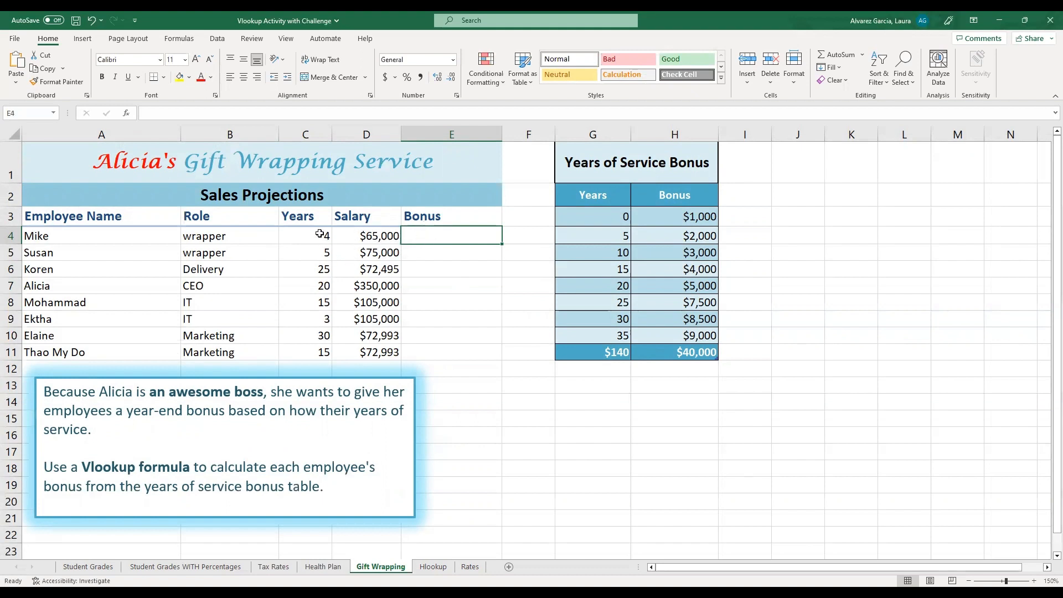
drag(318, 235, 325, 341)
click(323, 356)
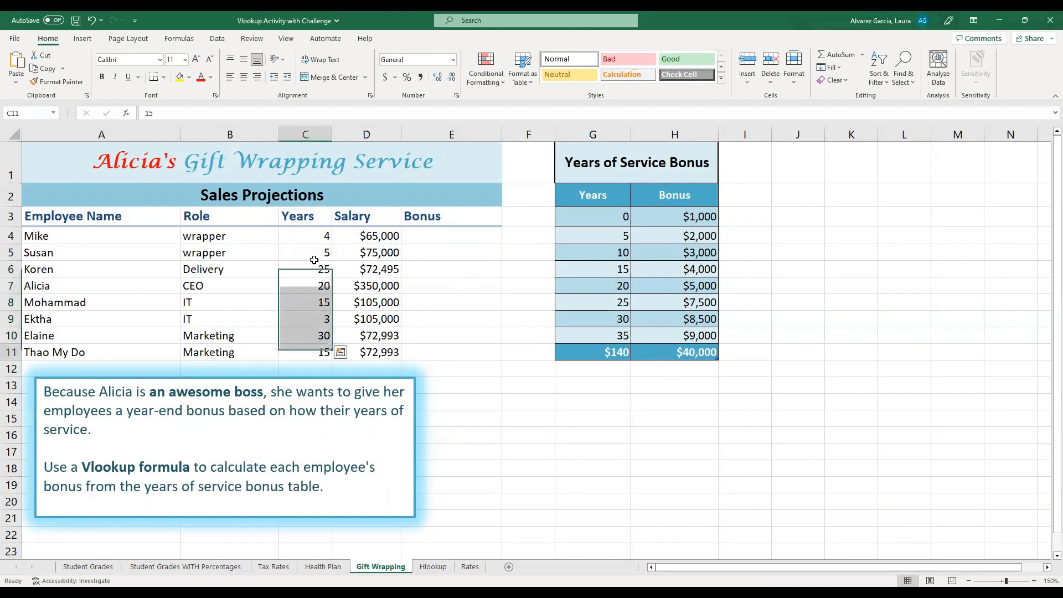
drag(315, 235, 326, 357)
click(426, 239)
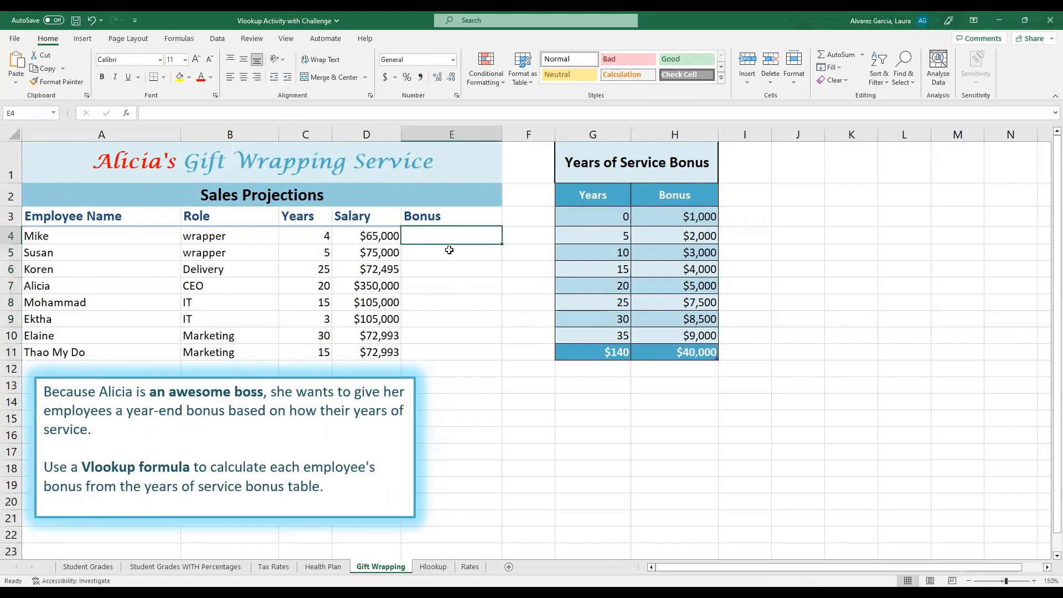
text(=)
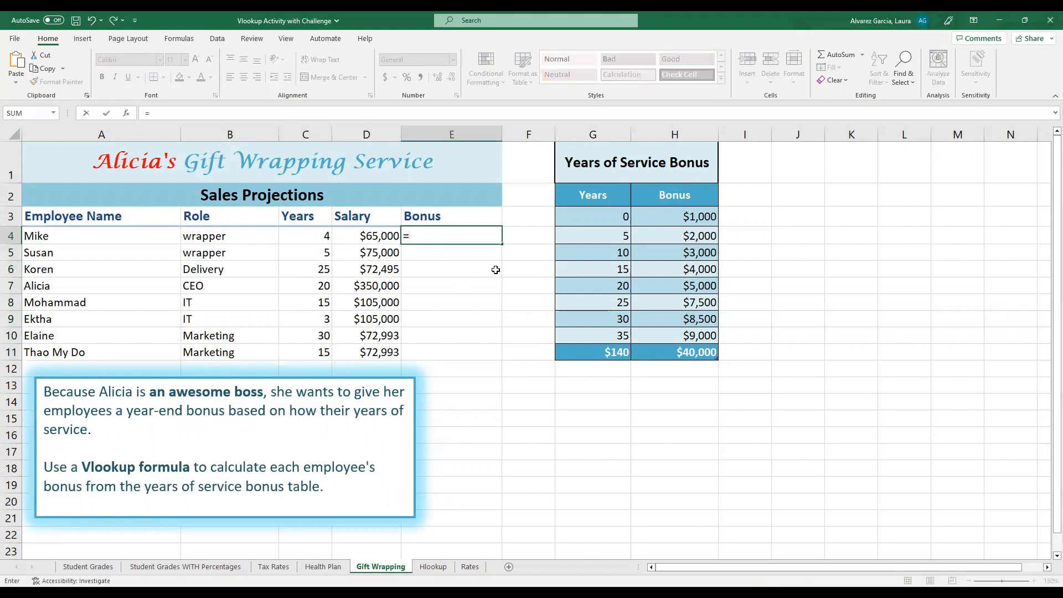
text(v)
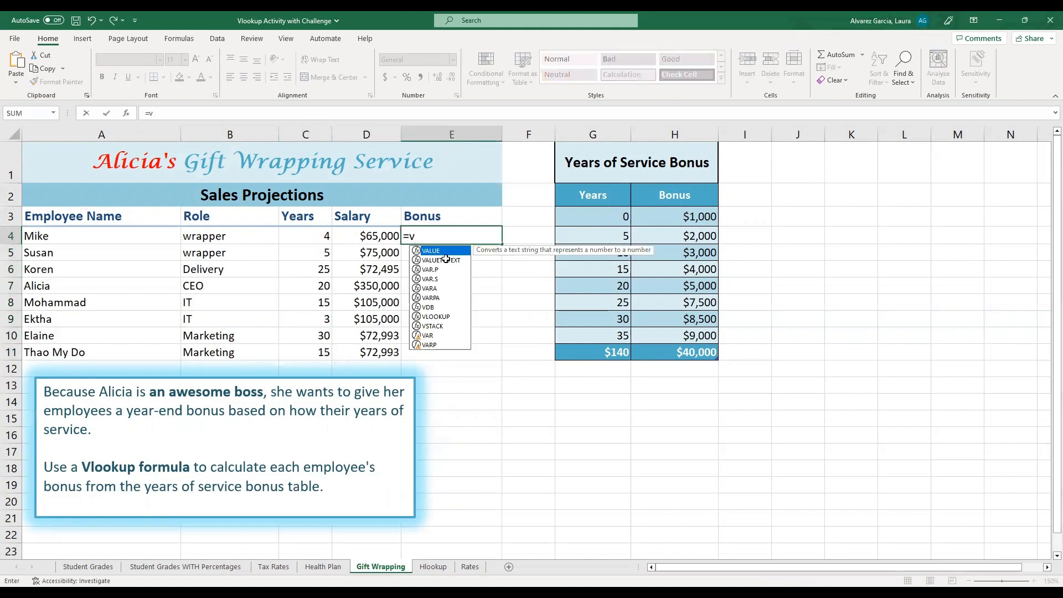
double_click(436, 316)
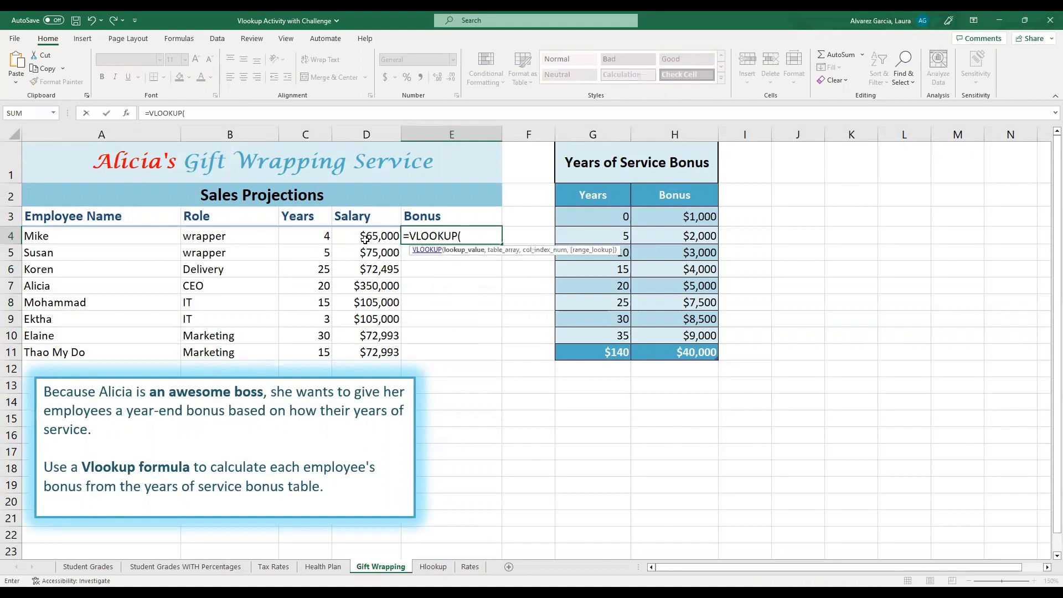
click(315, 239)
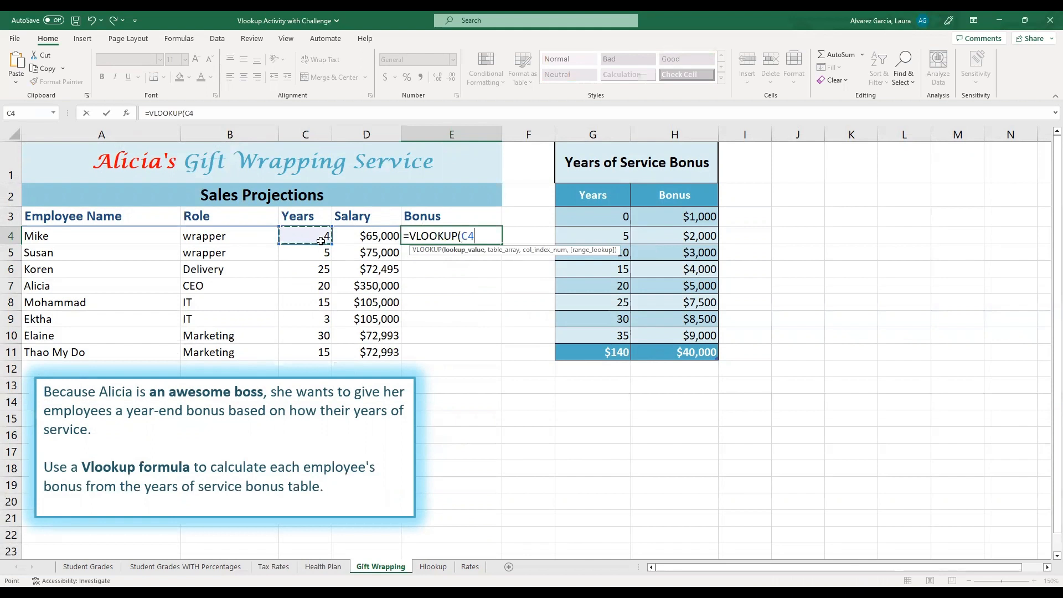
- Complete the E4 formula with the Years of Service Bonus table, Table1, as table array and column index 2
text(,)
drag(582, 216, 669, 336)
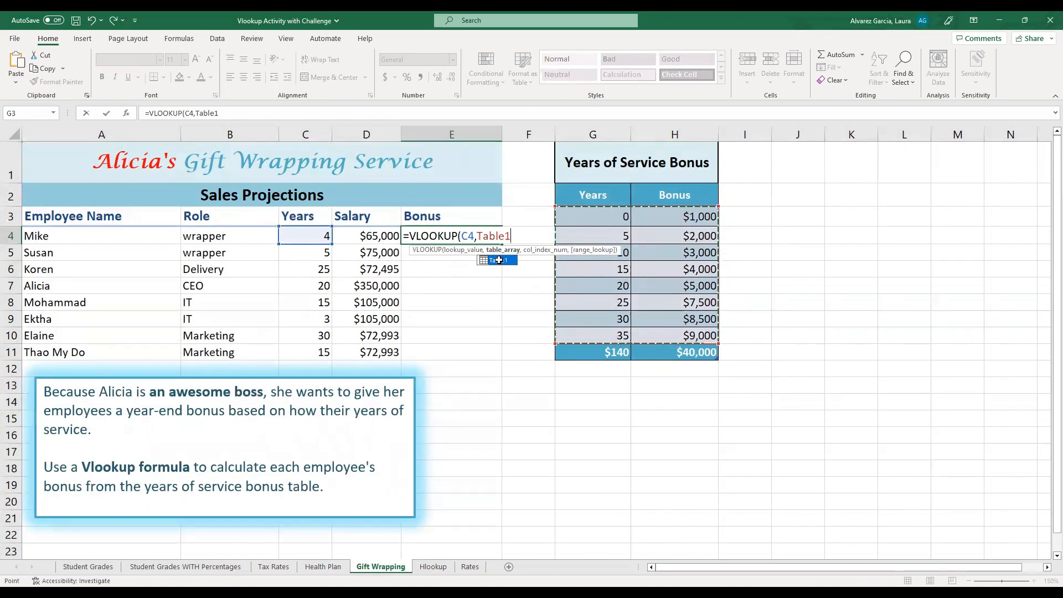
click(560, 234)
text(,2)
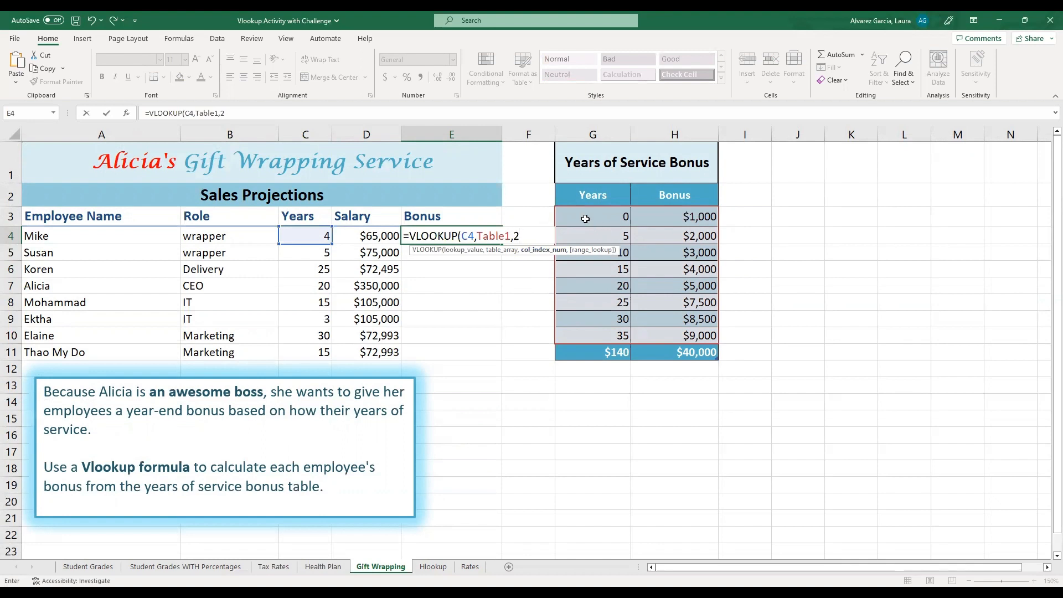
key(Return)
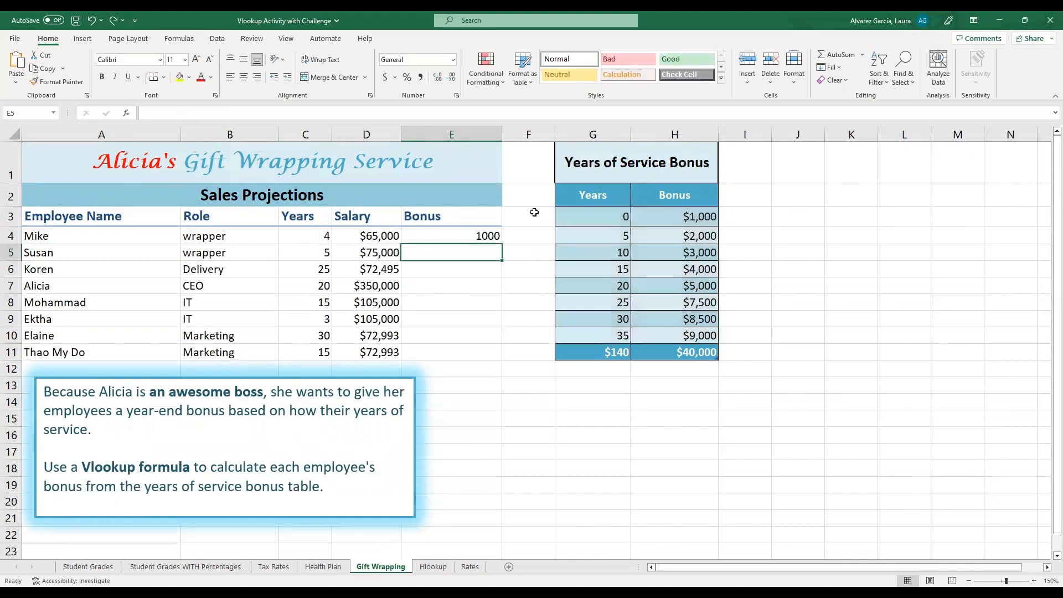
- Copy the E4 formula down the Bonus column to E11 and check several of the copied formulas
click(490, 240)
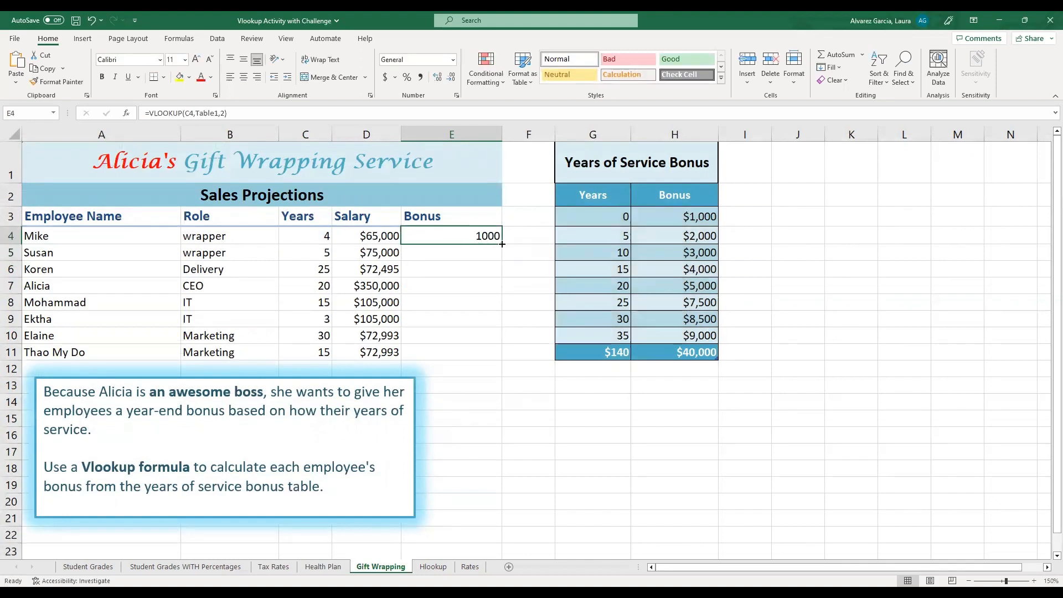
drag(502, 244, 502, 359)
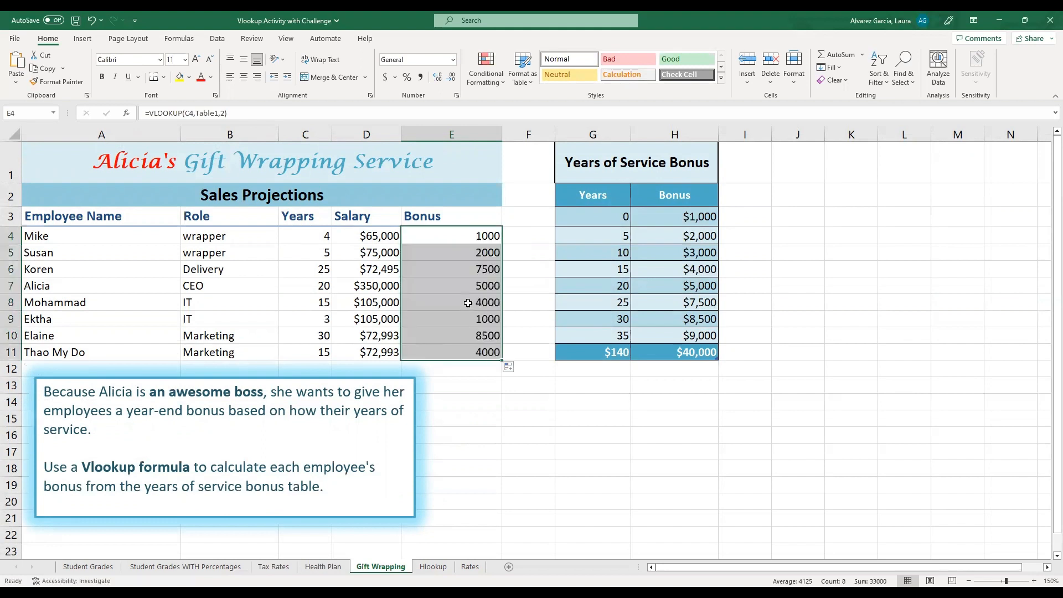
click(467, 303)
click(469, 253)
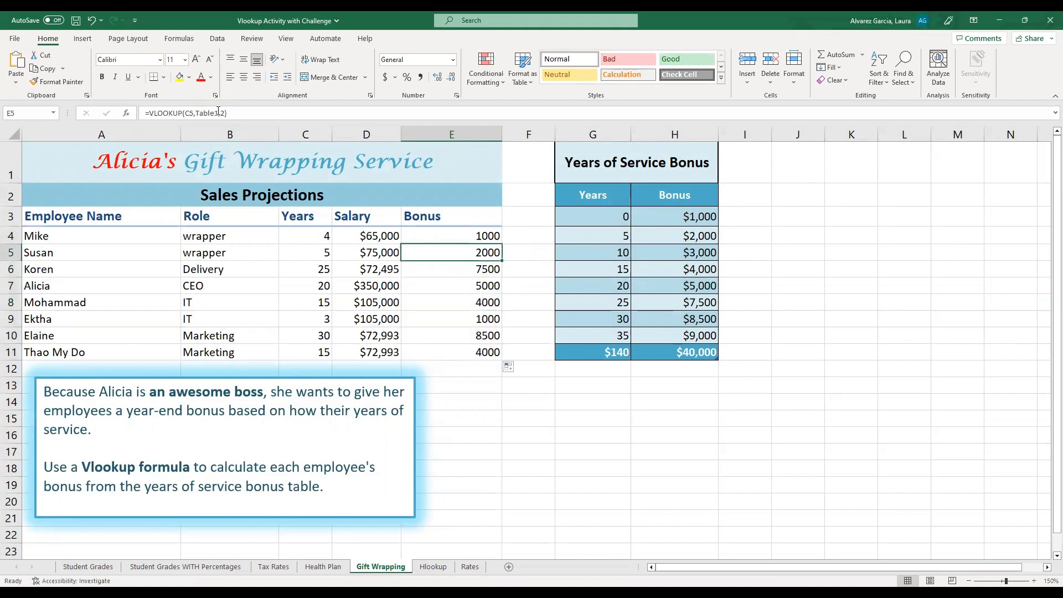
click(438, 270)
click(446, 286)
click(454, 304)
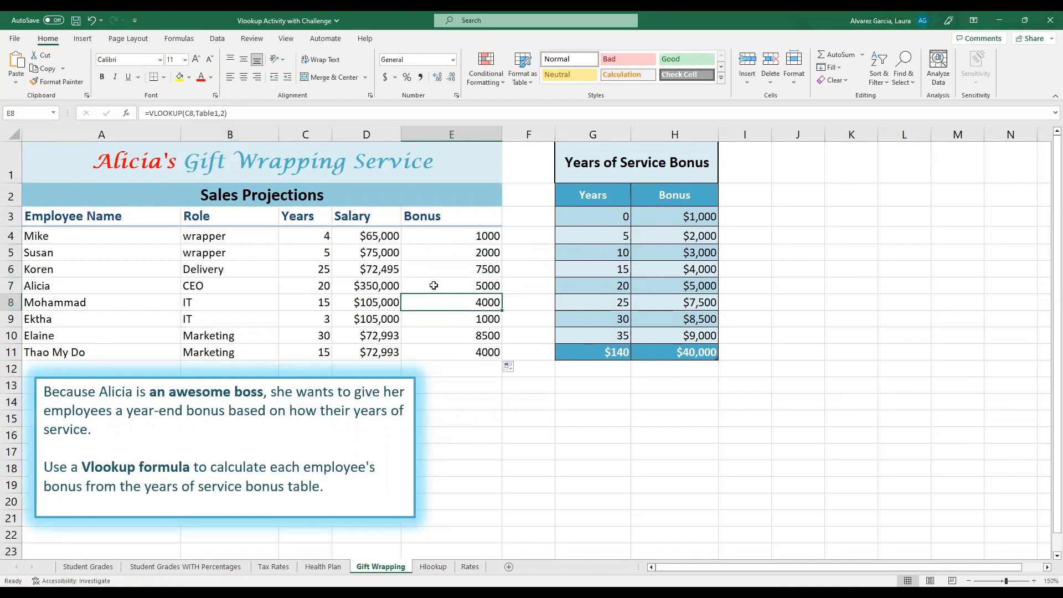
- On the Hlookup sheet, start an HLOOKUP formula in B4 with the region in A4 as lookup value
click(437, 567)
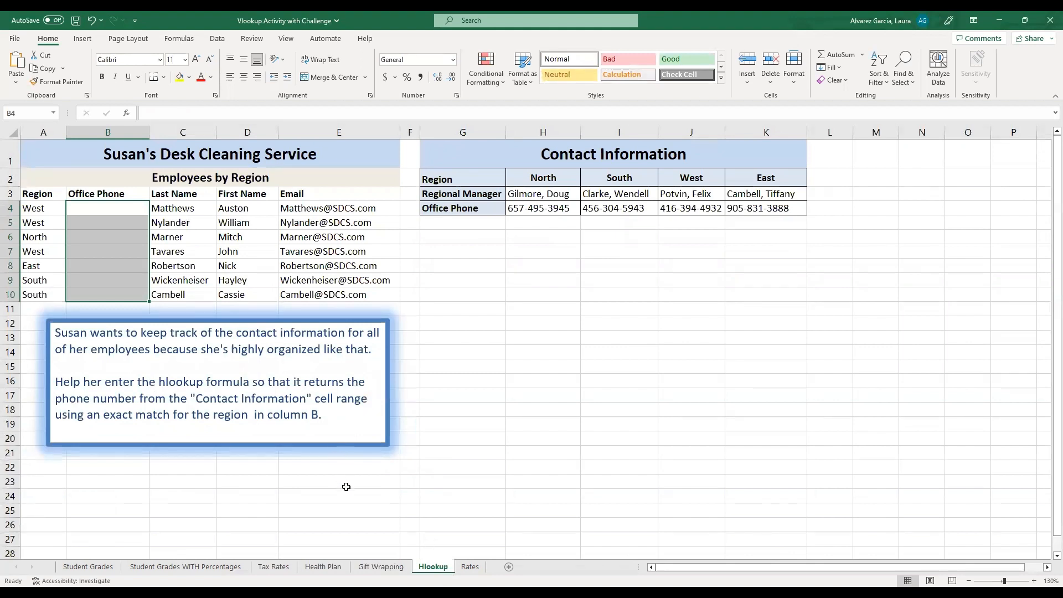
click(183, 280)
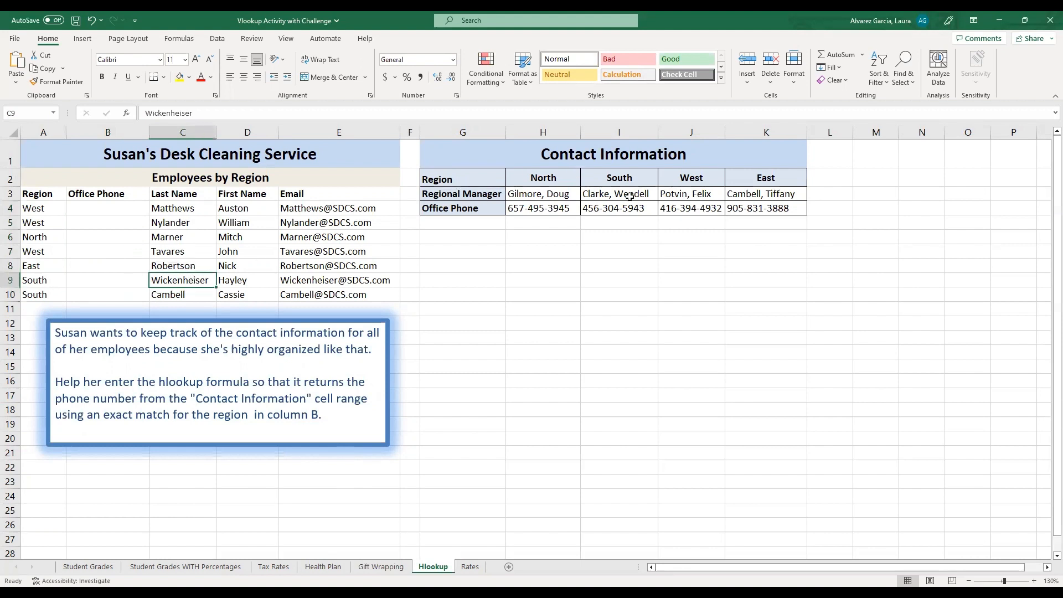
click(118, 210)
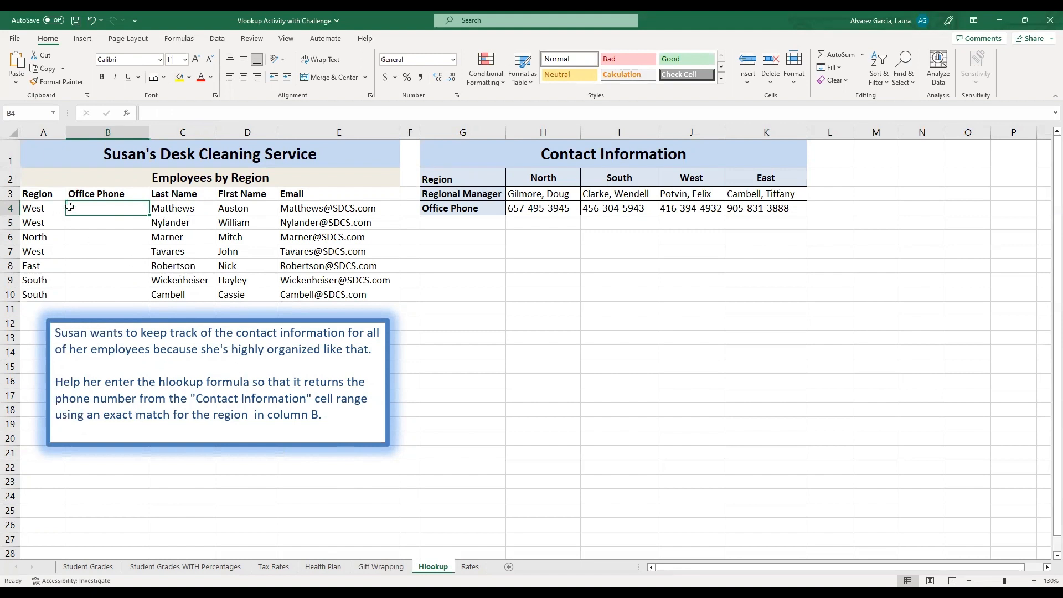
text(=h)
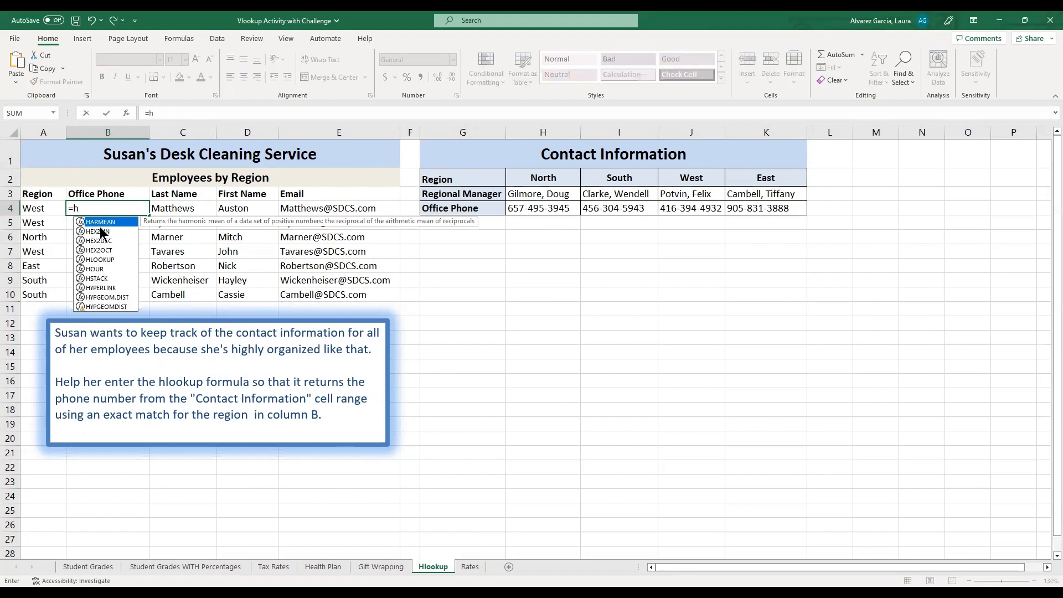
text(l)
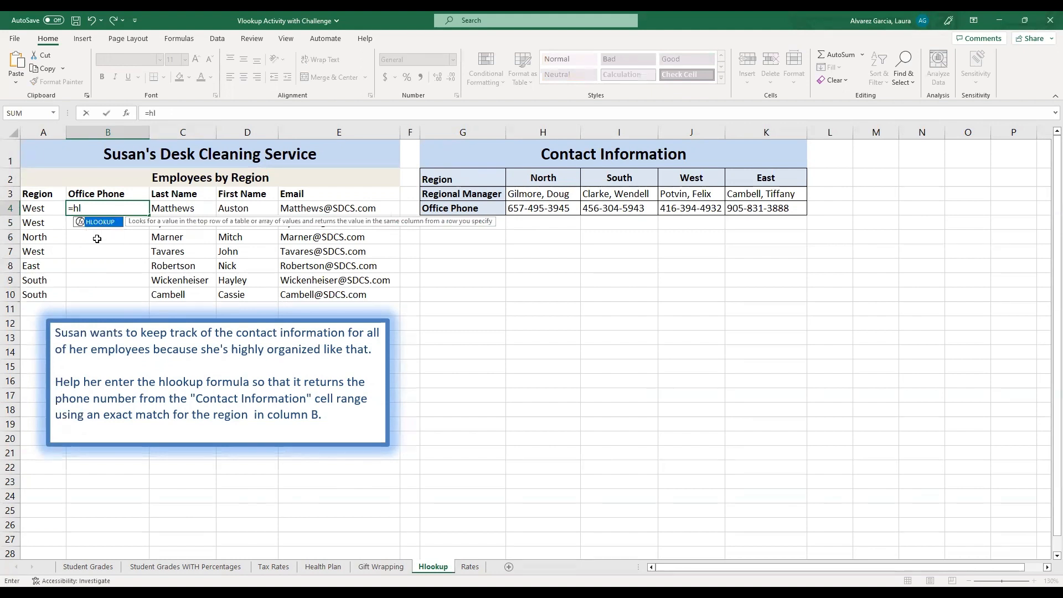
key(Tab)
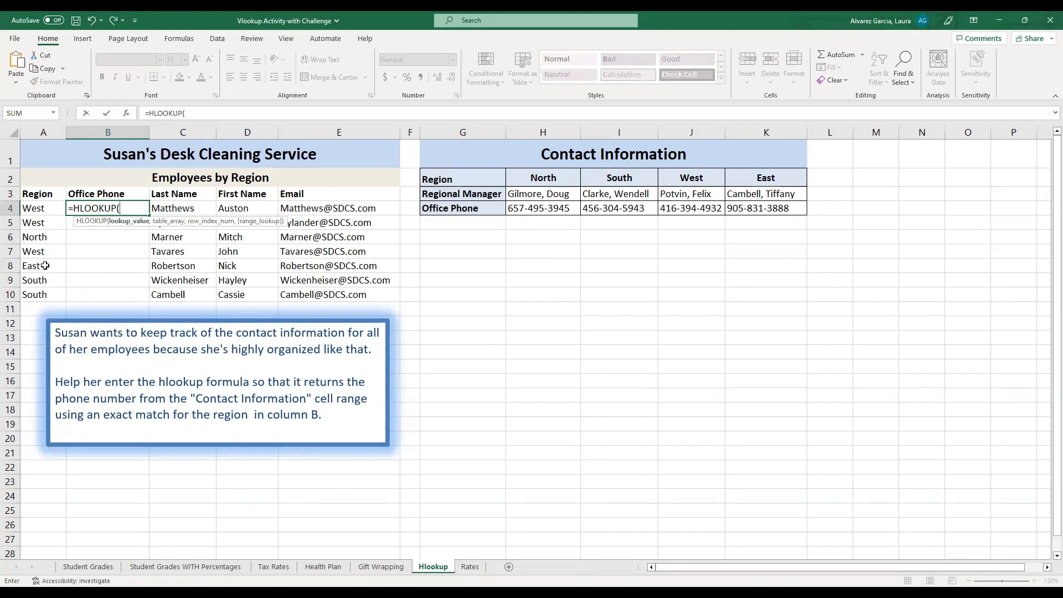
click(46, 210)
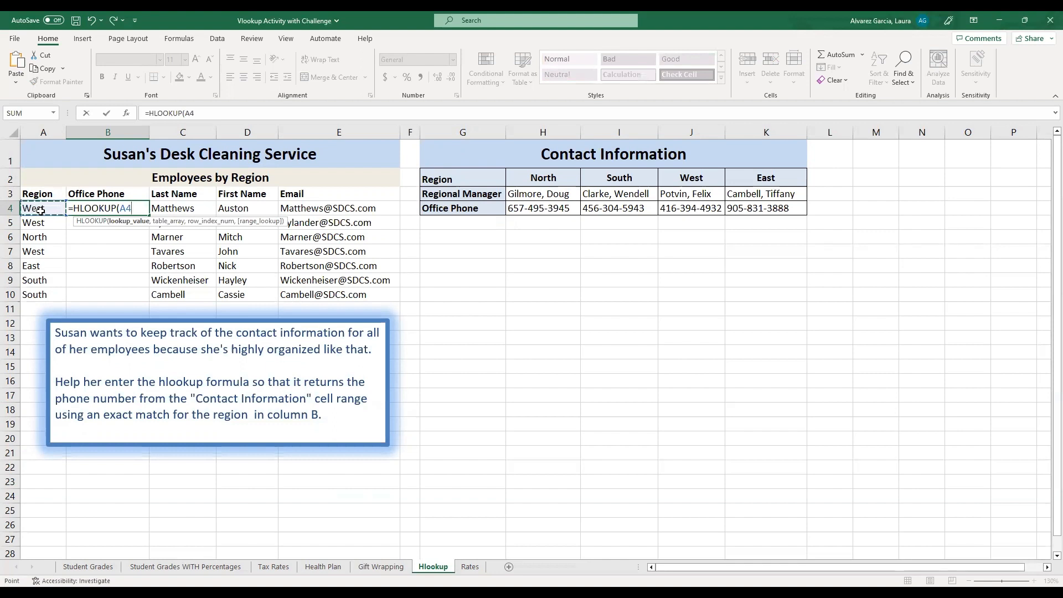
- Complete the B4 formula with the table array H2:K4, row index 3 and FALSE for an exact match
text(,)
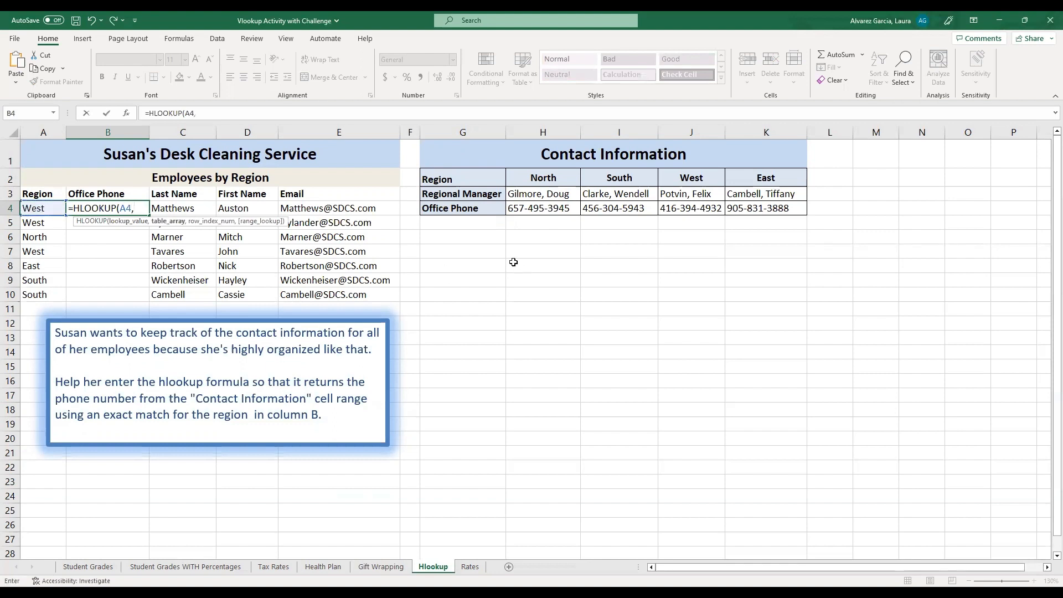
click(540, 194)
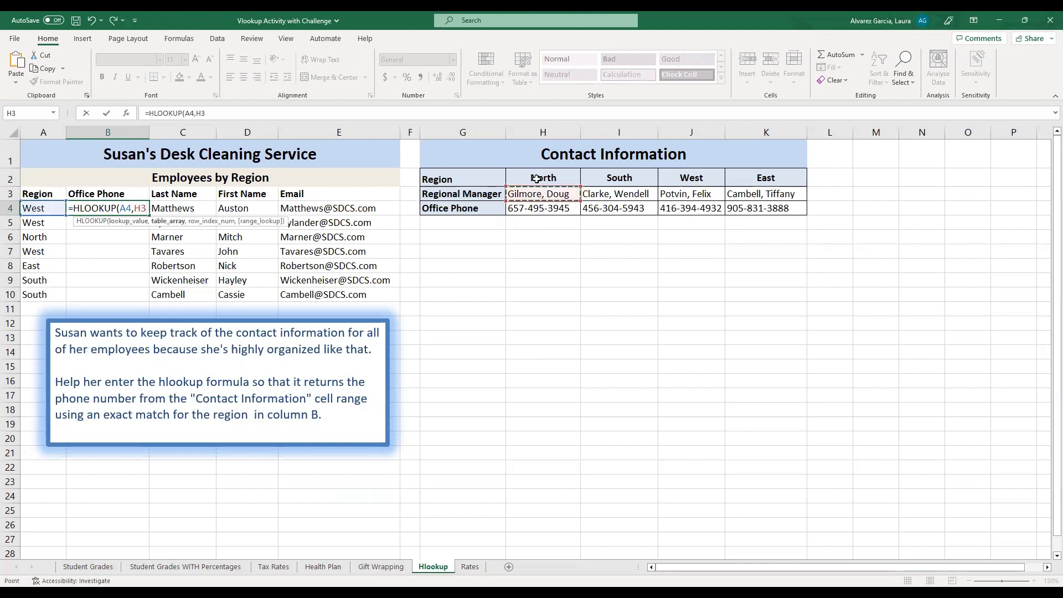
drag(536, 178, 553, 191)
drag(711, 212, 759, 213)
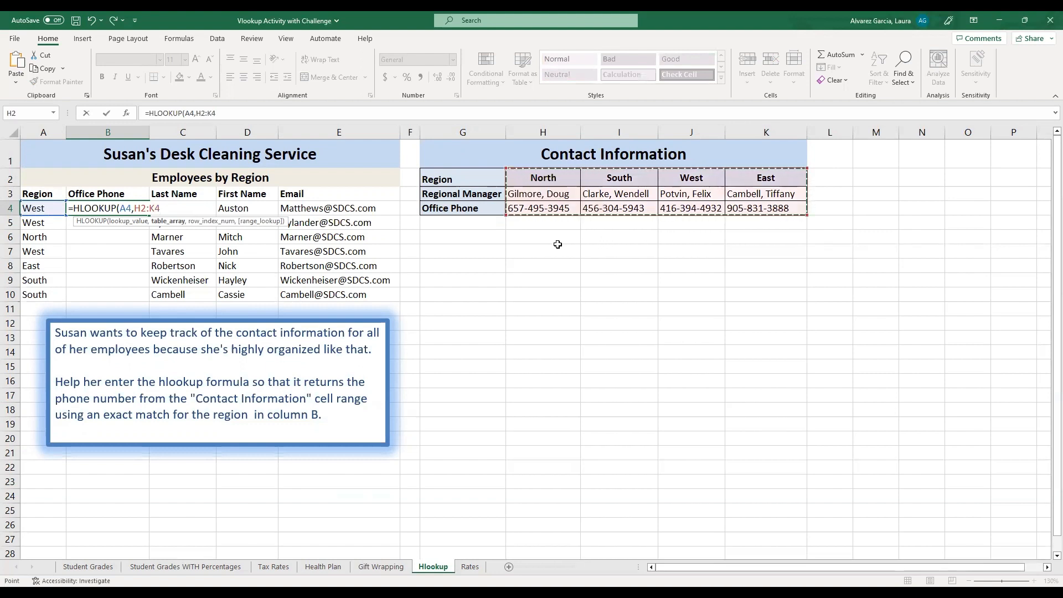
text(,)
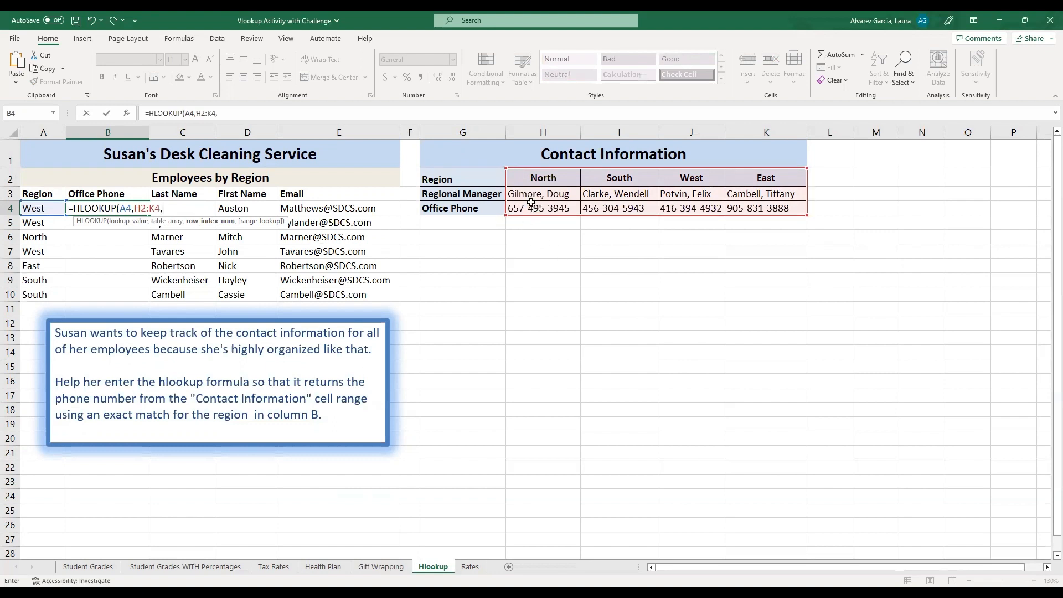
text(3,)
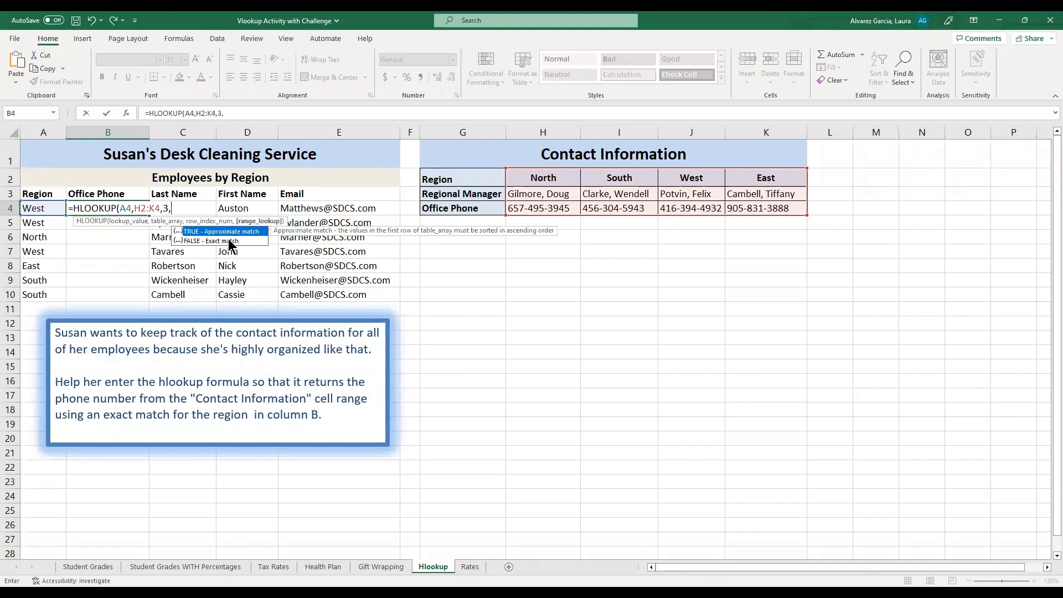
double_click(229, 240)
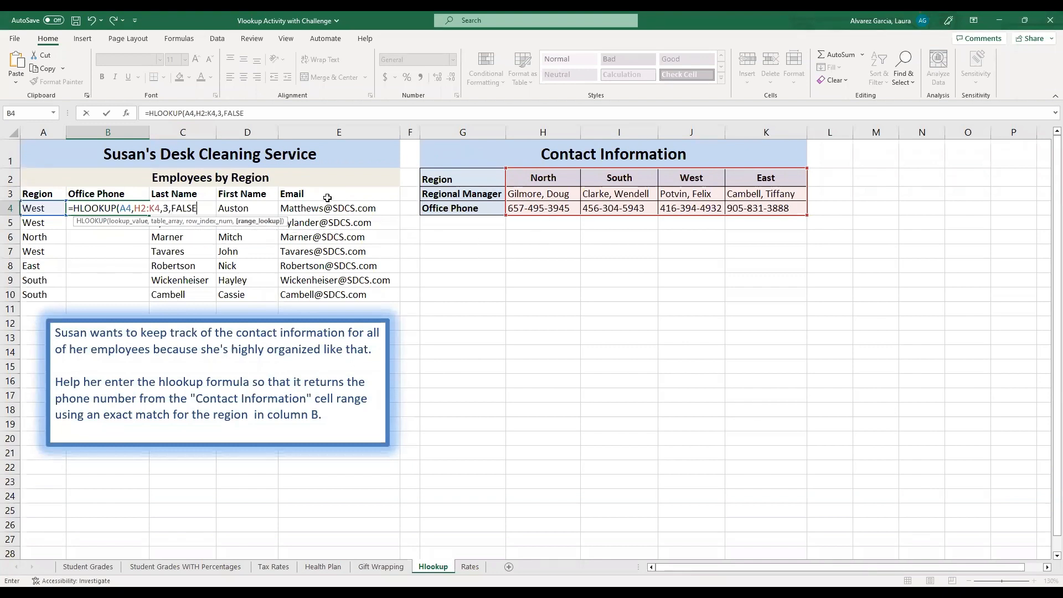
key(Return)
- Copy the B4 formula down the Office Phone column to B10 and compare the table arrays in B4, B5 and B6
click(147, 209)
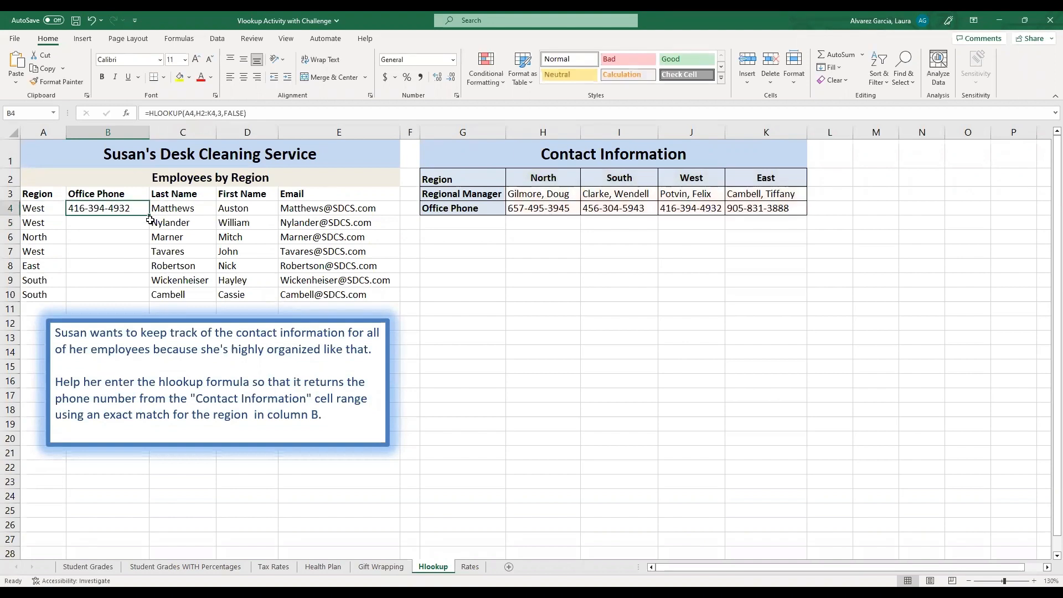
drag(150, 218, 141, 296)
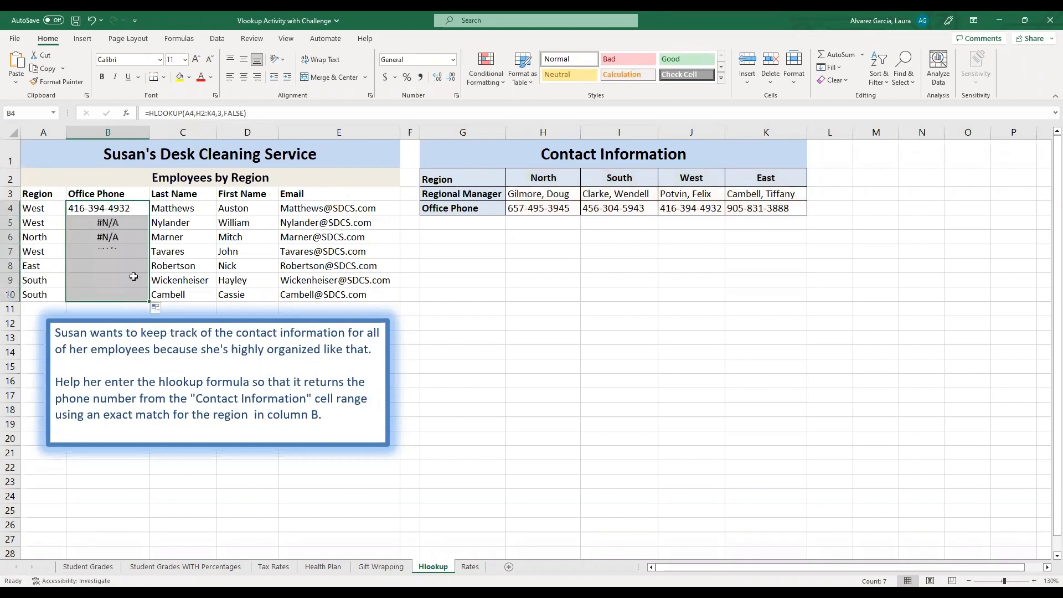
click(132, 220)
click(121, 206)
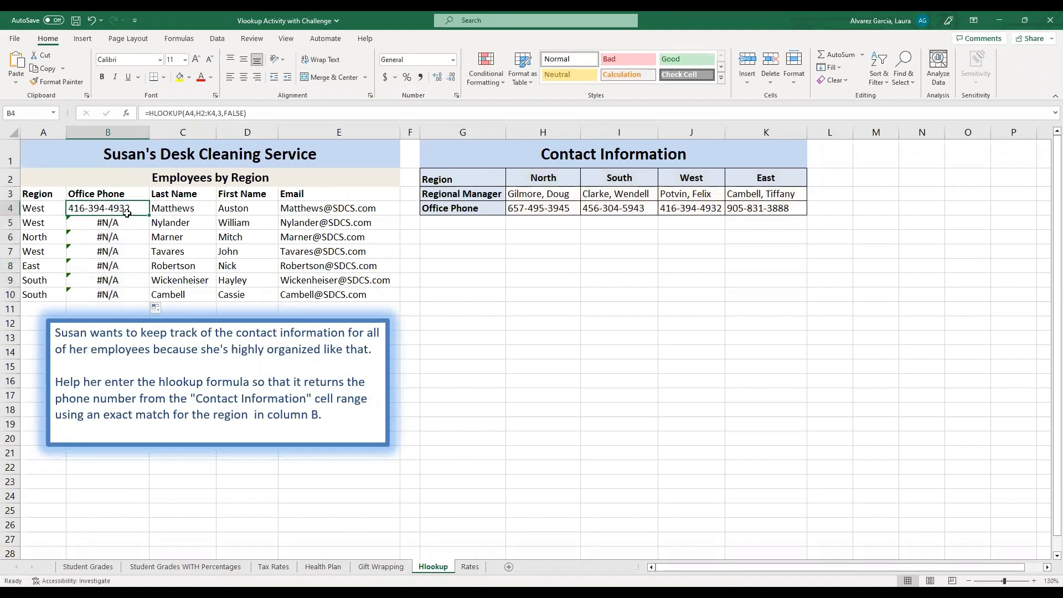
click(129, 221)
click(125, 209)
click(137, 222)
click(130, 210)
click(137, 224)
click(137, 238)
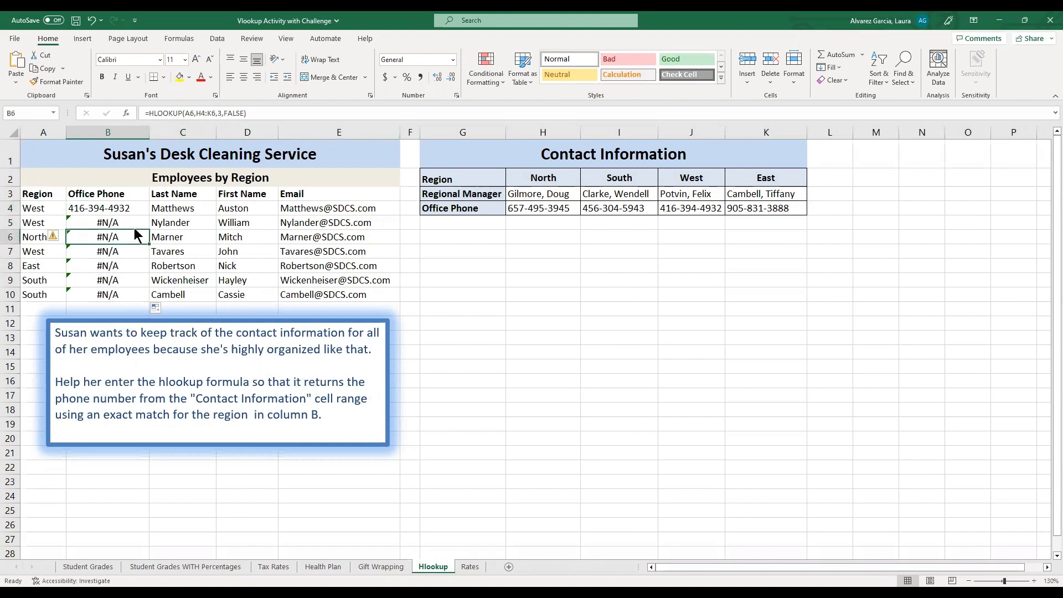
click(132, 222)
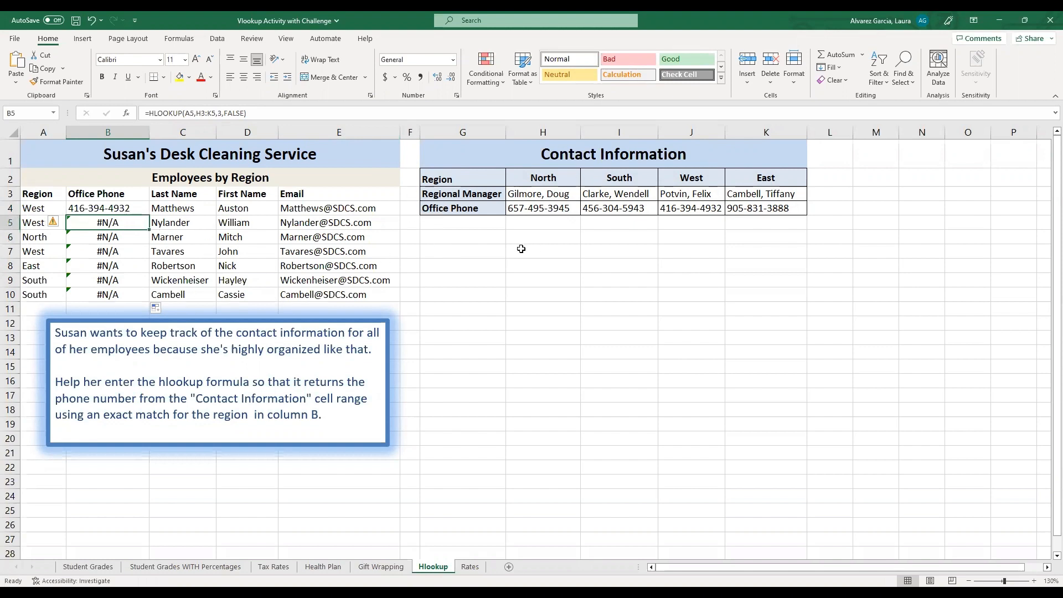
- Make the table array in the B4 HLOOKUP formula absolute as $H$2:$K$4
click(123, 209)
click(216, 113)
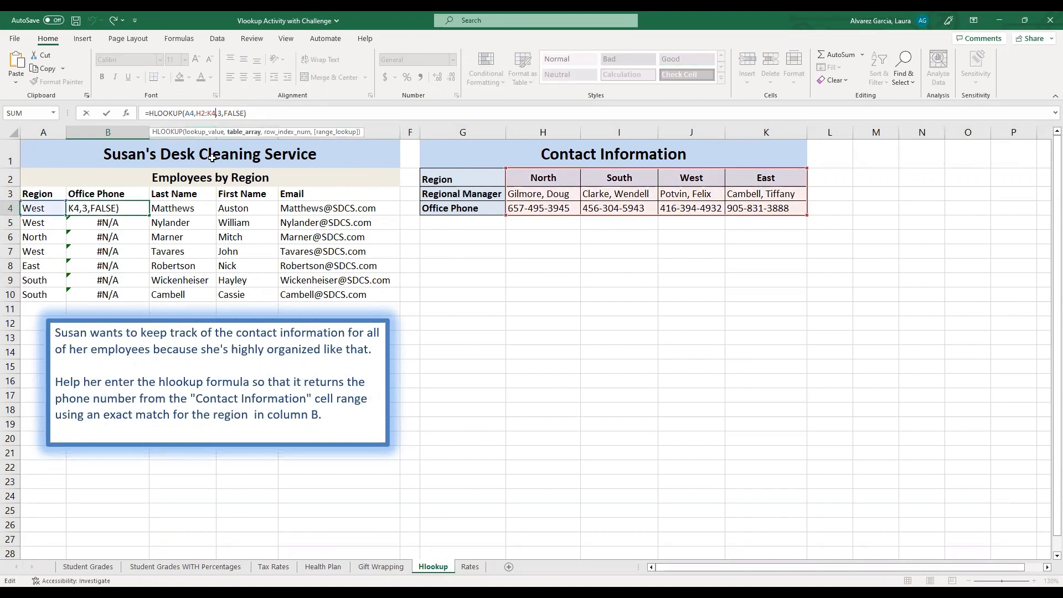
click(206, 113)
key(F4)
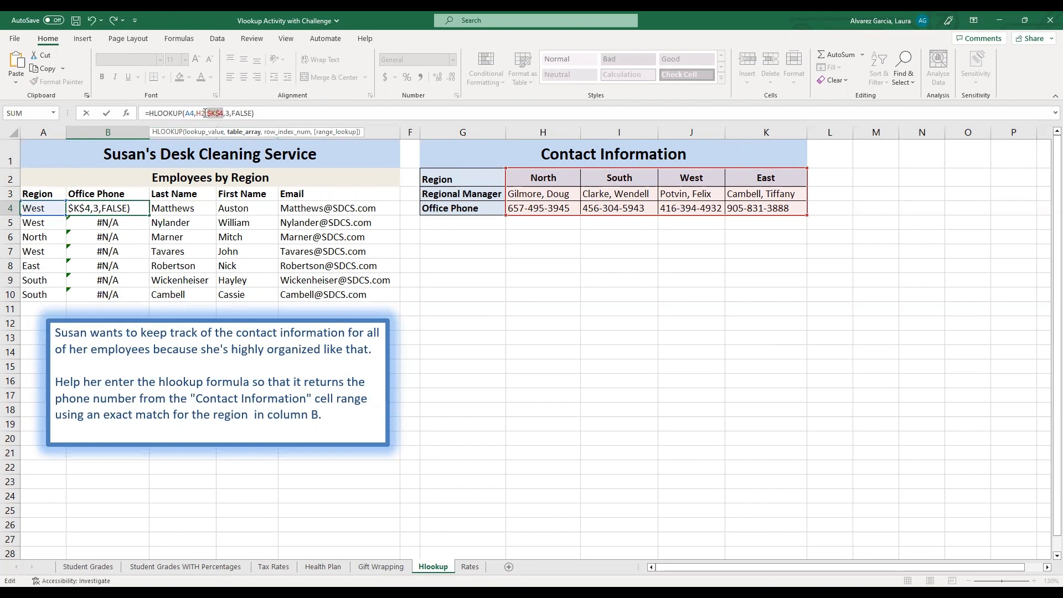
click(206, 113)
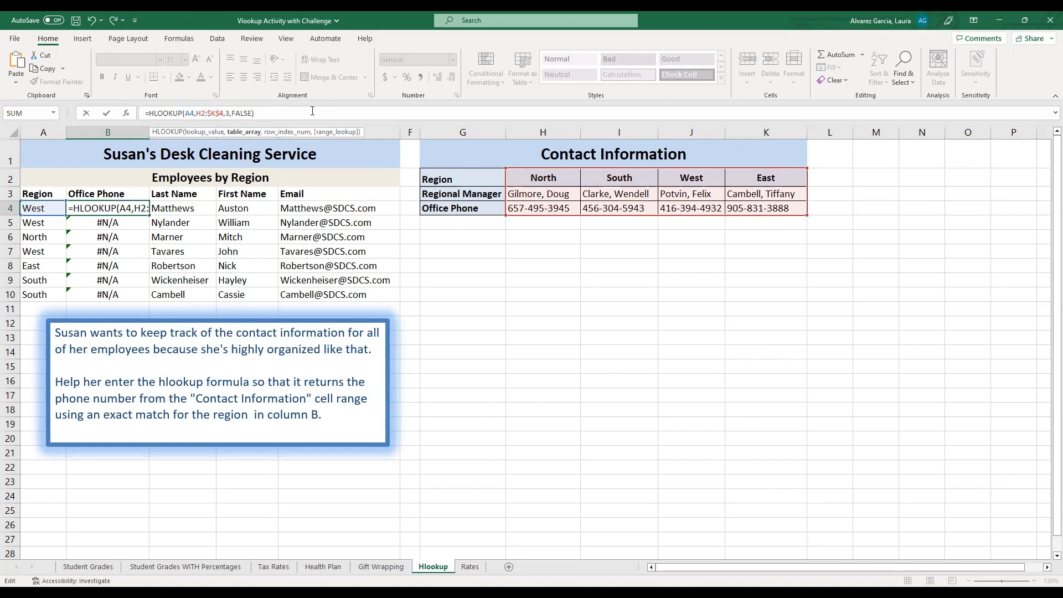
key(F4)
click(282, 115)
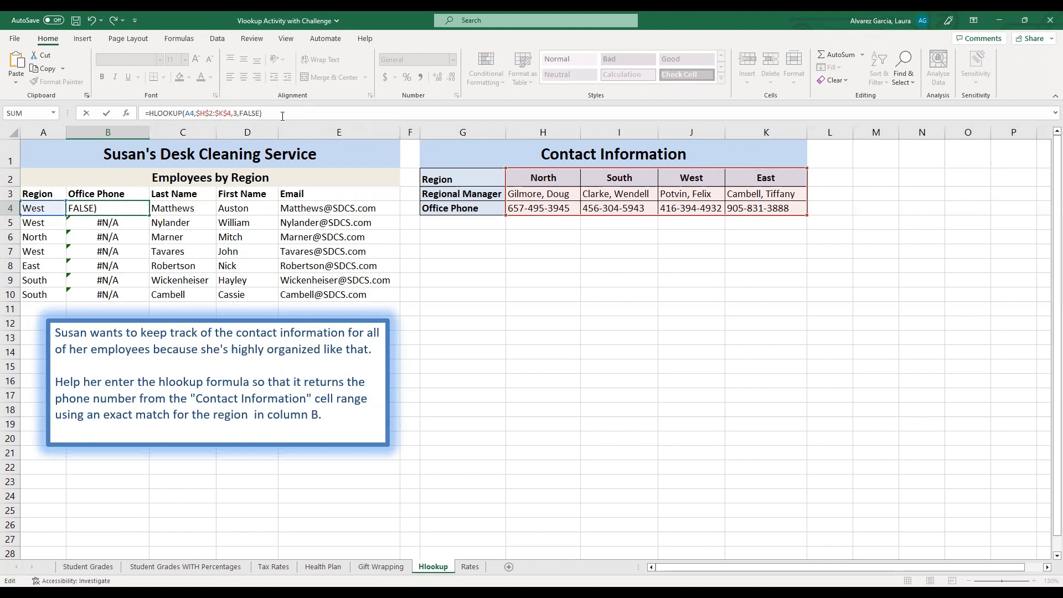
key(Return)
- Copy the B4 formula down the Office Phone column to B10 and check the copied formulas in B5, B6 and B8
click(117, 207)
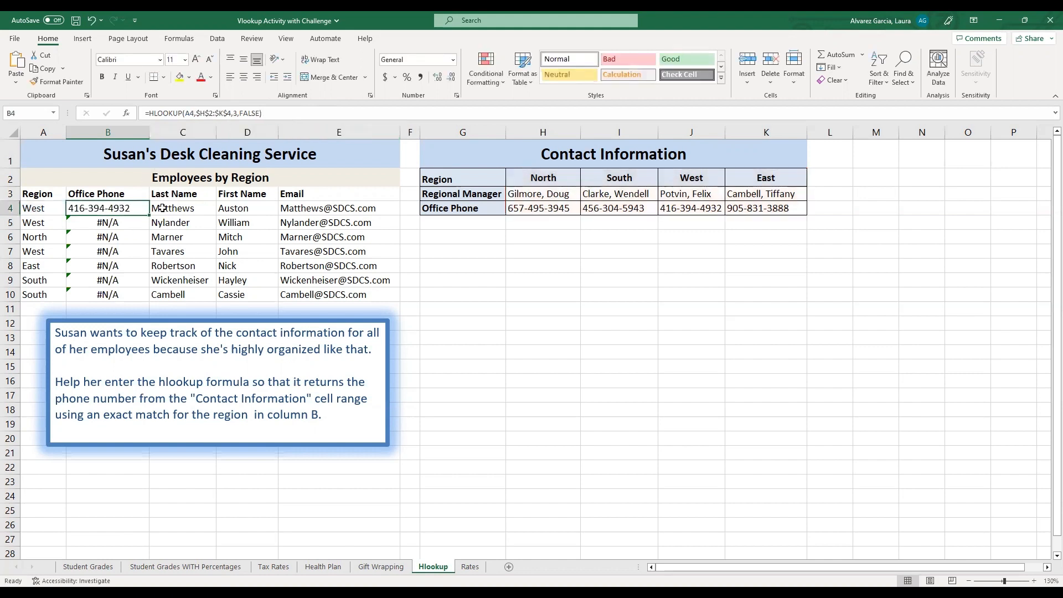
drag(148, 214, 147, 298)
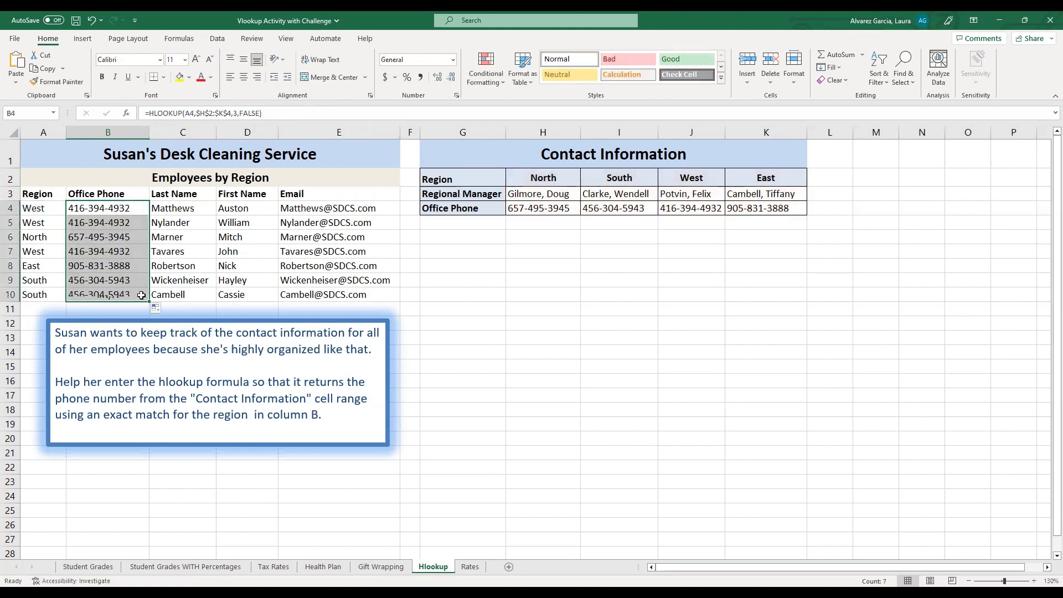
click(128, 221)
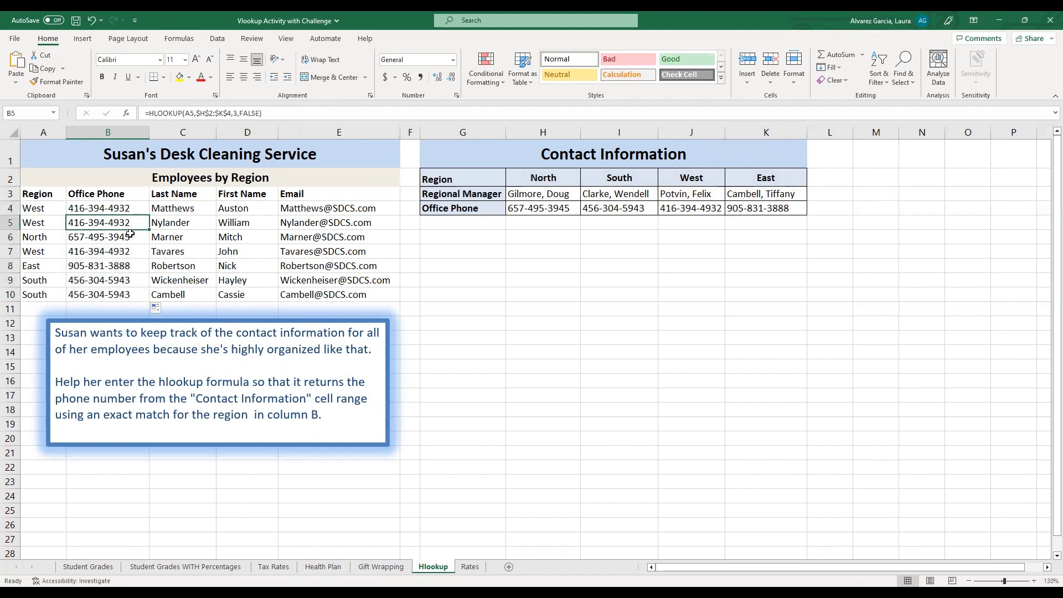
click(129, 237)
click(126, 226)
click(137, 265)
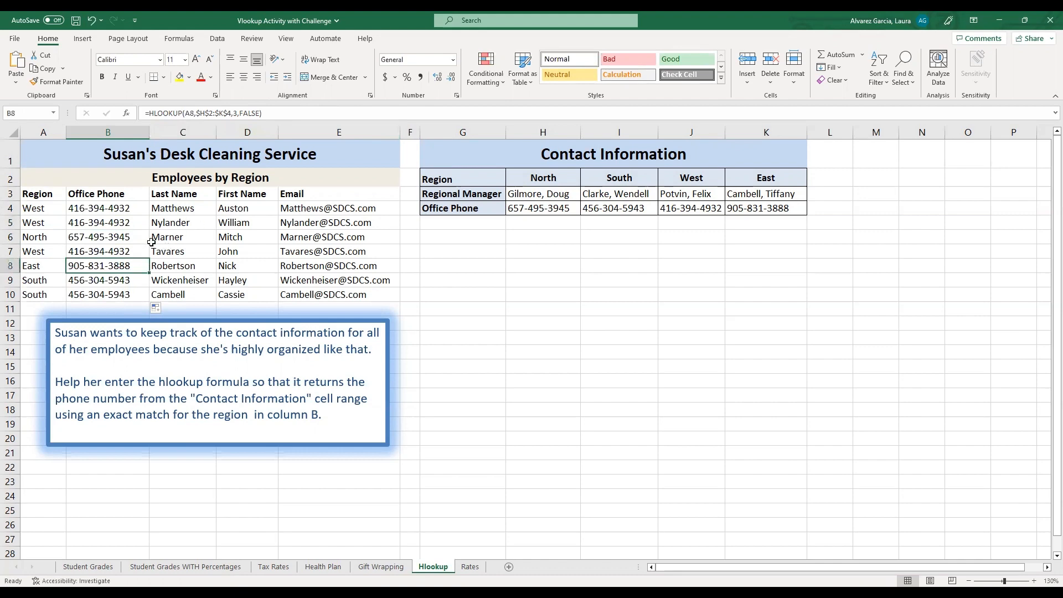
- On the Rates sheet, start an IFS formula in E6 with the test D6=I7 returning the code in J7
click(471, 567)
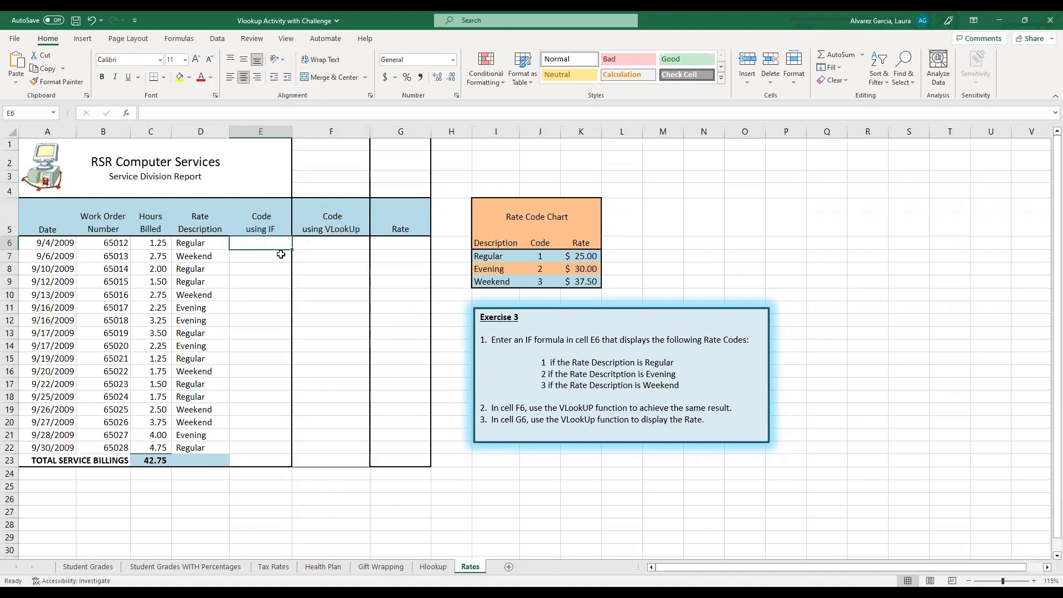
text(=)
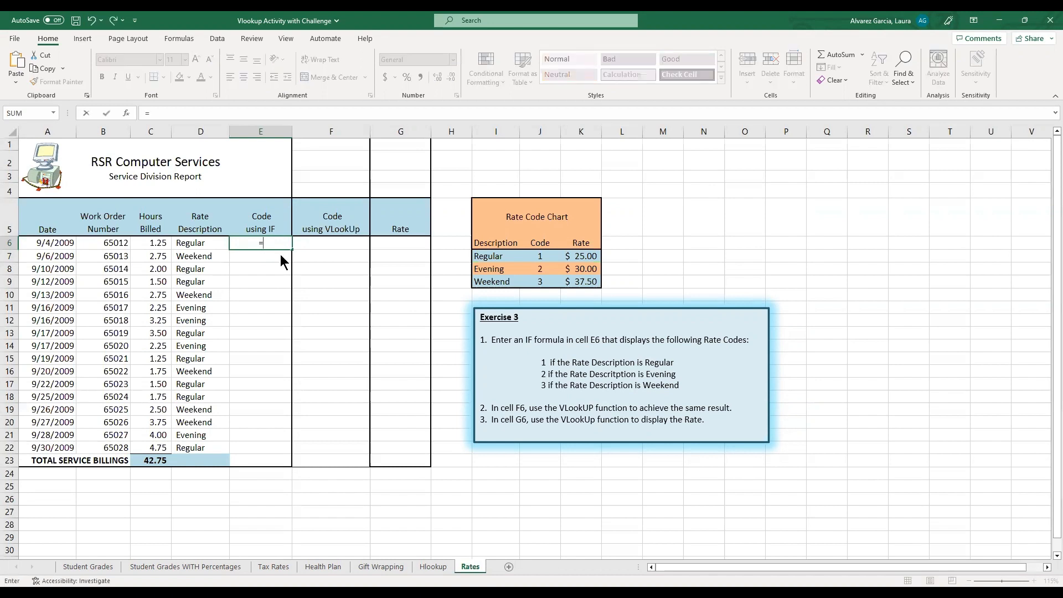
text(ifs)
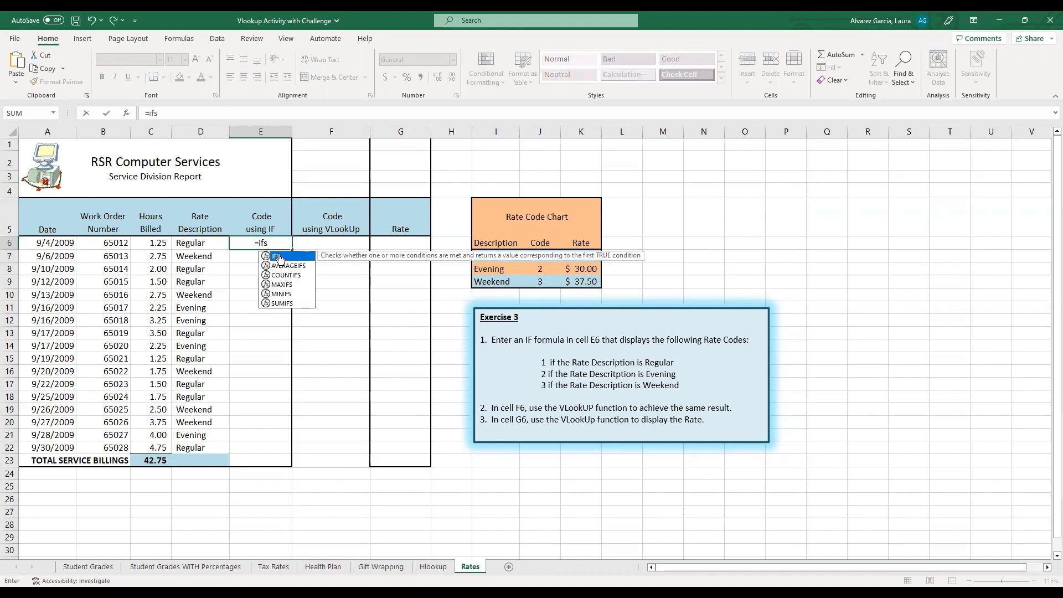
double_click(280, 256)
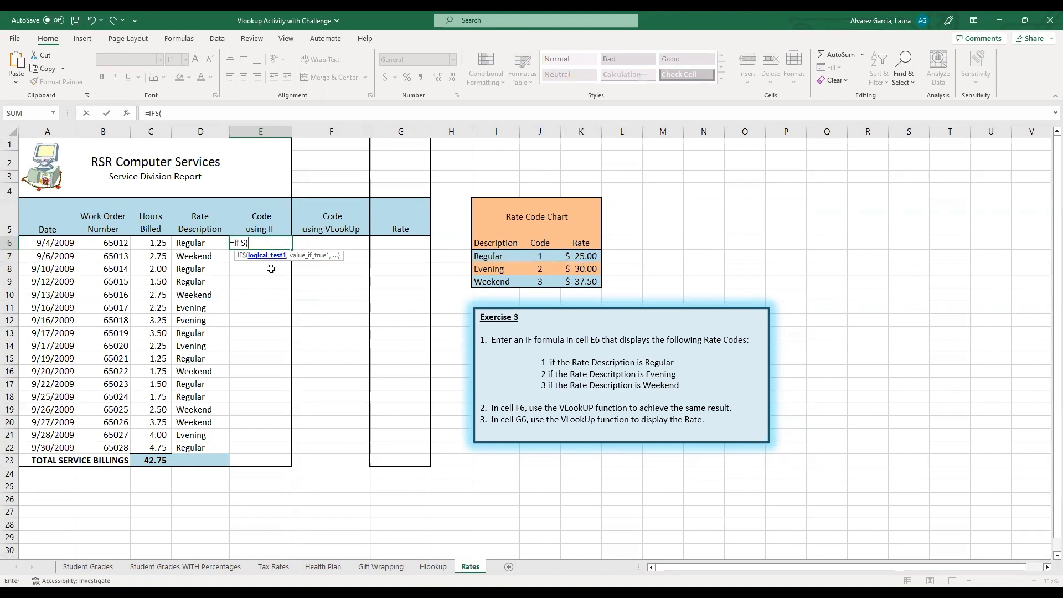
click(195, 244)
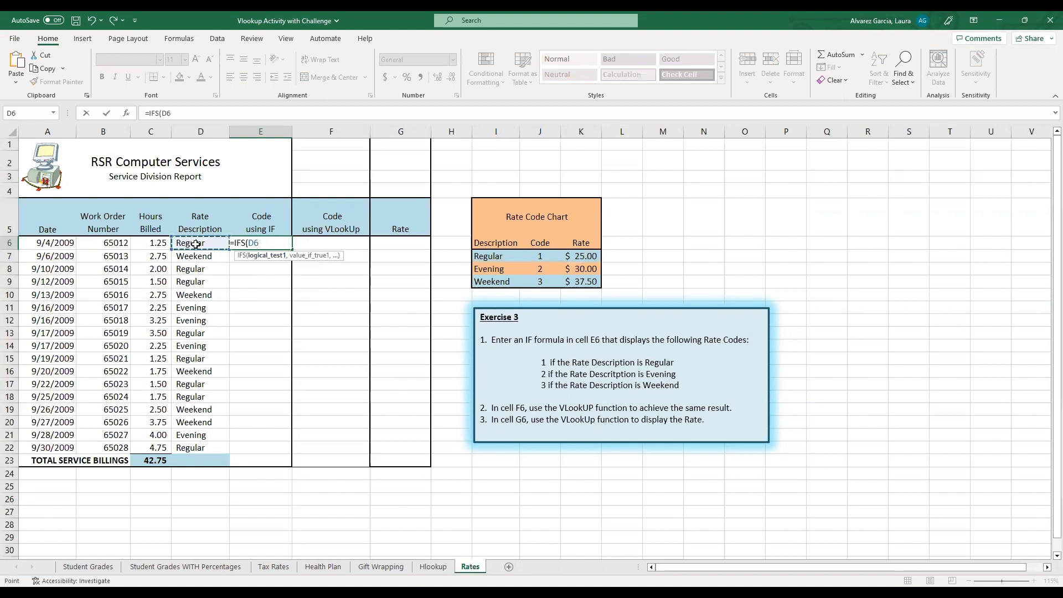
text(=)
click(503, 257)
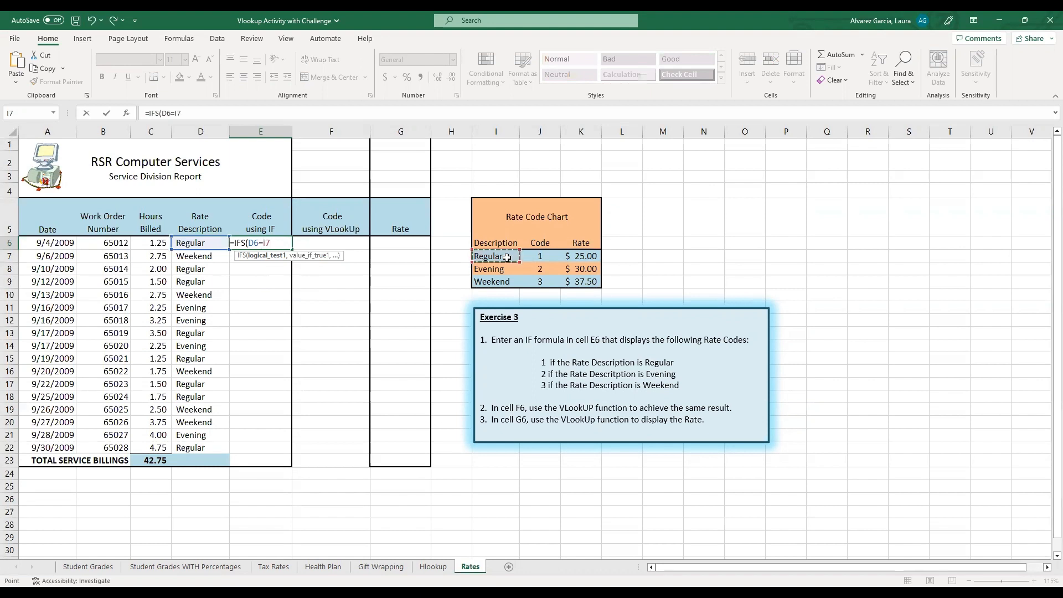
text(,)
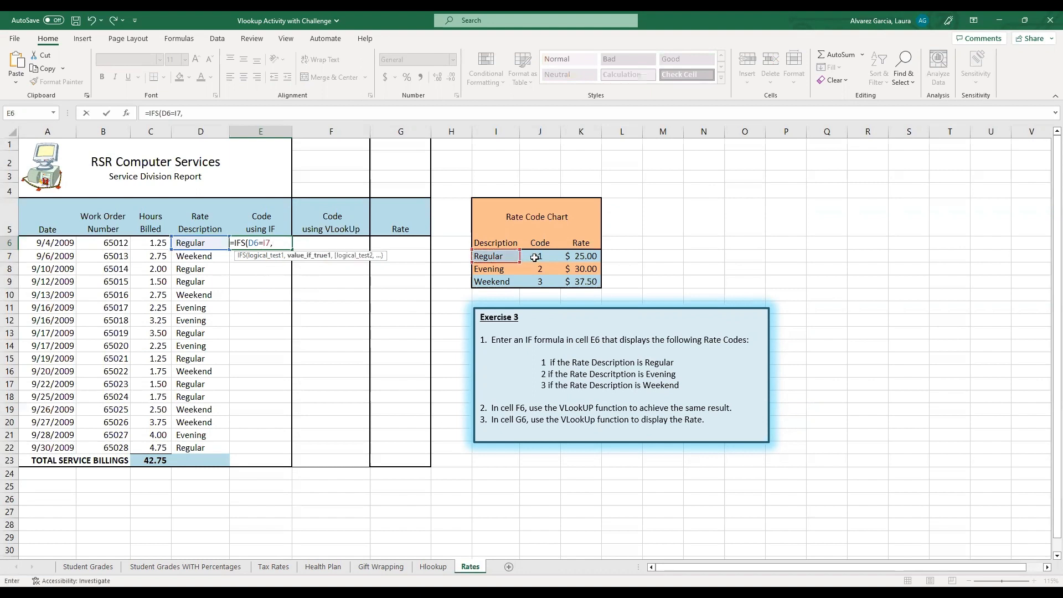
click(539, 256)
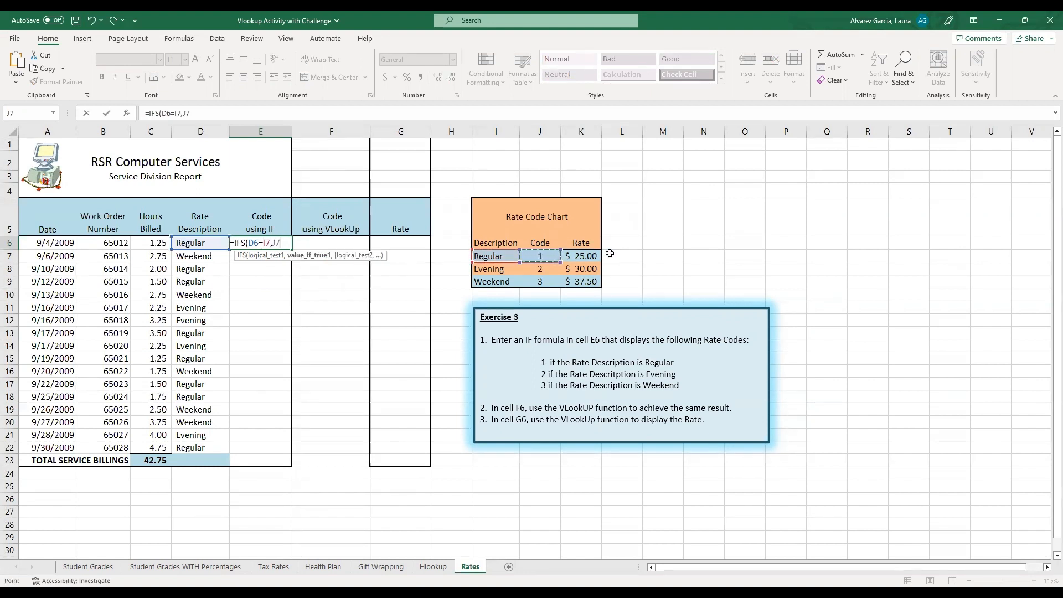
text(,)
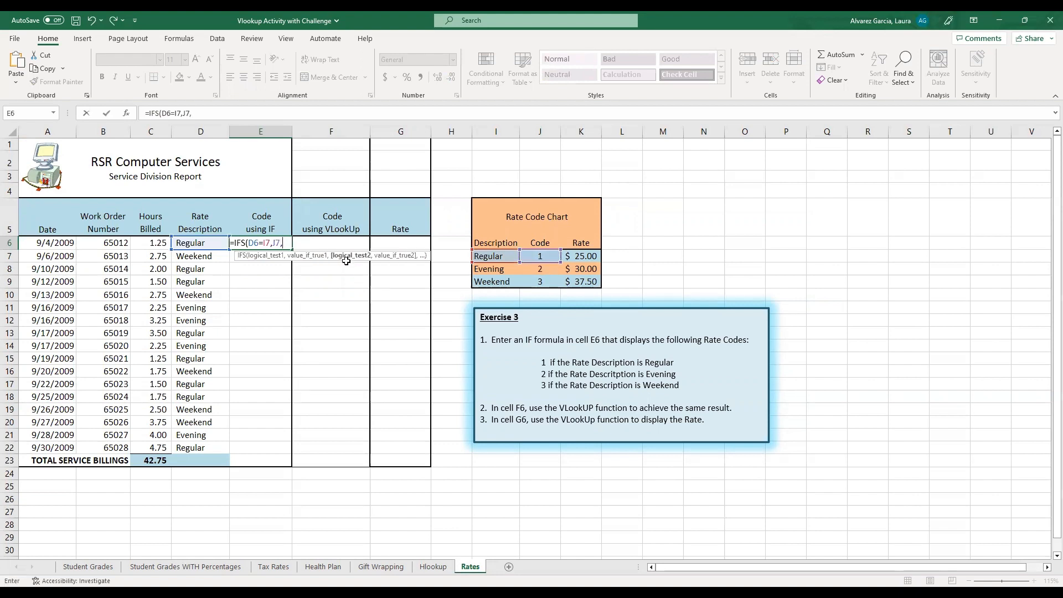
- Add a second test to the E6 formula, D6=I8 returning the code in J8
key(Left)
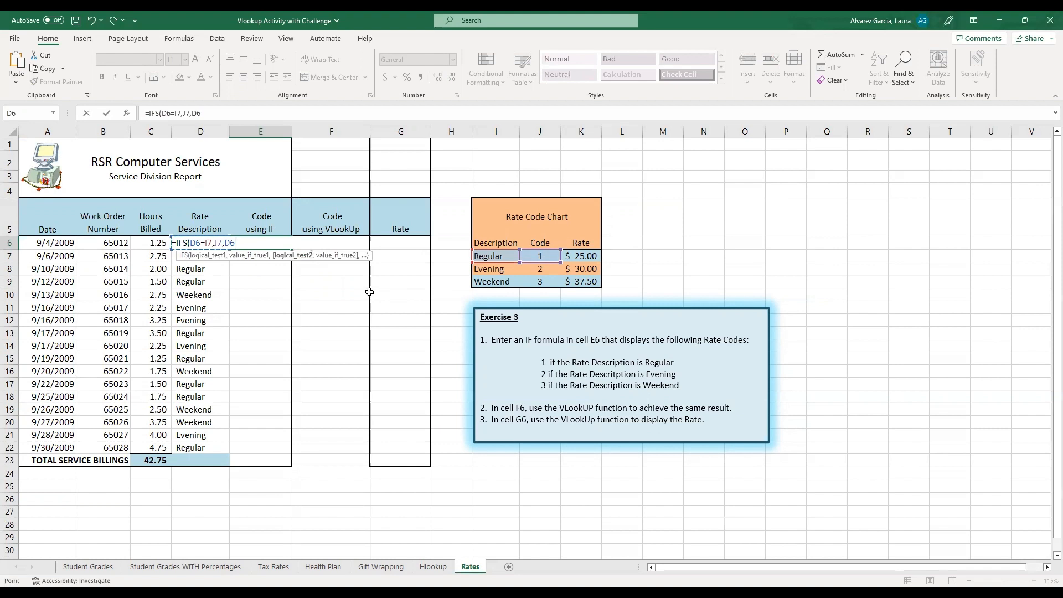
text(=)
click(491, 270)
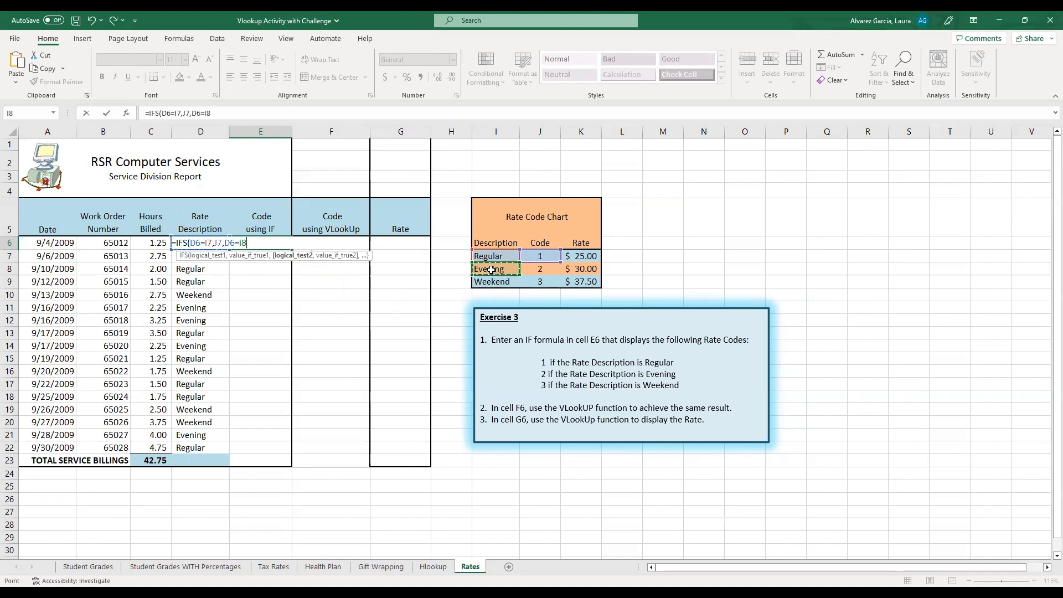
text(,)
click(540, 270)
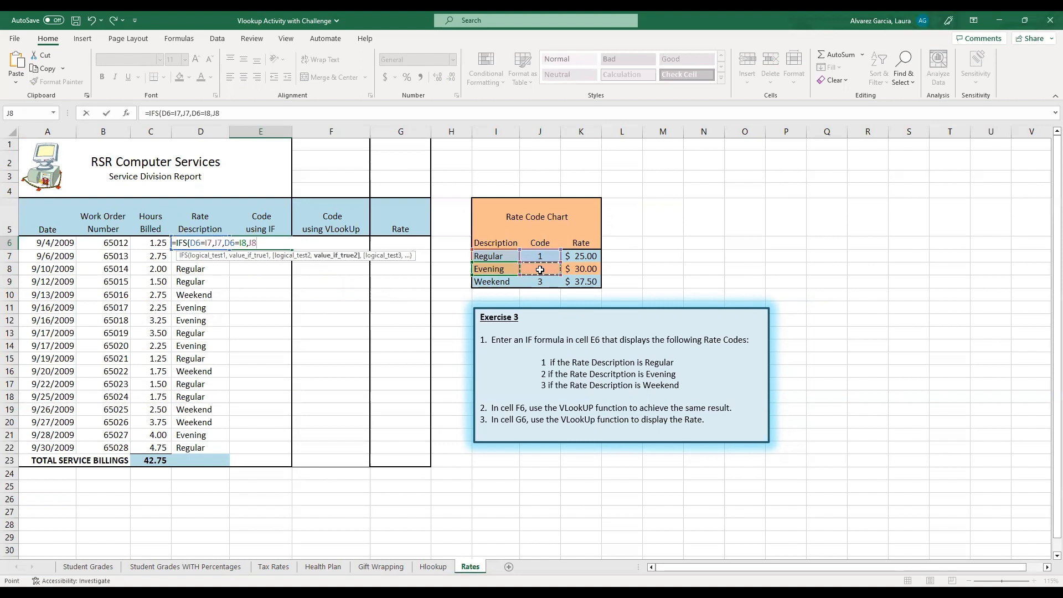
text(,)
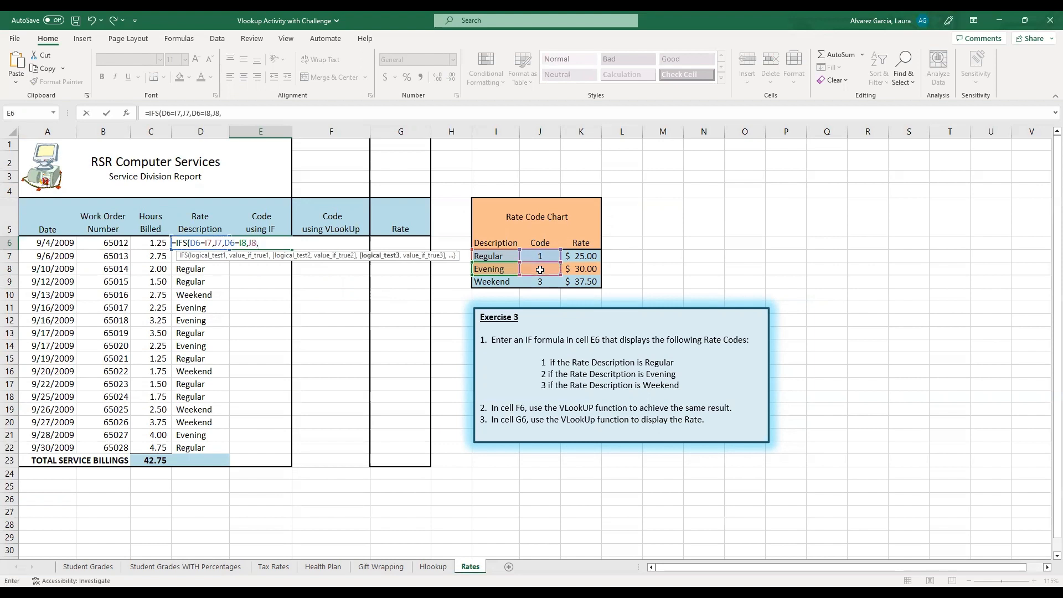
- Complete the E6 formula with a third test, D6=I9 returning the code in J9
text(D)
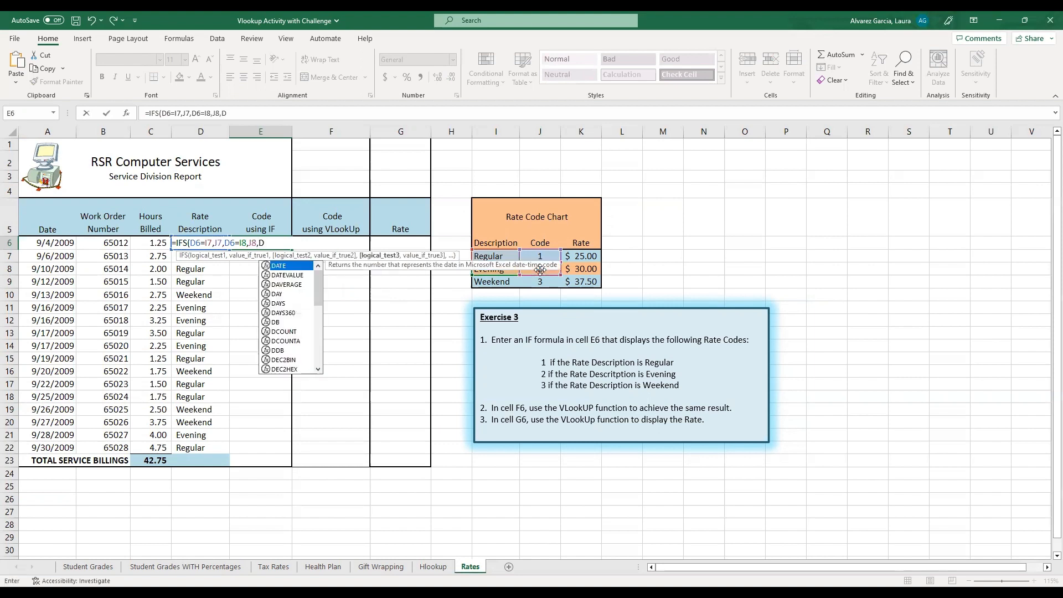
text(6=)
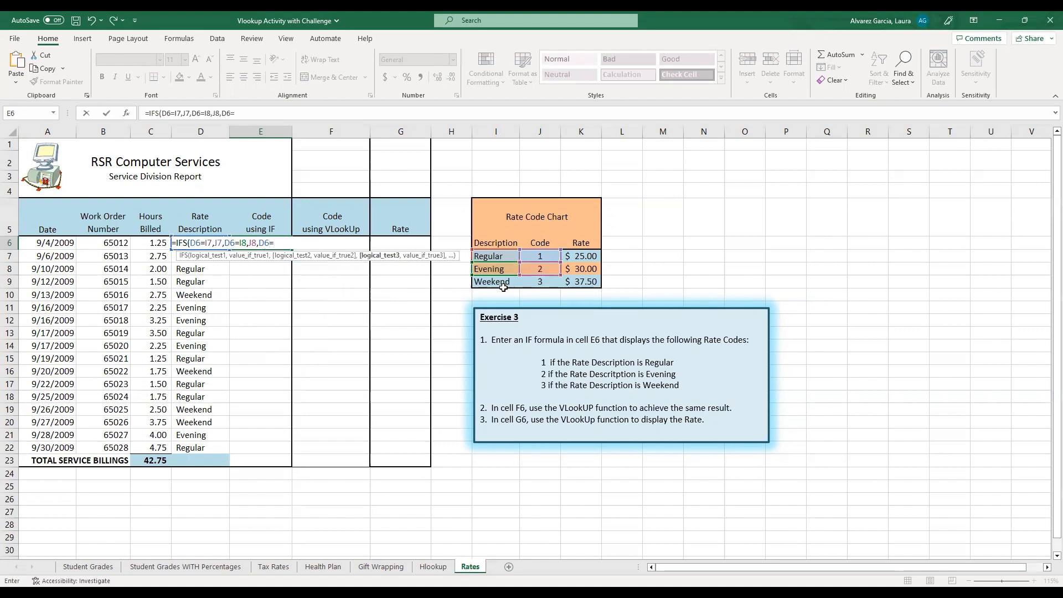
click(501, 285)
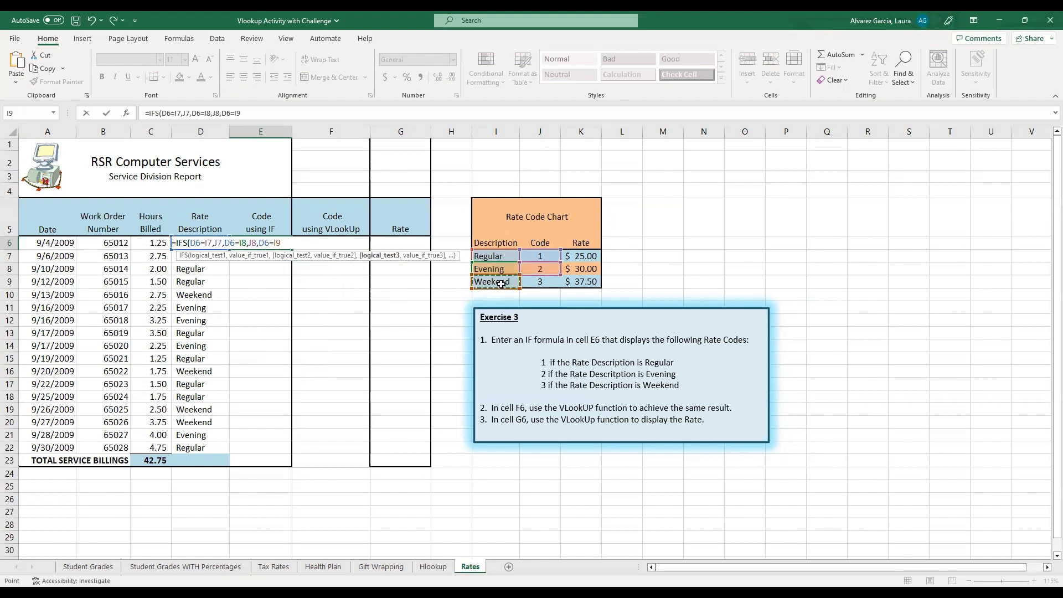
text(,)
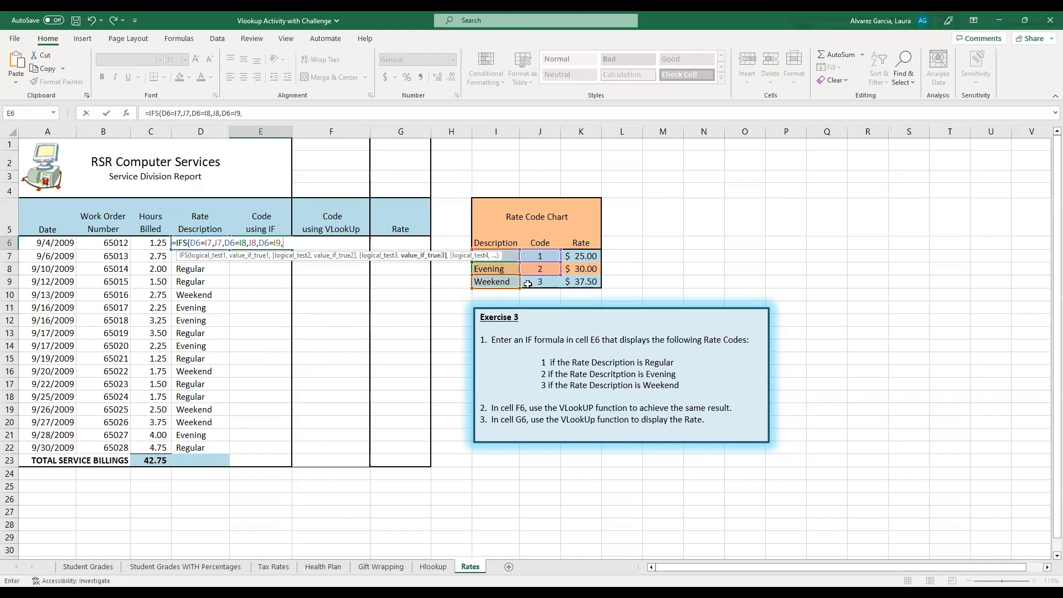
click(552, 284)
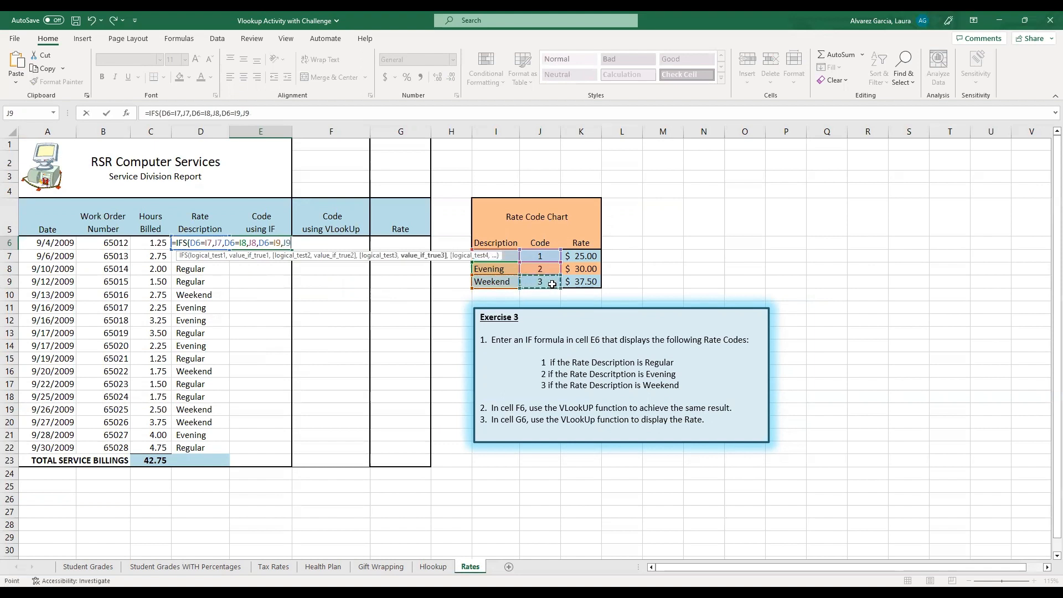
key(Return)
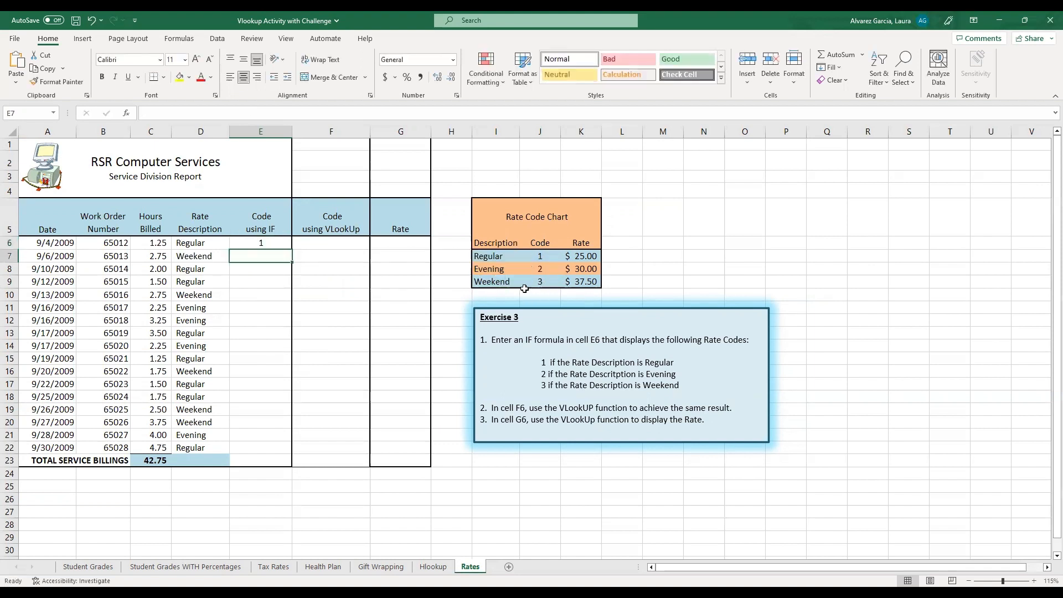
- Copy the E6 formula down the Code using IF column to E22 and compare the references in E8, E7 and E6
click(254, 248)
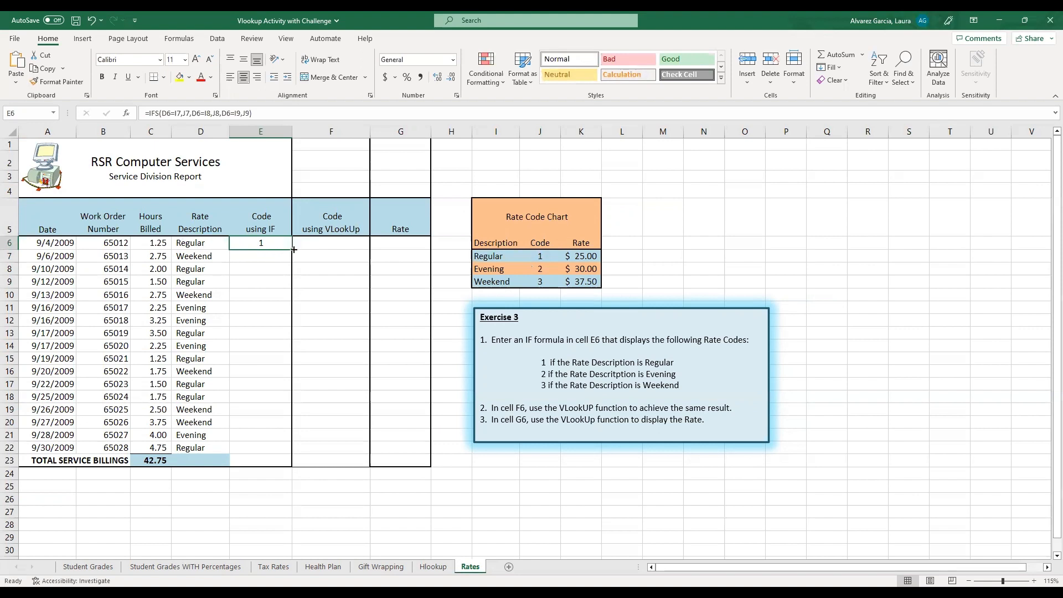
drag(294, 249, 280, 458)
click(267, 339)
click(266, 268)
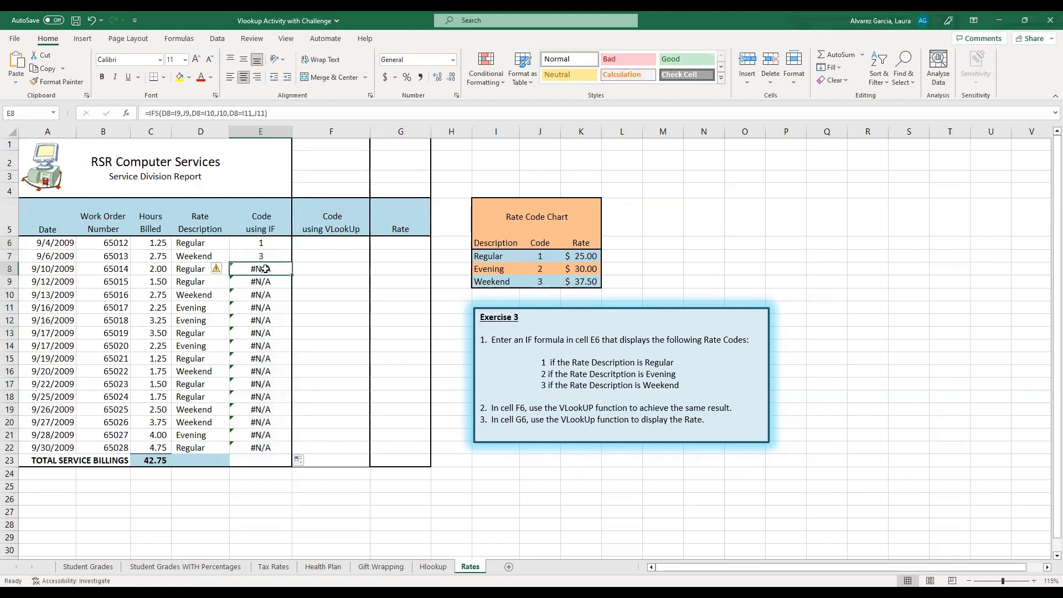
click(263, 256)
click(268, 244)
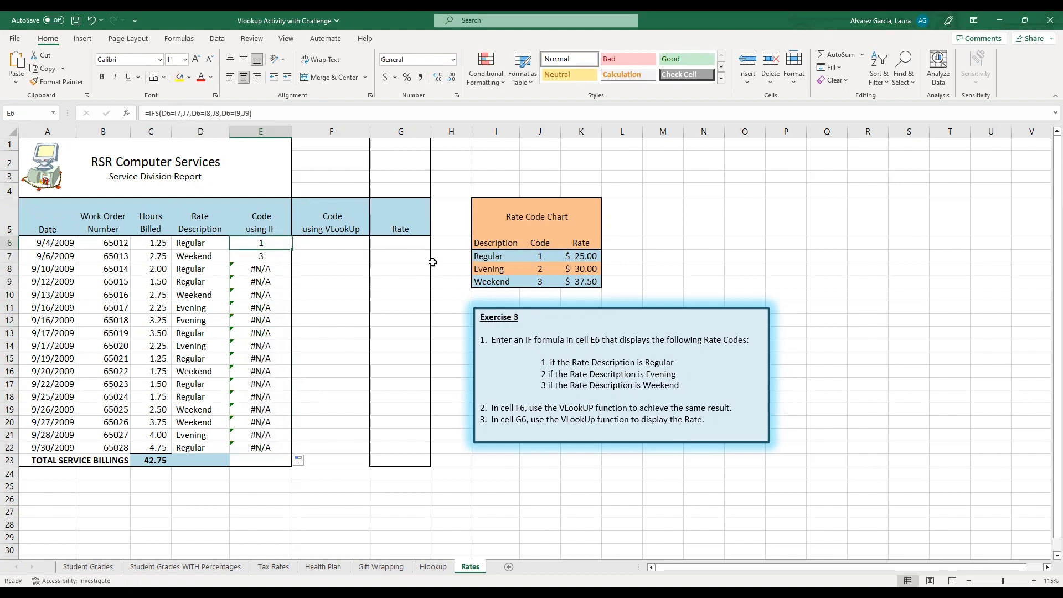
- In the E6 IFS formula, make the description references I7, I8 and I9 absolute as $I$7, $I$8 and $I$9
click(175, 113)
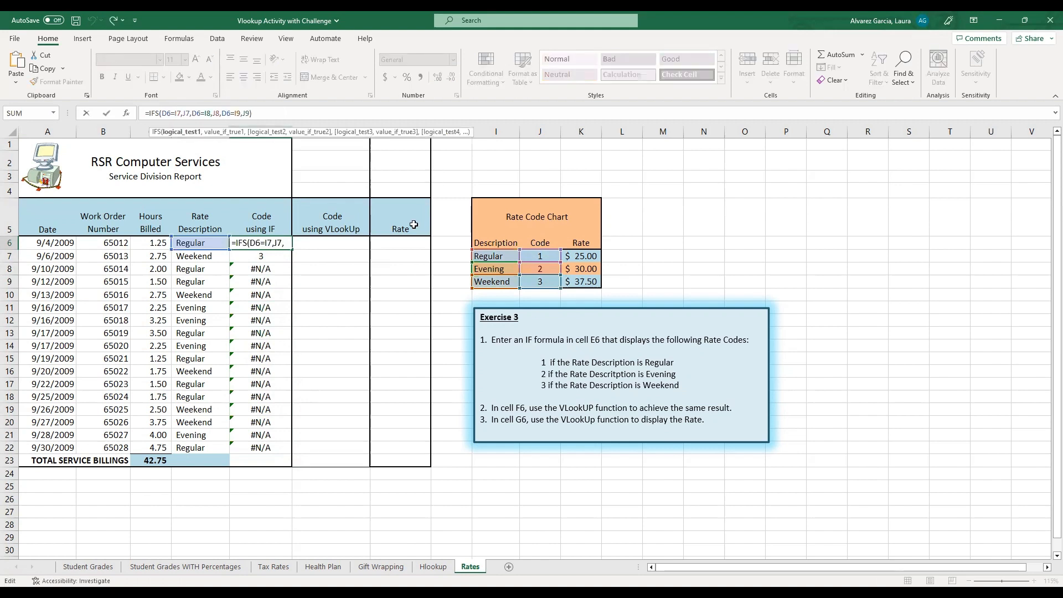
key(F4)
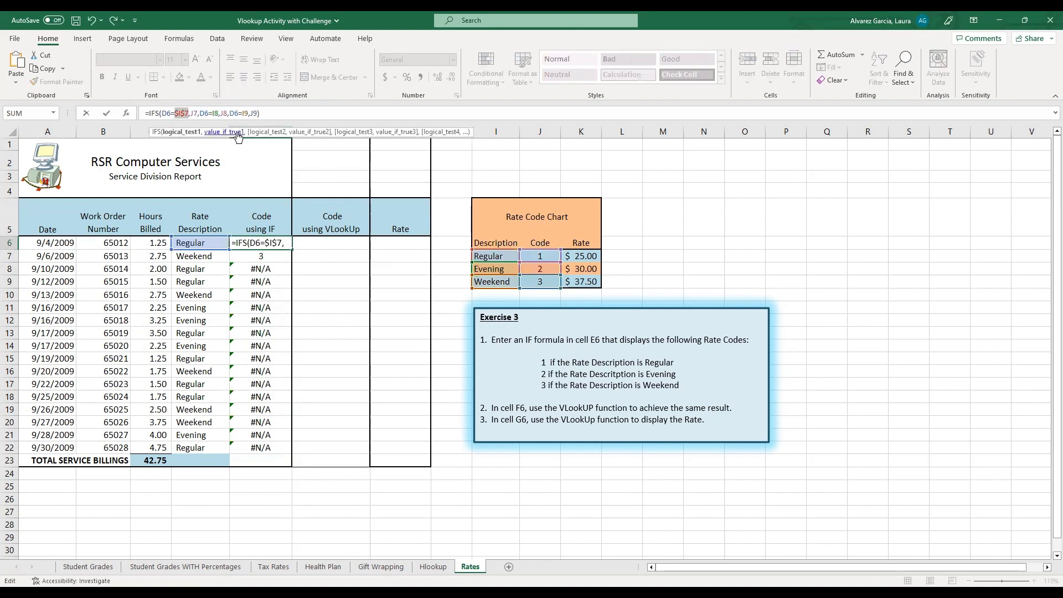
click(218, 113)
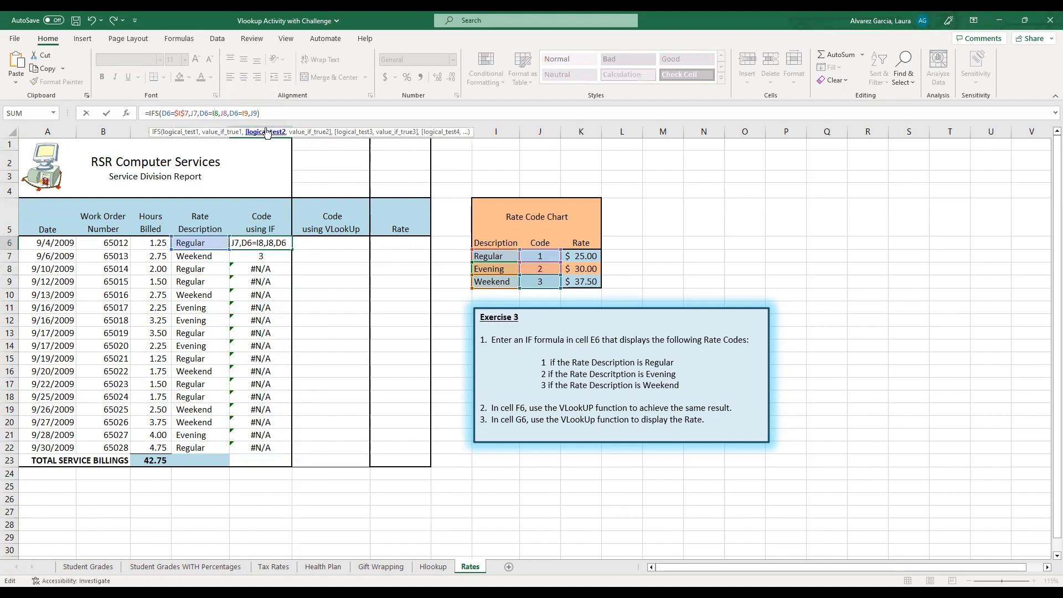
key(F4)
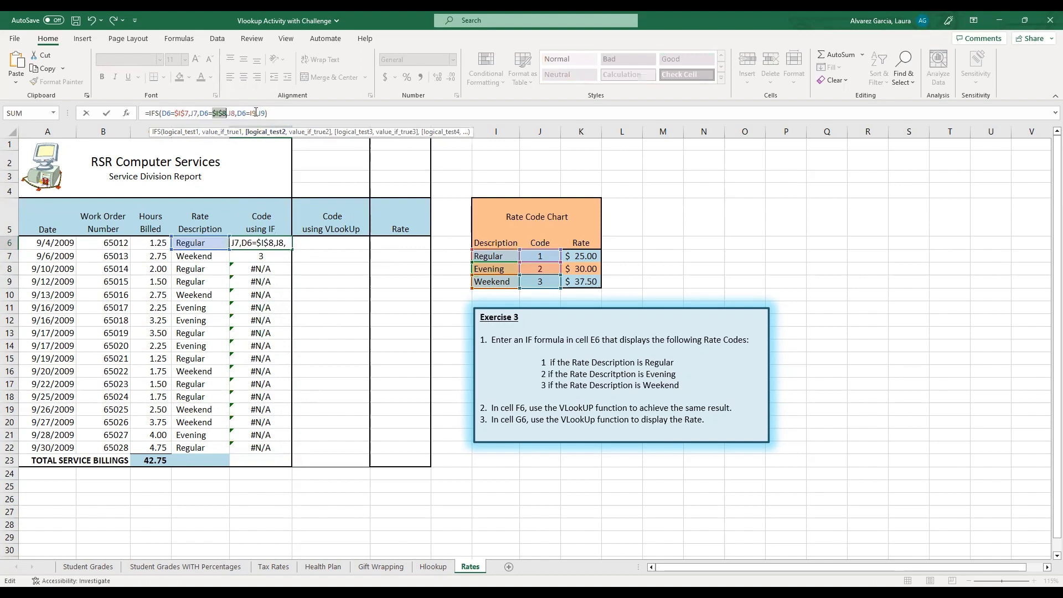
click(256, 112)
key(F4)
- Make the code references in the E6 formula absolute as $J$7, $J$8 and $J$9, and commit the formula
click(269, 113)
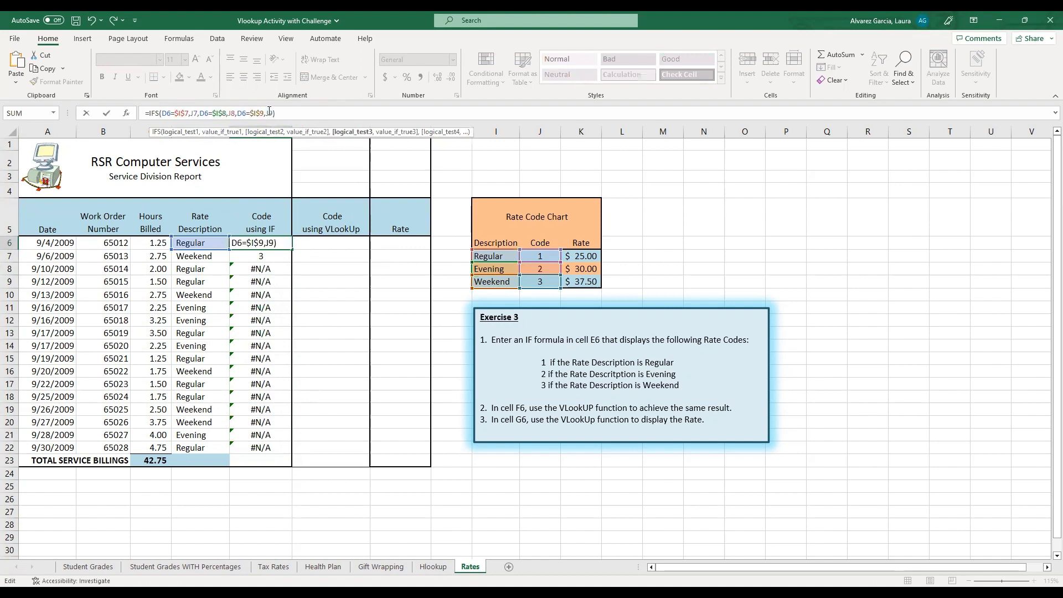
key(F4)
click(233, 113)
key(F4)
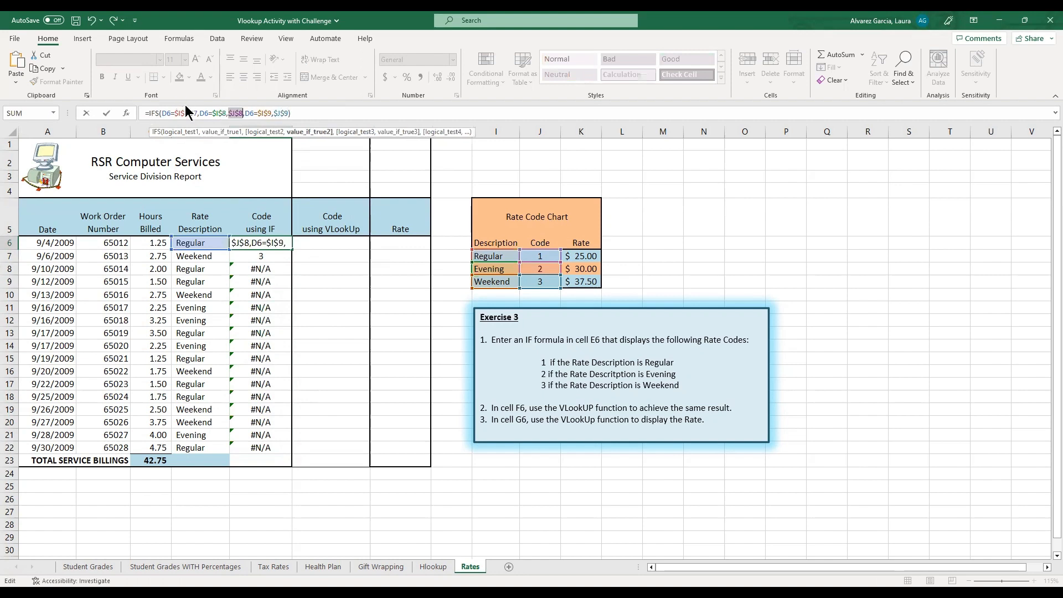
click(197, 113)
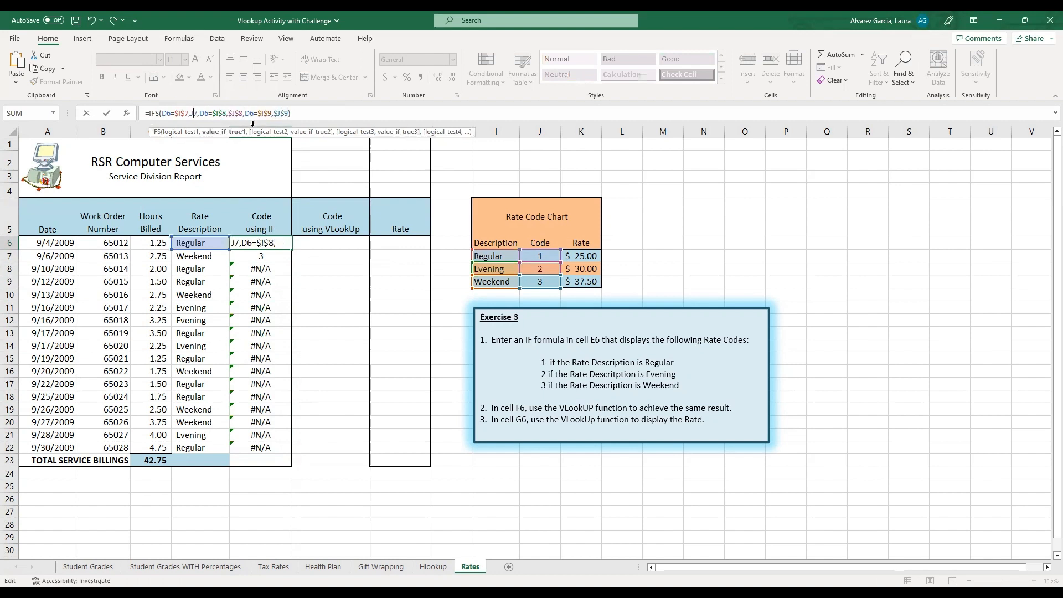
key(F4)
click(297, 114)
text())
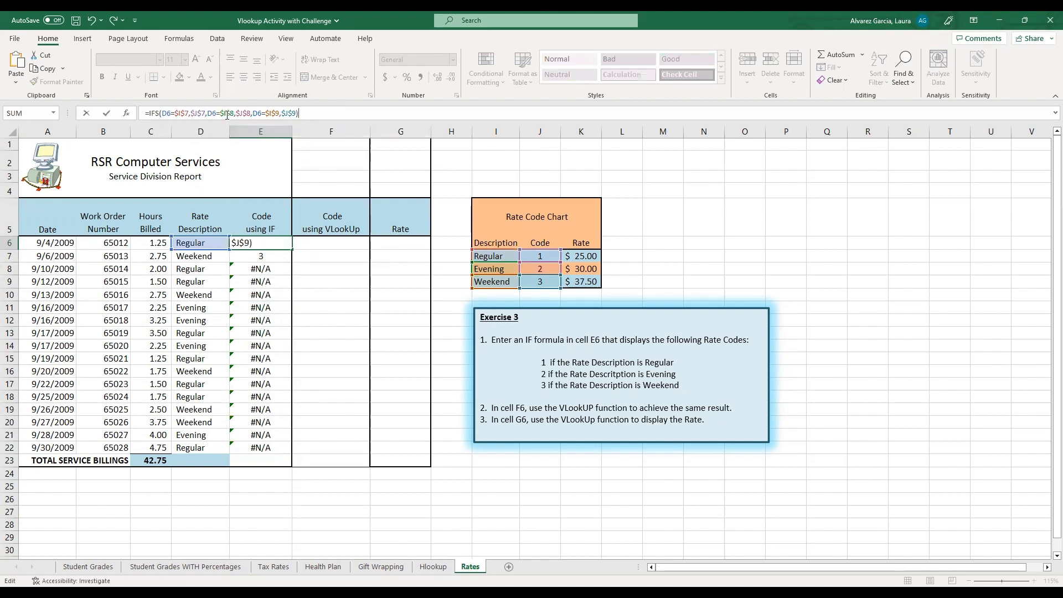
key(Return)
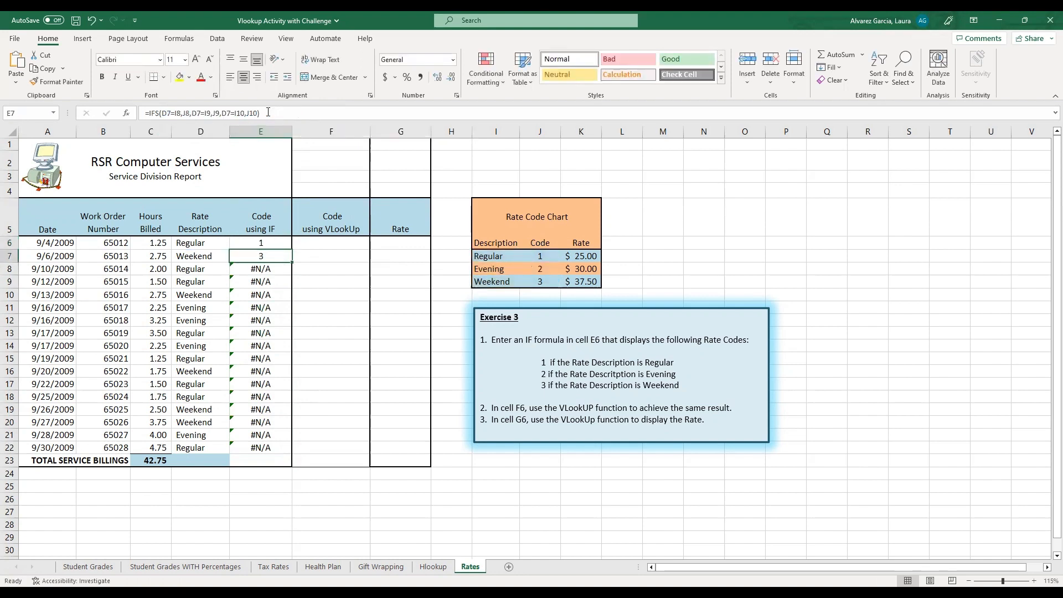
- Copy the corrected E6 formula down the Code using IF column to E22 and check the codes against the rate descriptions
click(259, 244)
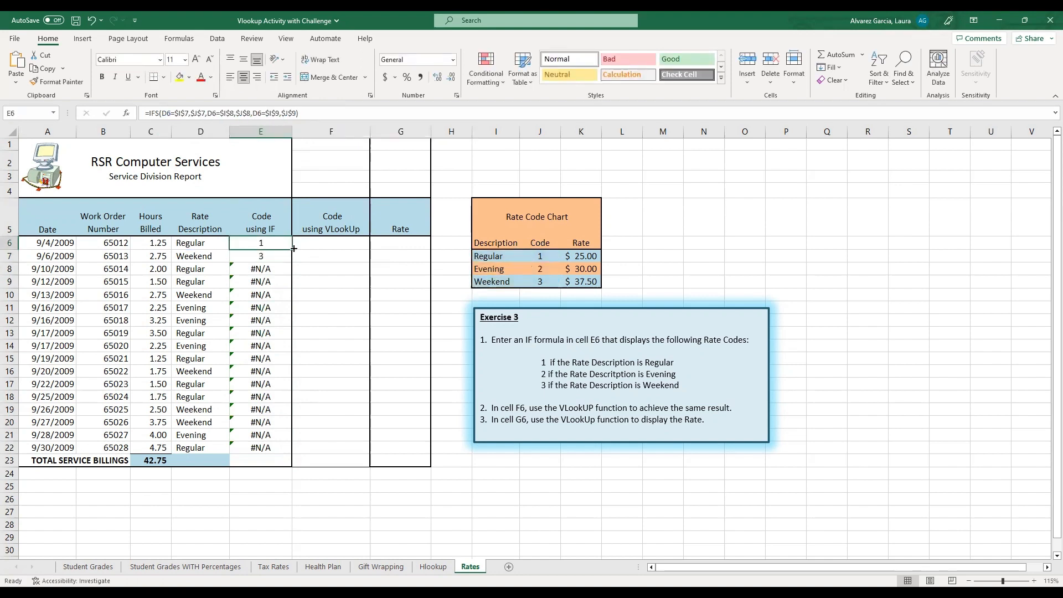
drag(293, 249, 281, 453)
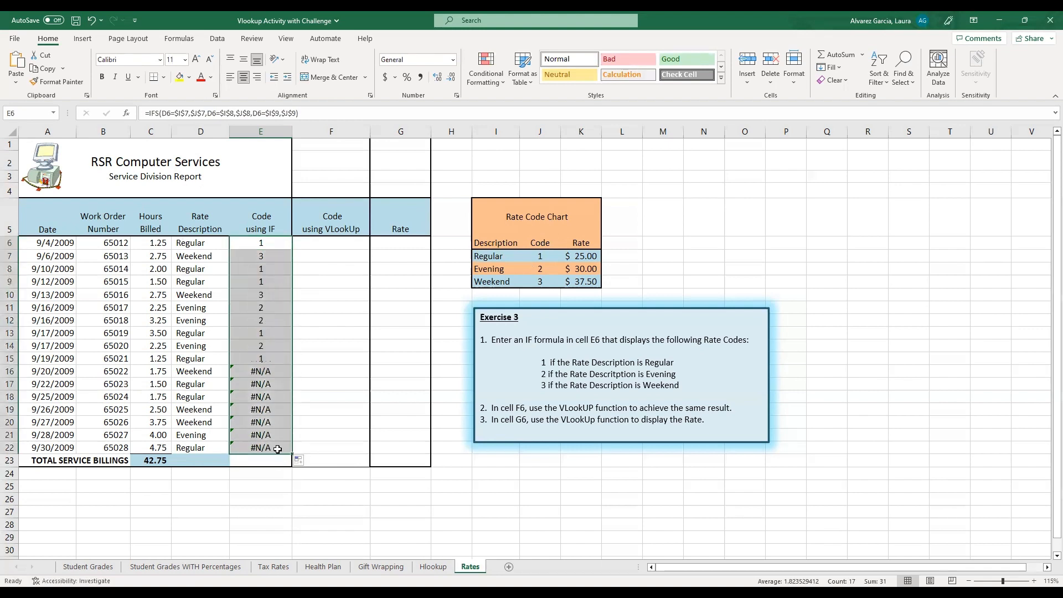
click(270, 258)
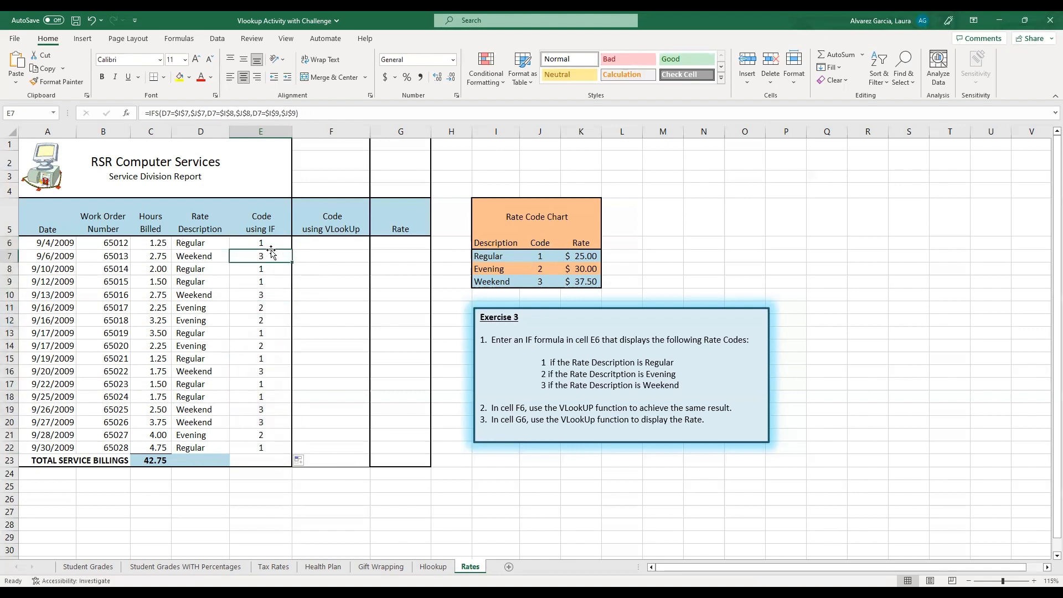
click(268, 241)
click(205, 255)
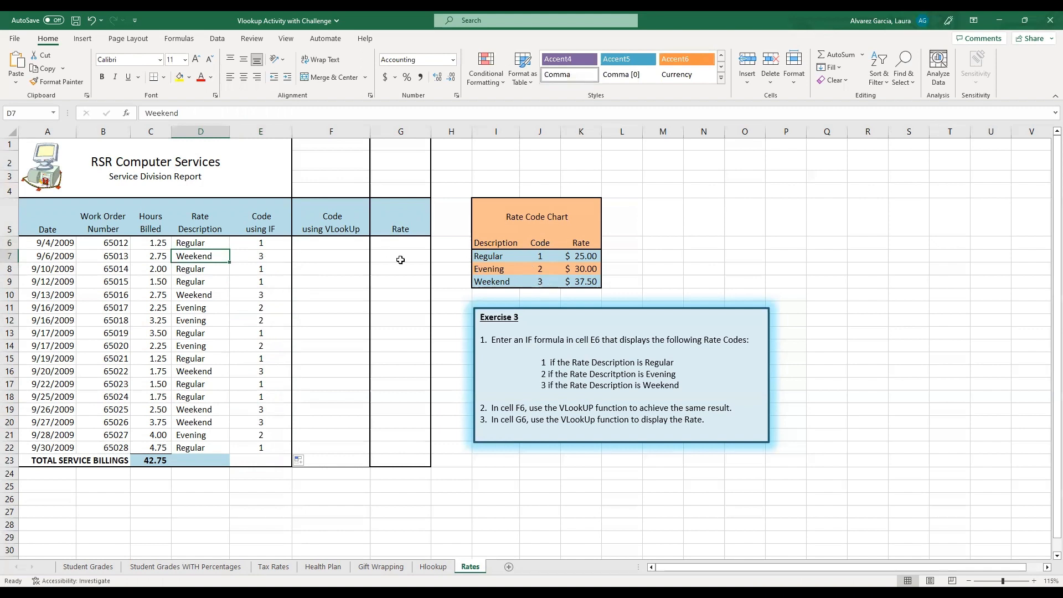
drag(225, 270, 259, 322)
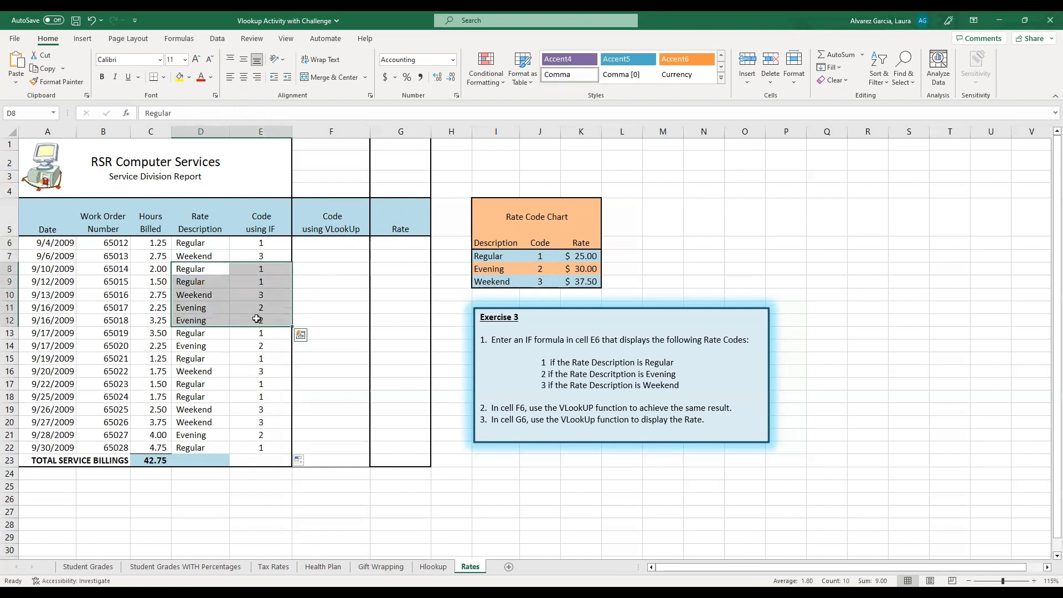
click(259, 323)
- Start a VLOOKUP formula in F6 with D6 as the lookup value
click(367, 242)
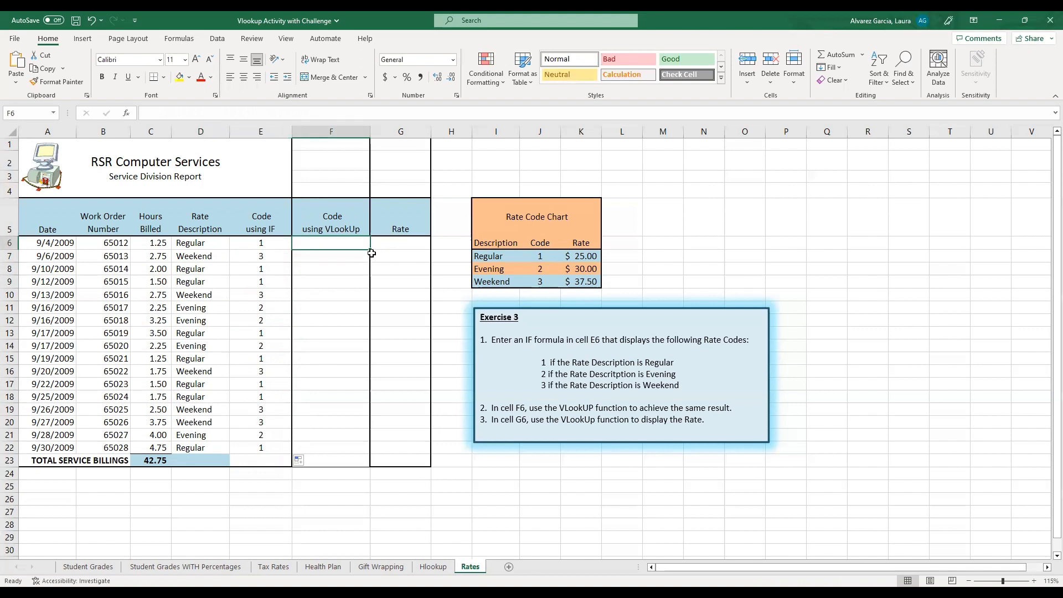
text(=)
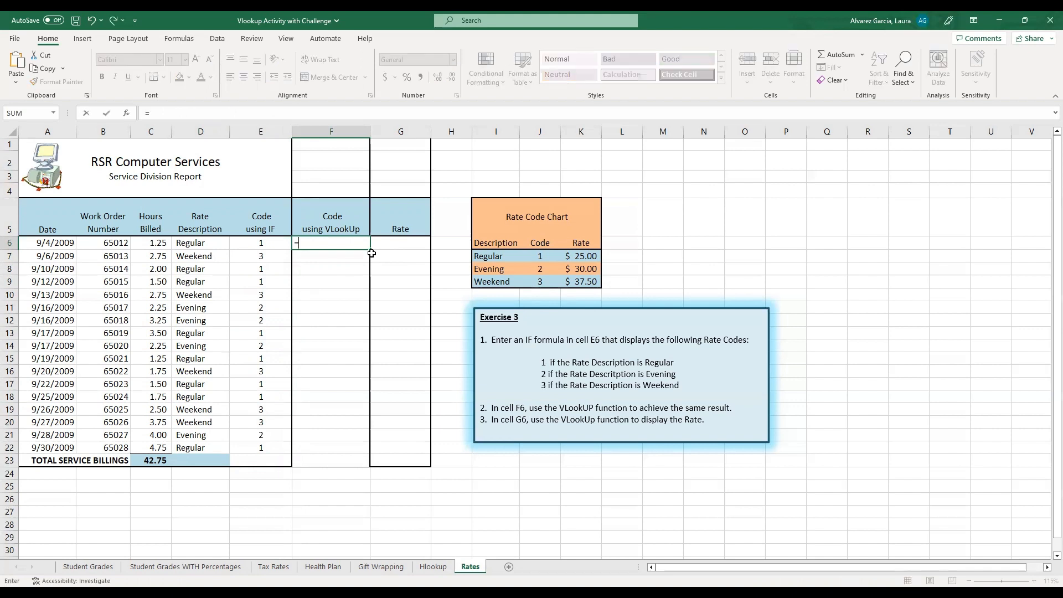
text(vl)
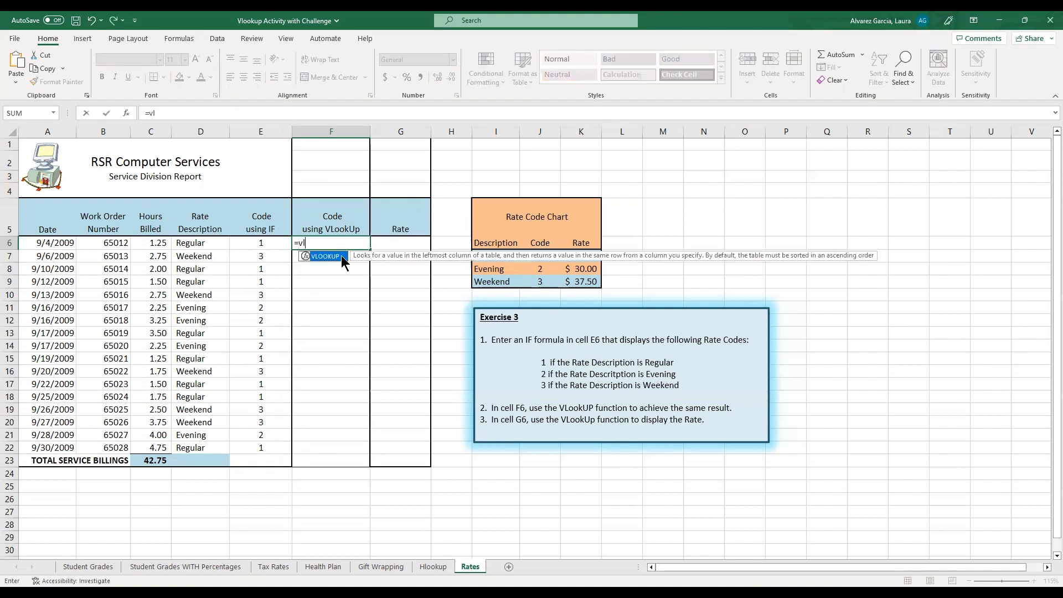
double_click(348, 255)
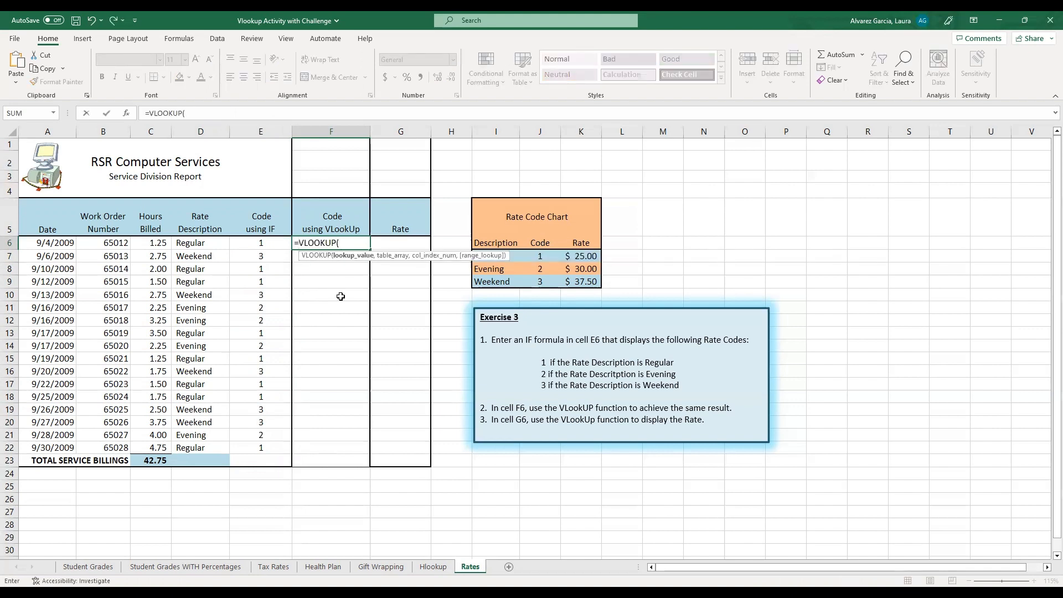
click(216, 244)
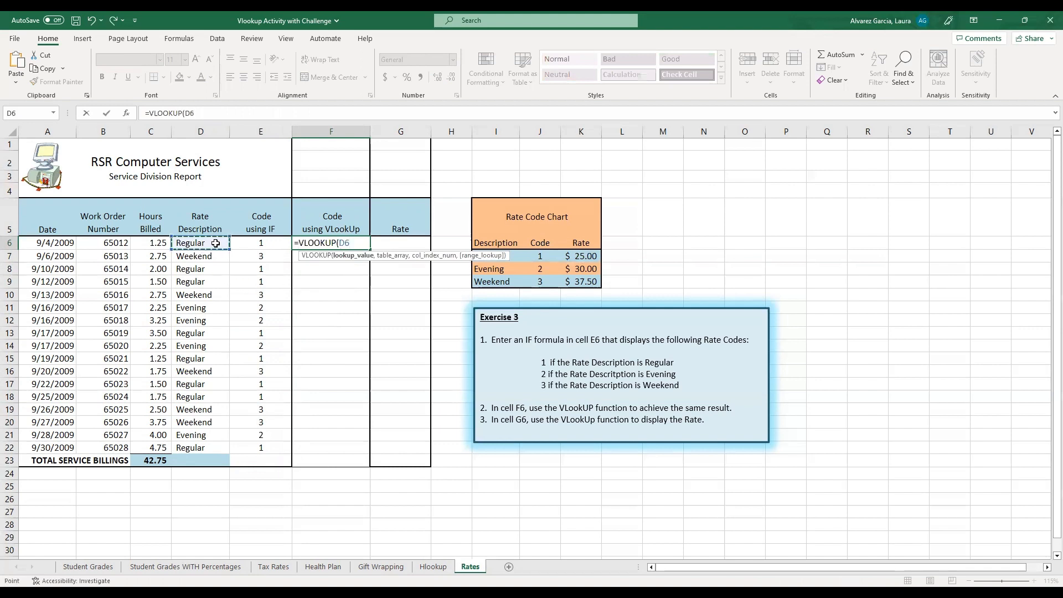
text(,)
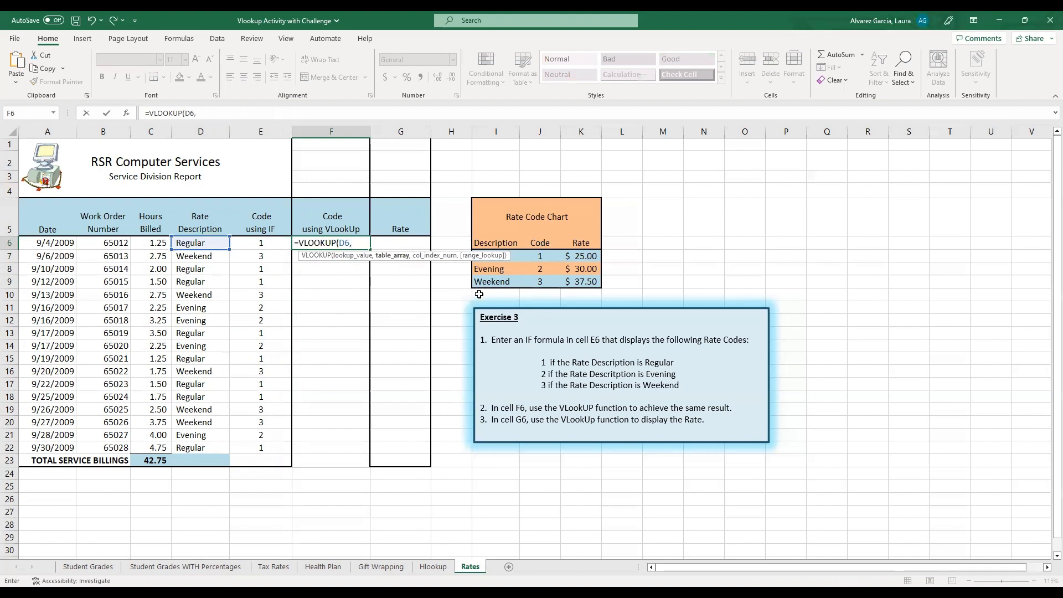
- Complete the F6 VLOOKUP with table array $I$7:$J$9, column index 2 and FALSE for an exact match
drag(482, 284, 540, 256)
key(F4)
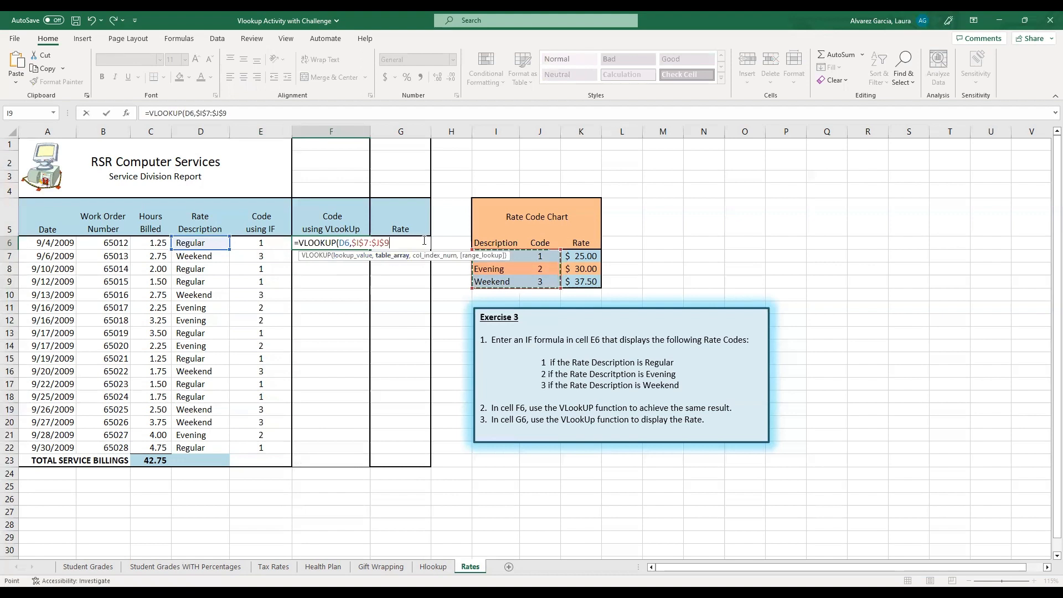
text(,)
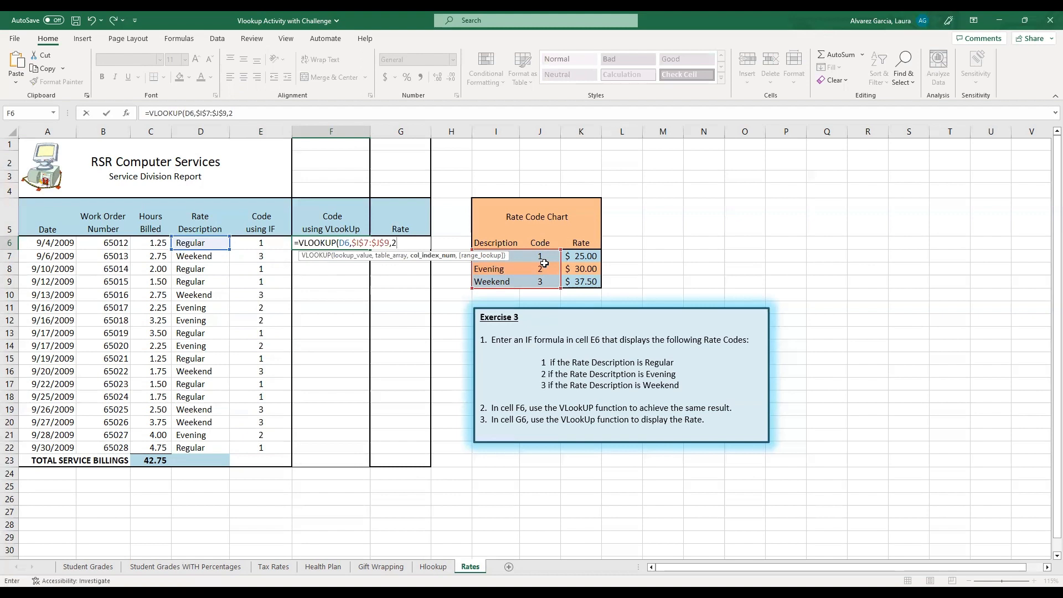
text(2,)
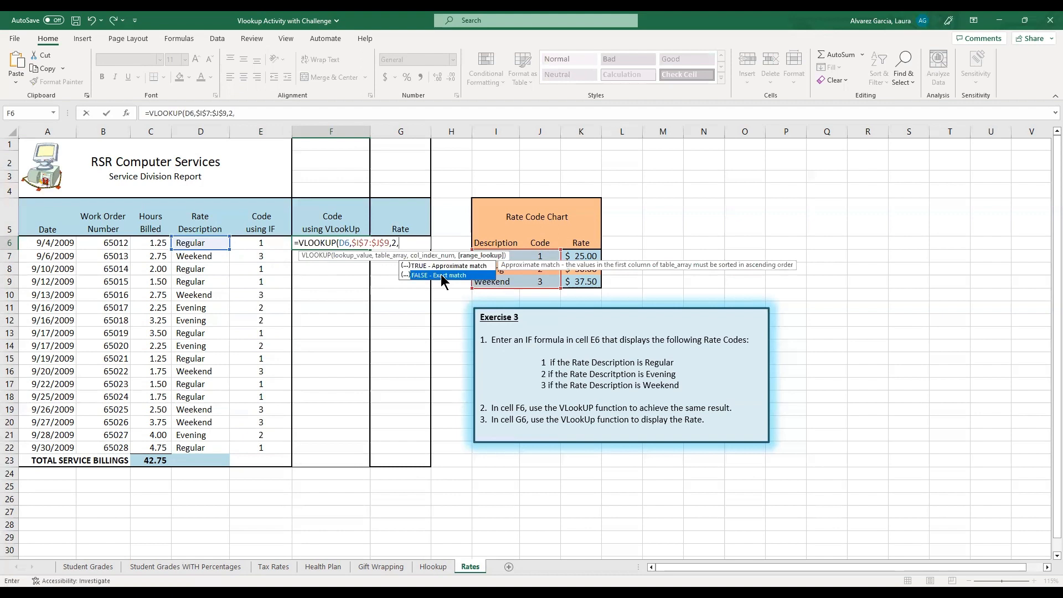
key(Tab)
key(Return)
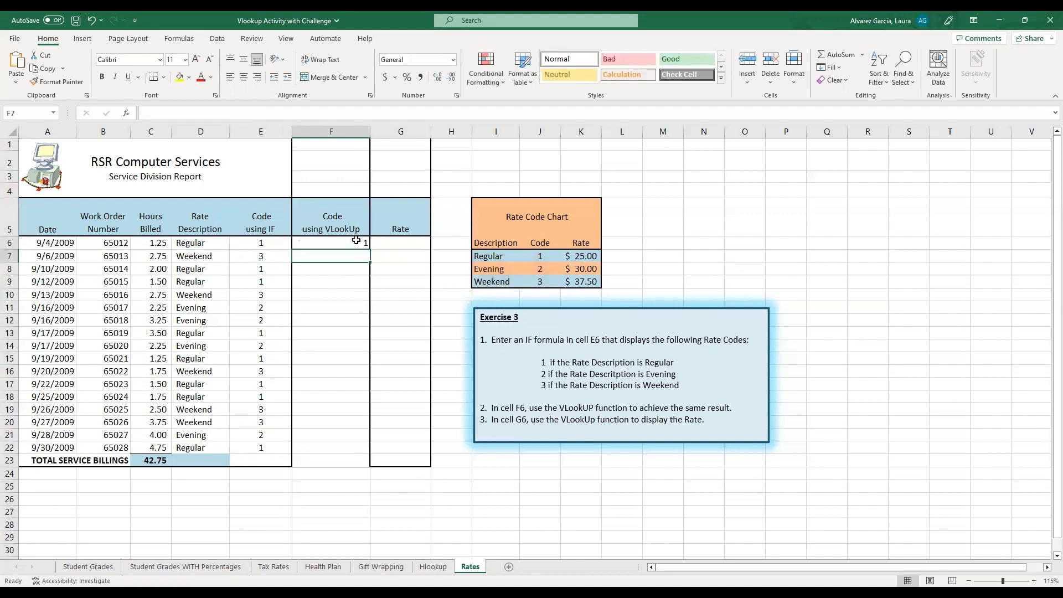
- Copy the F6 formula down the Code using VLookUp column to F22 and compare its codes with the Code using IF column
key(Up)
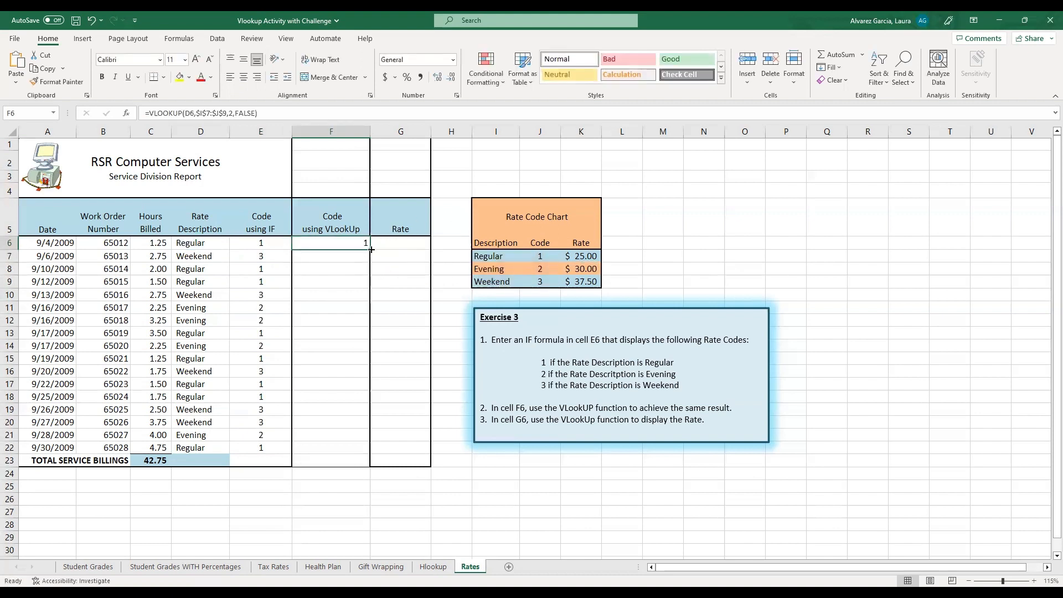
drag(370, 250, 349, 450)
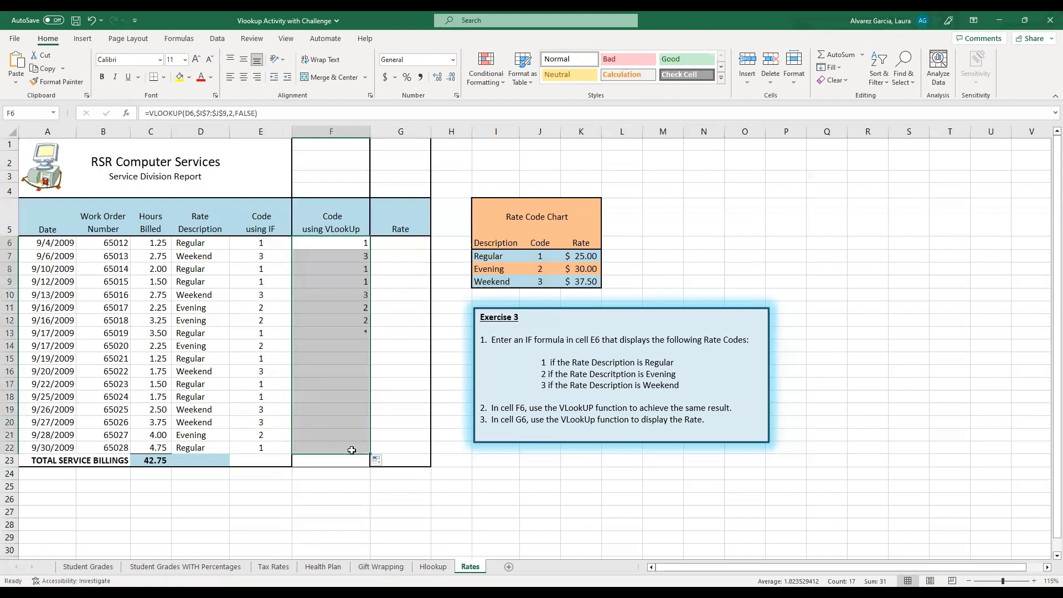
click(349, 321)
drag(275, 256, 349, 383)
click(347, 398)
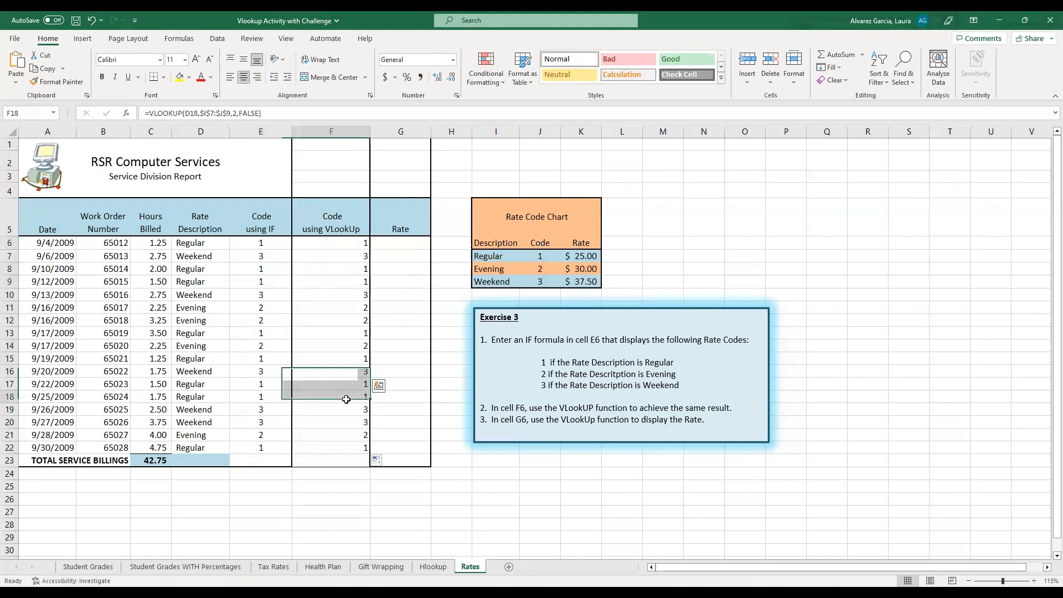
click(345, 244)
click(276, 244)
click(305, 243)
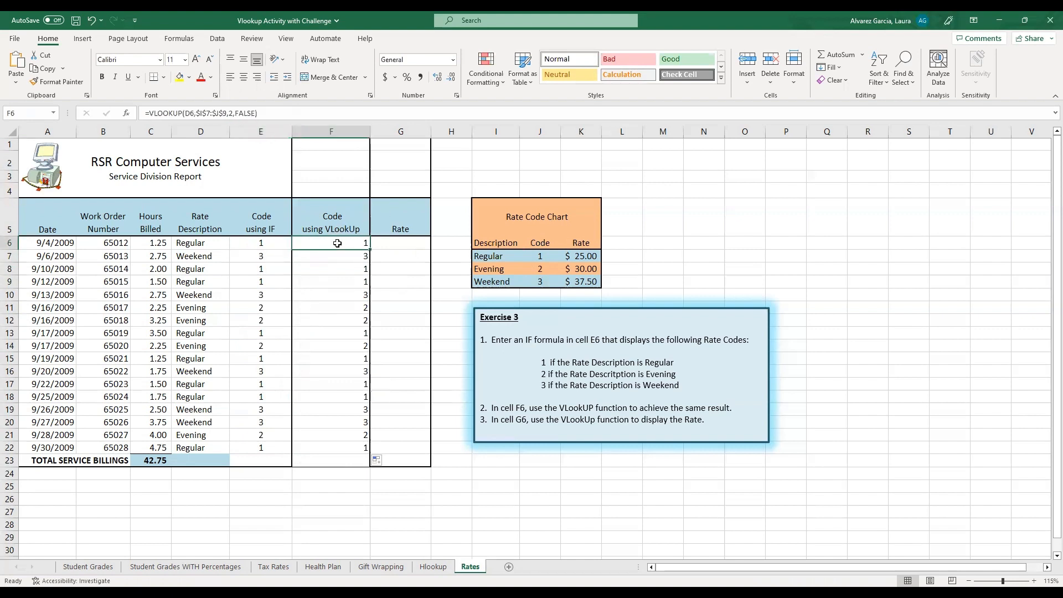
- Start a VLOOKUP formula in the Rate column's cell G6 with D6 as the lookup value
click(393, 243)
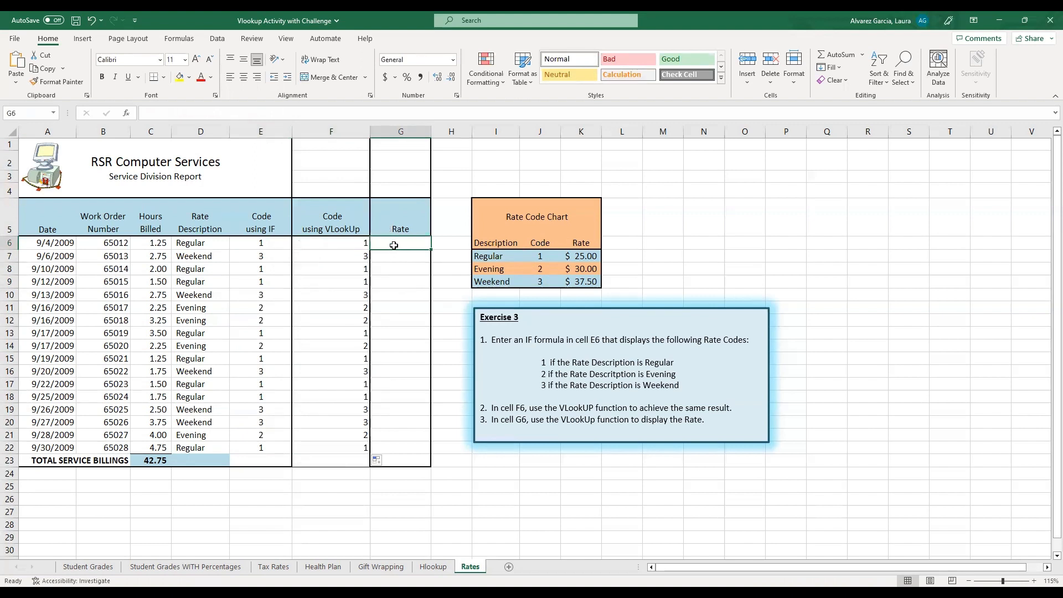
text(=)
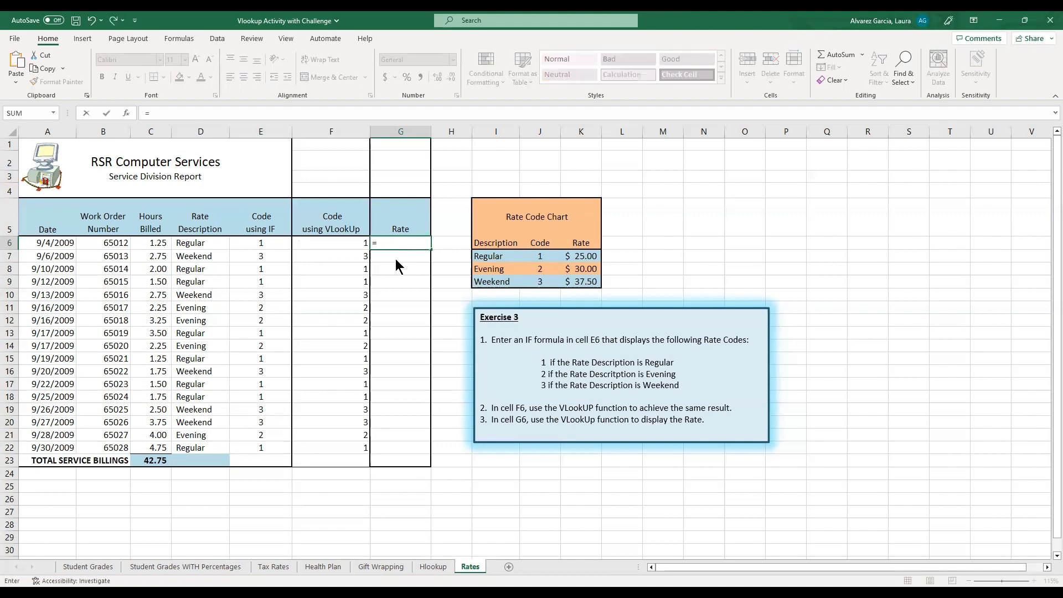
text(vl)
key(Tab)
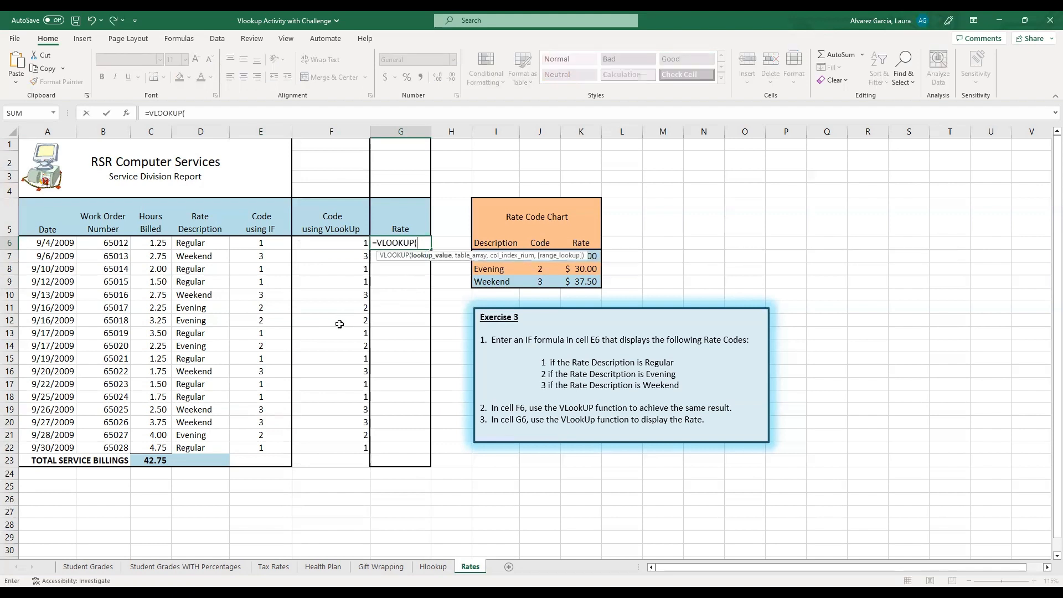
click(198, 243)
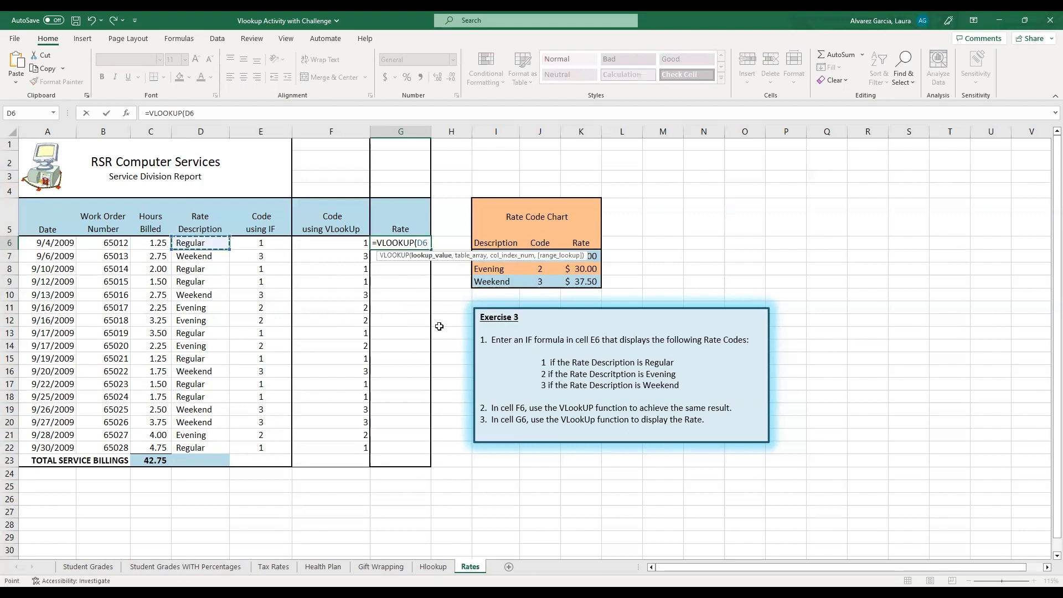
text(,)
- Complete the G6 VLOOKUP with table array $I$7:$K$9, column index 3 and FALSE for an exact match
drag(492, 281, 588, 255)
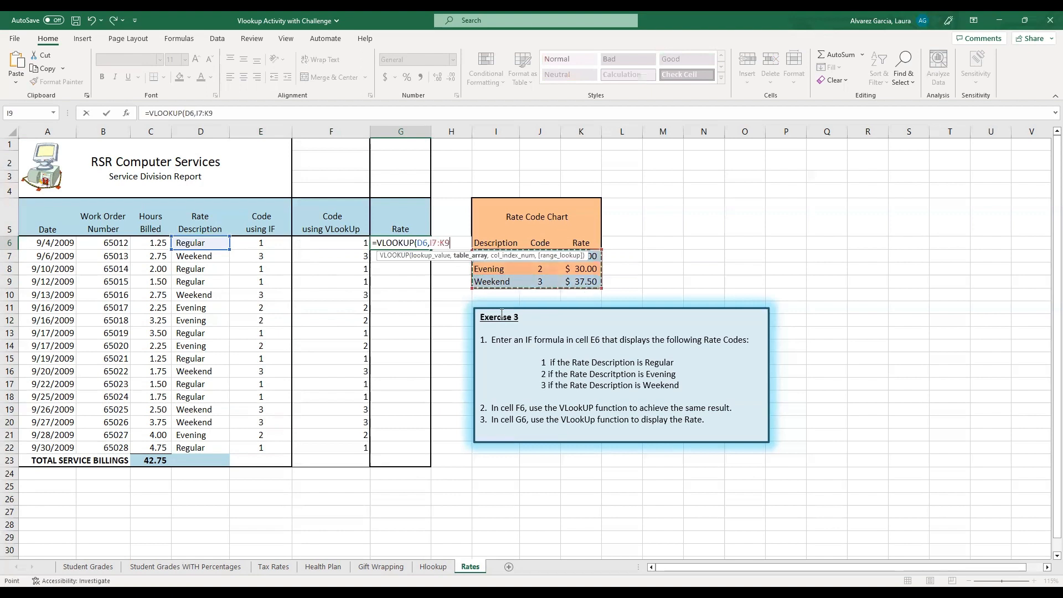
key(F4)
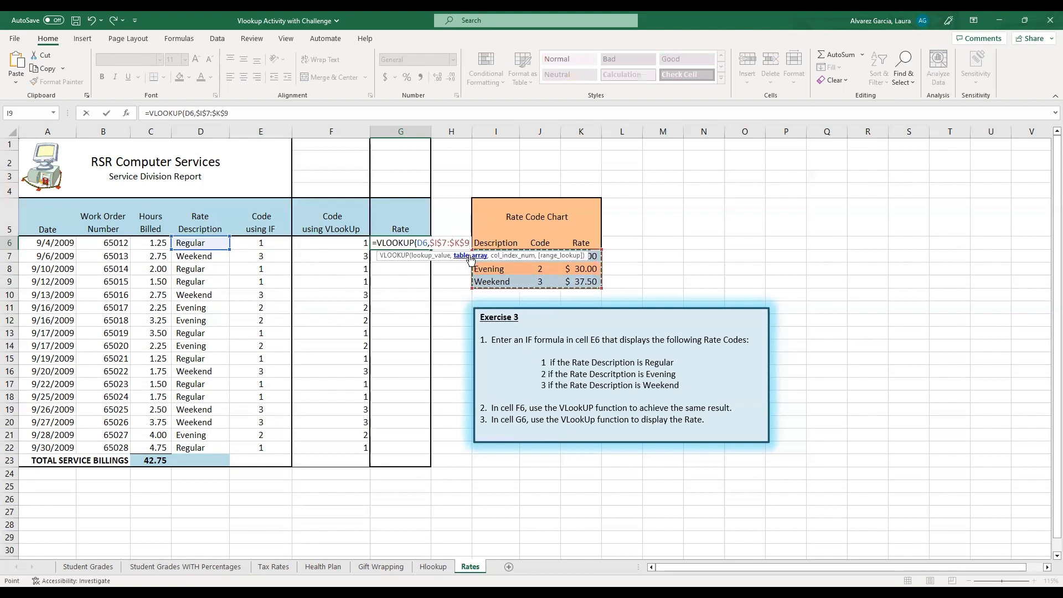
text(,3)
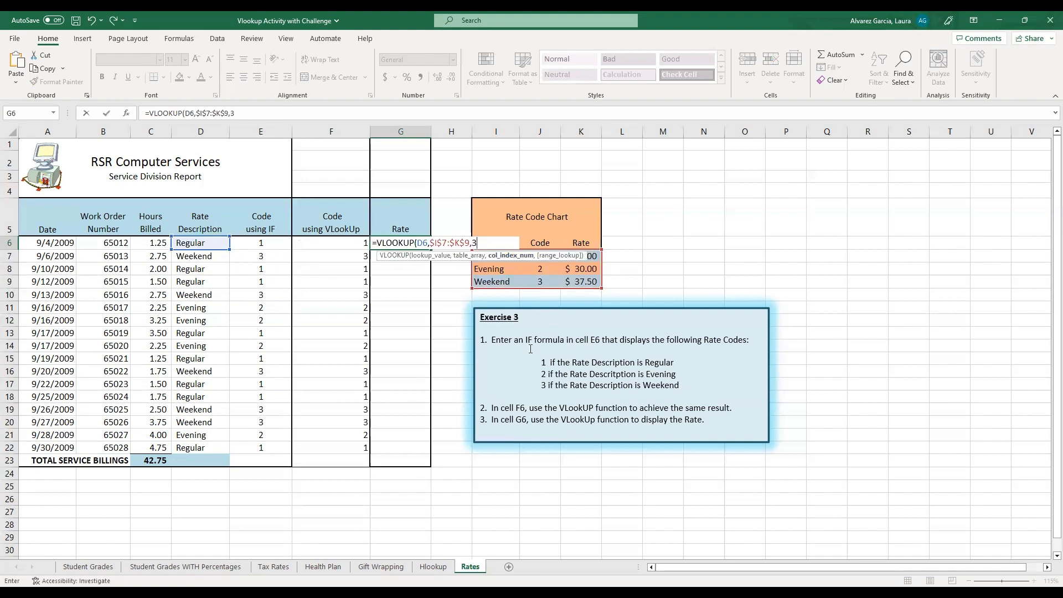
text(,FALSE)
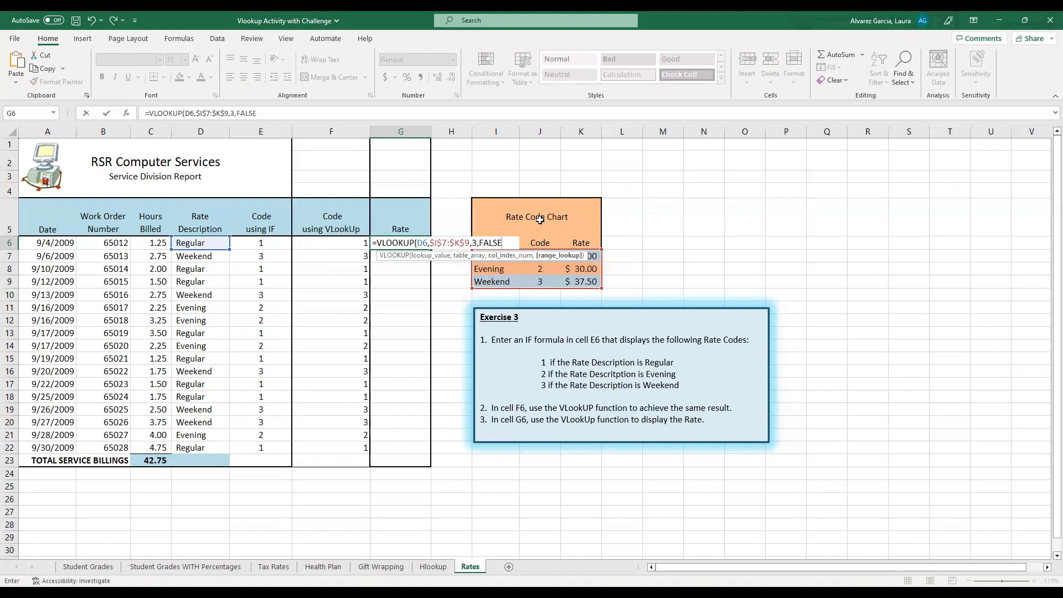
key(ctrl+Return)
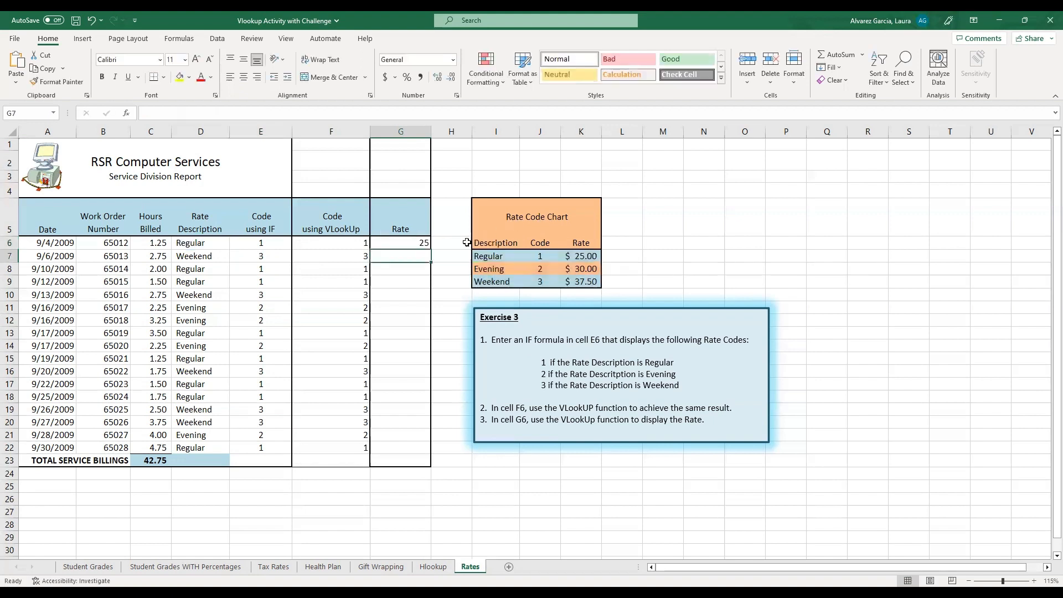
- Copy the G6 formula down the Rate column to G22 and check the formulas in G10, G7 and G13
drag(432, 251, 402, 457)
click(382, 290)
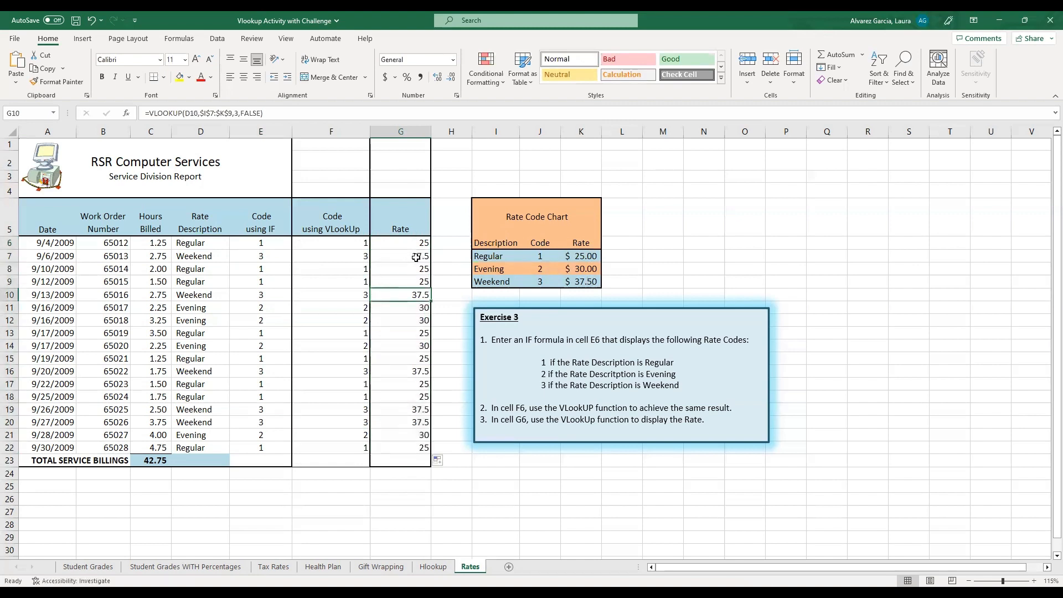
click(390, 258)
click(390, 333)
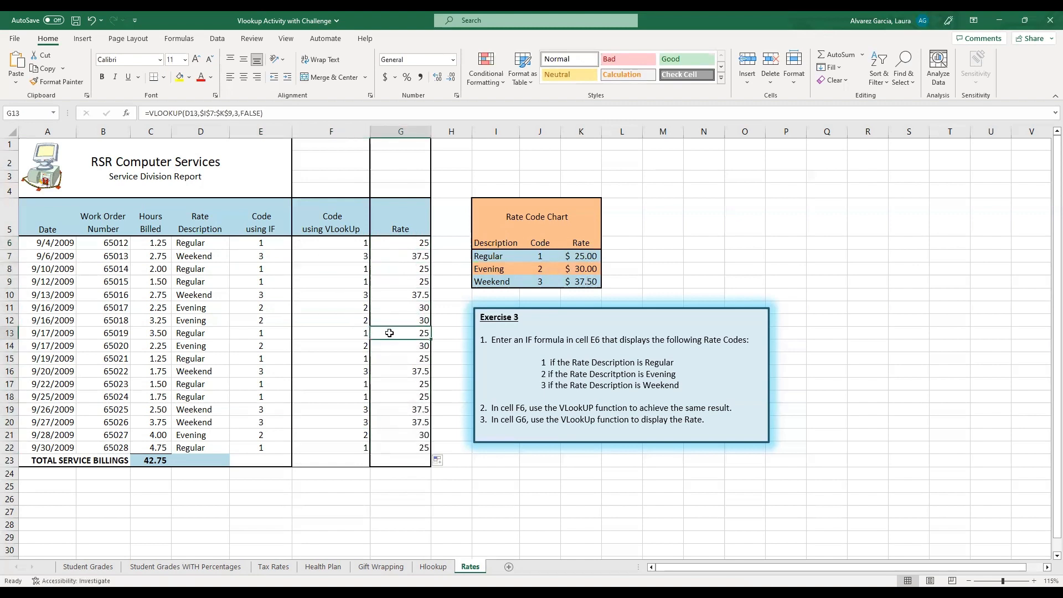